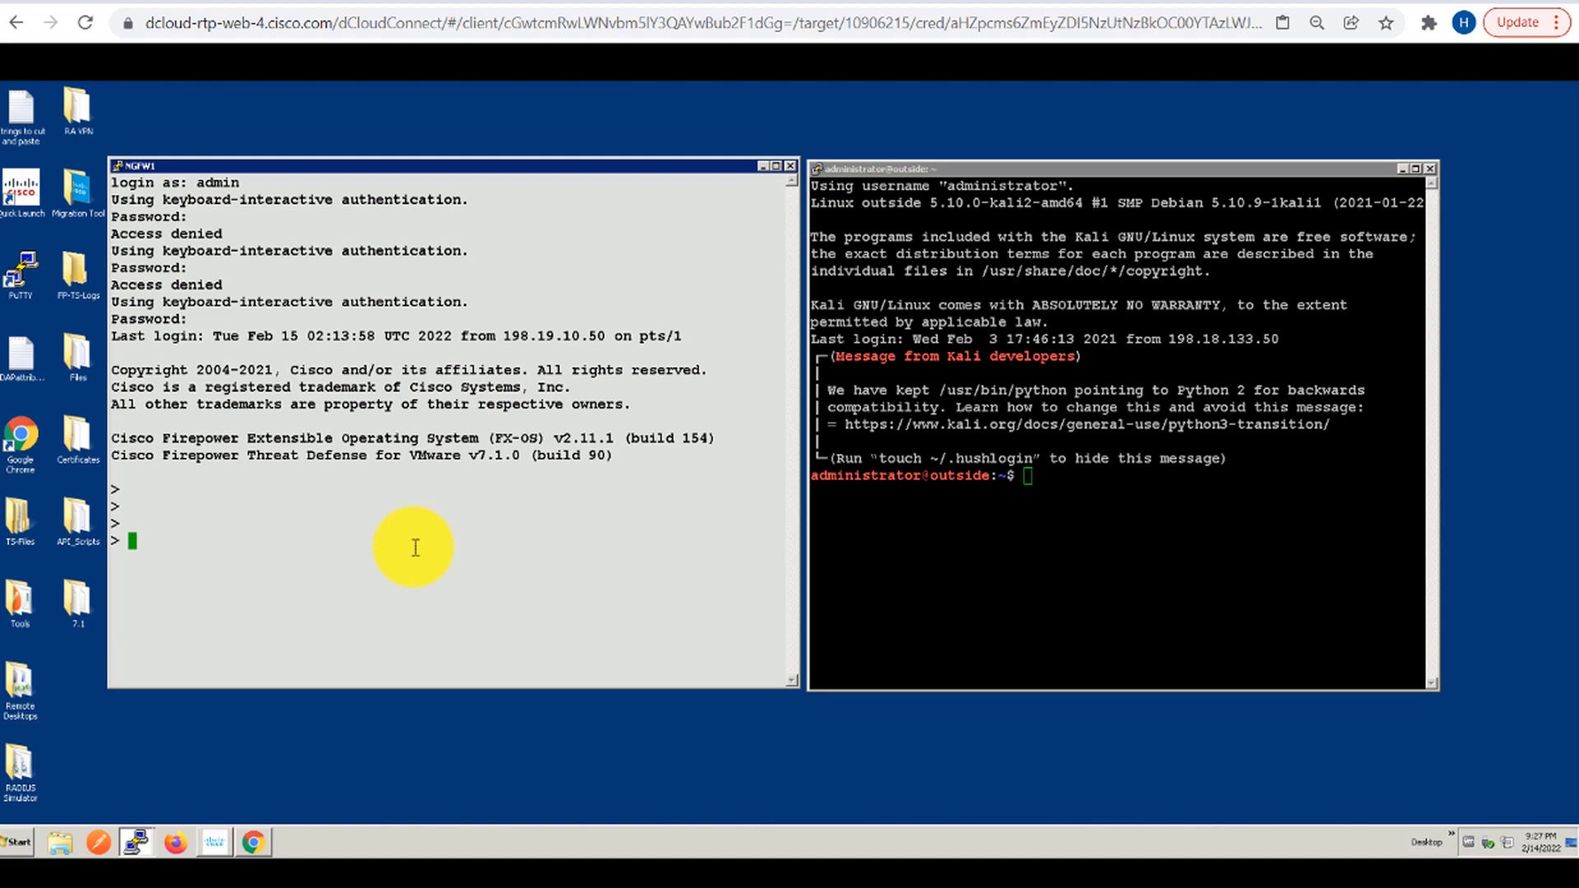
Clear space in the NGFW1 console with blank prompt lines and ping inside.dcloud.local to test name resolution
{"action": "key", "text": "Return"}
{"action": "key", "text": "Return"}
{"action": "key", "text": "Return"}
{"action": "key", "text": "Return"}
{"action": "key", "text": "Return"}
{"action": "key", "text": "Return"}
{"action": "key", "text": "Return"}
{"action": "key", "text": "Return"}
{"action": "key", "text": "Return"}
{"action": "key", "text": "Return"}
{"action": "key", "text": "Return"}
{"action": "key", "text": "Return"}
{"action": "key", "text": "Return"}
{"action": "key", "text": "Return"}
{"action": "key", "text": "Return"}
{"action": "key", "text": "Return"}
{"action": "key", "text": "Return"}
{"action": "key", "text": "Return"}
{"action": "key", "text": "Return"}
{"action": "key", "text": "Return"}
{"action": "type", "text": "ping "}
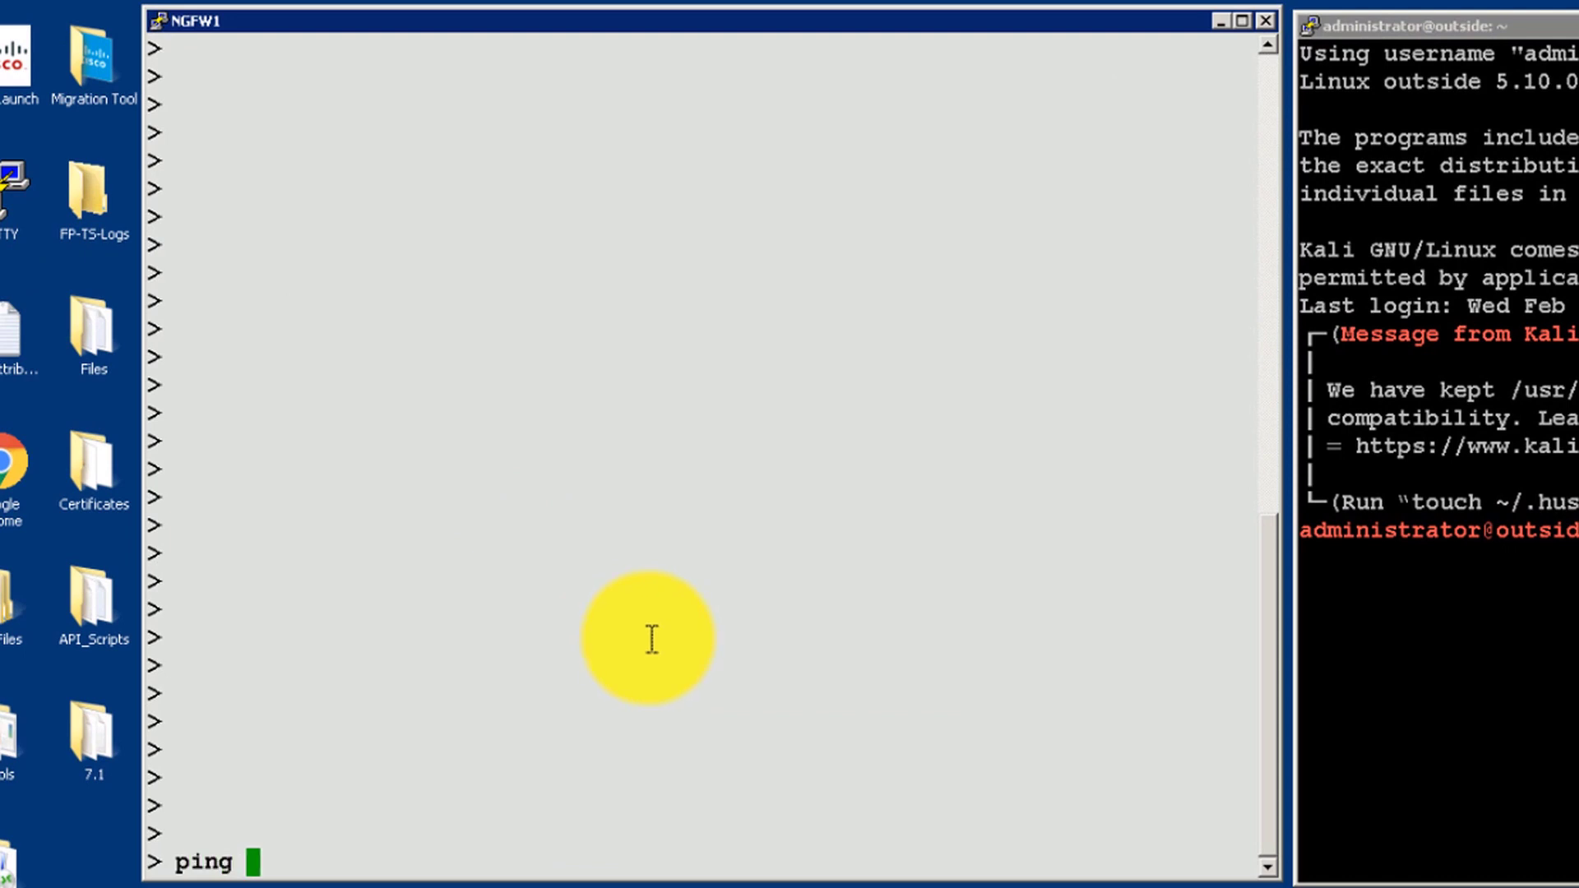
{"action": "type", "text": "inside.dcloud.local"}
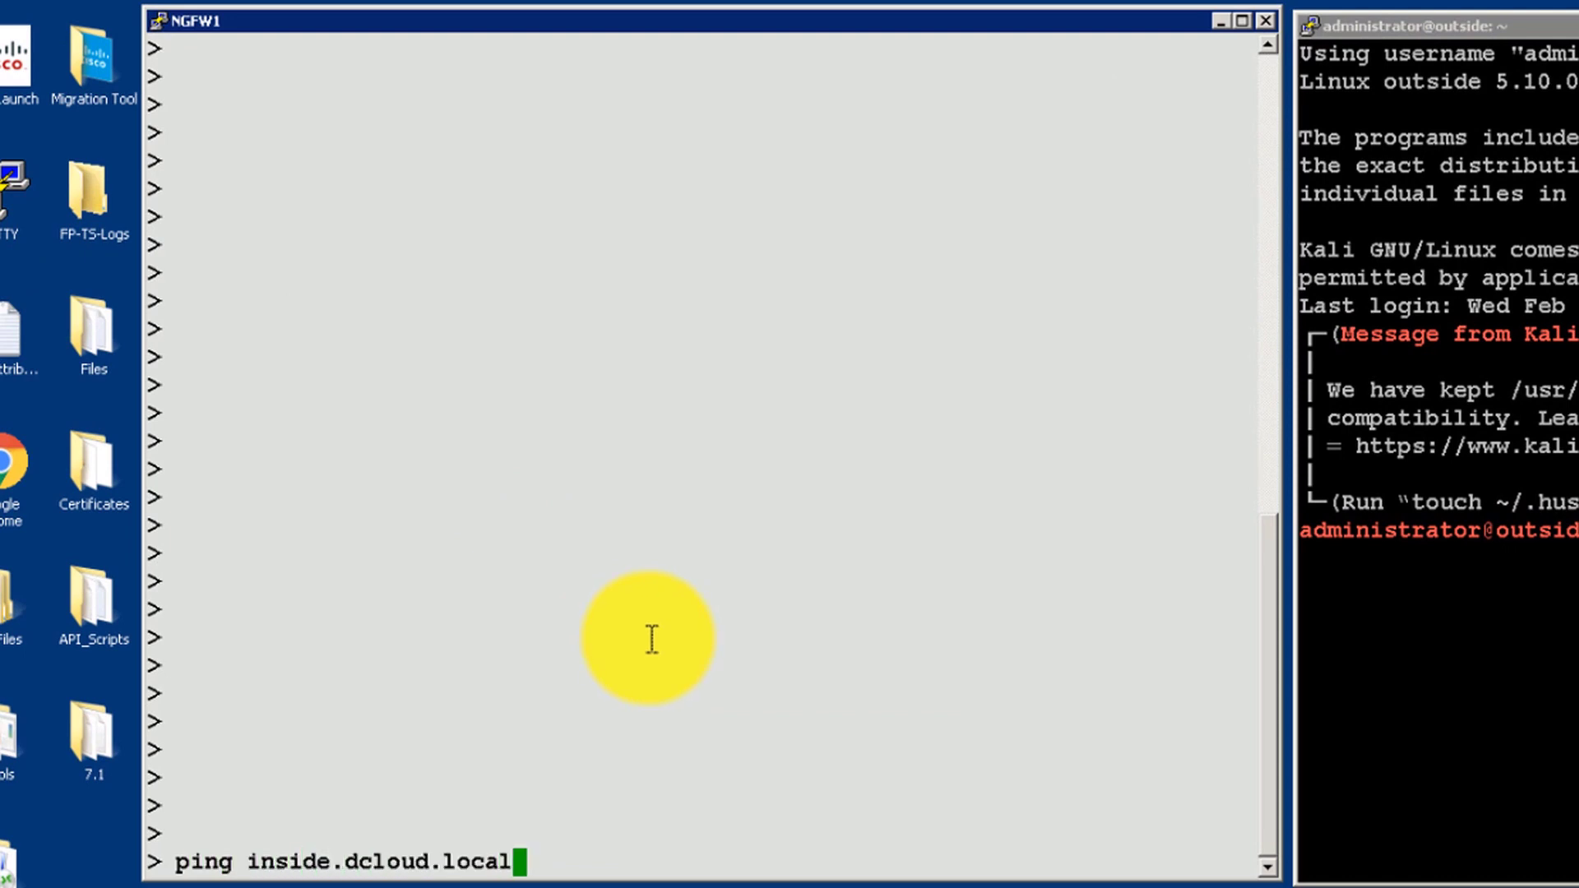
{"action": "key", "text": "Return"}
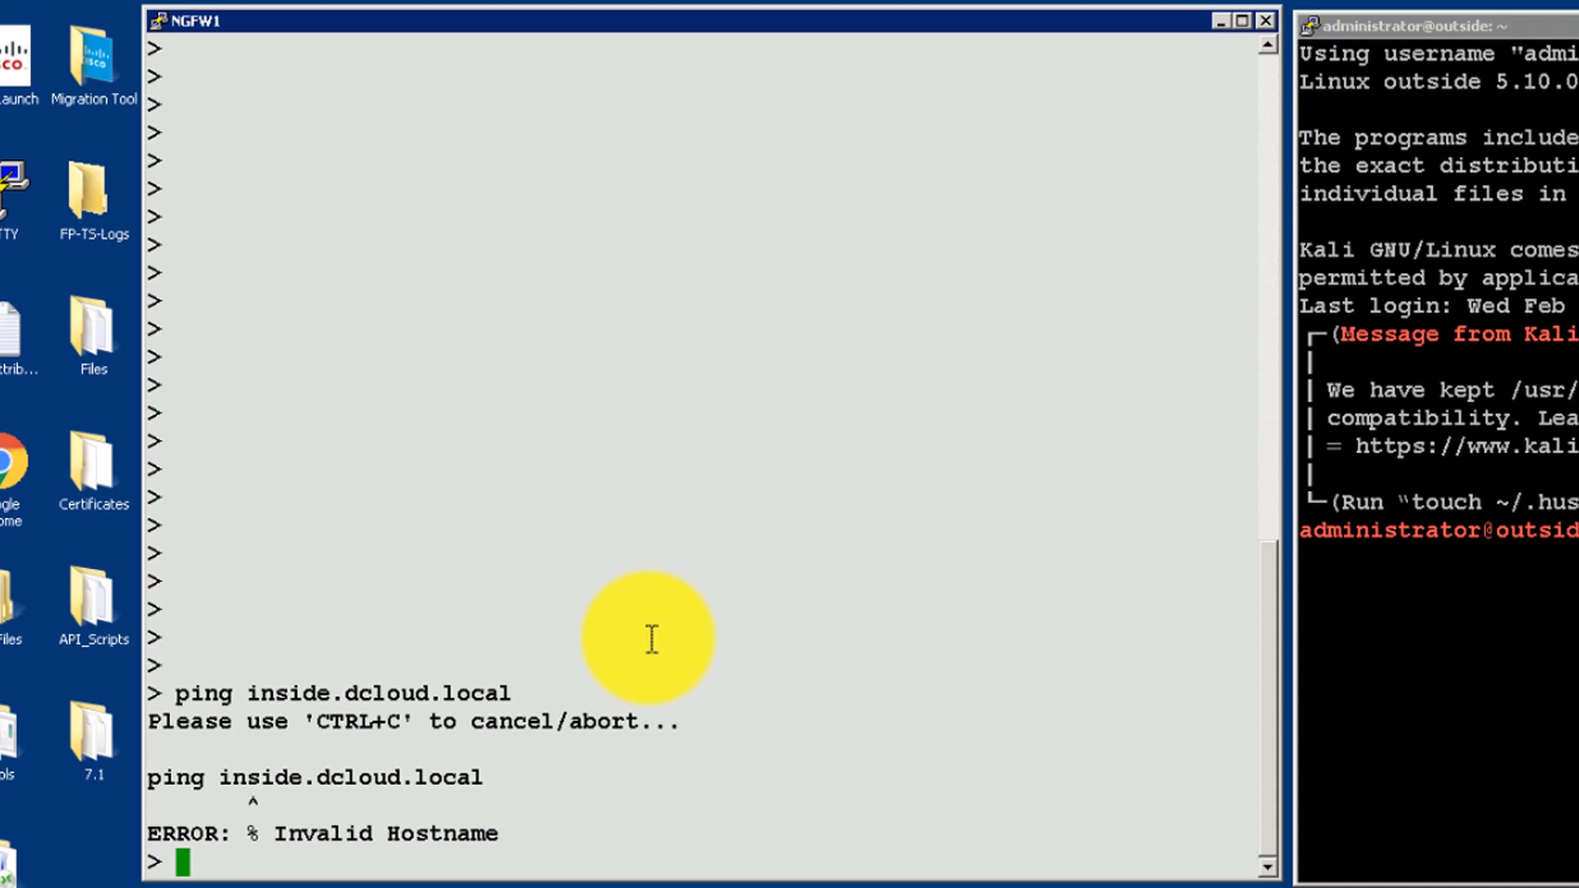
Display the firewall's DNS configuration and its FQDN table with show DNS and show FQDN
{"action": "type", "text": "show DNS"}
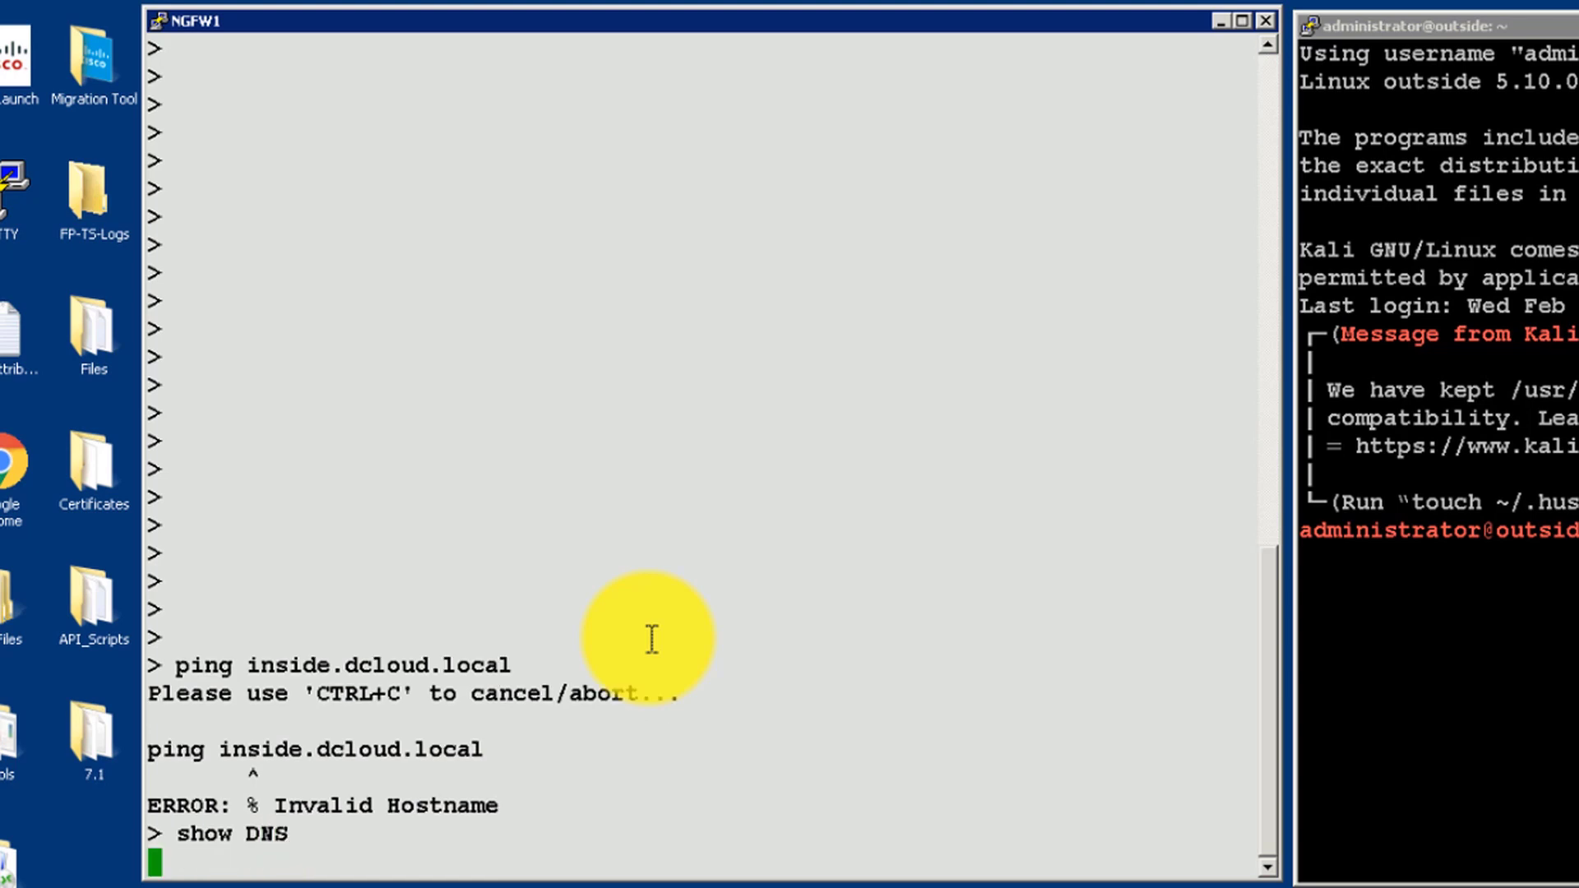
{"action": "key", "text": "Return"}
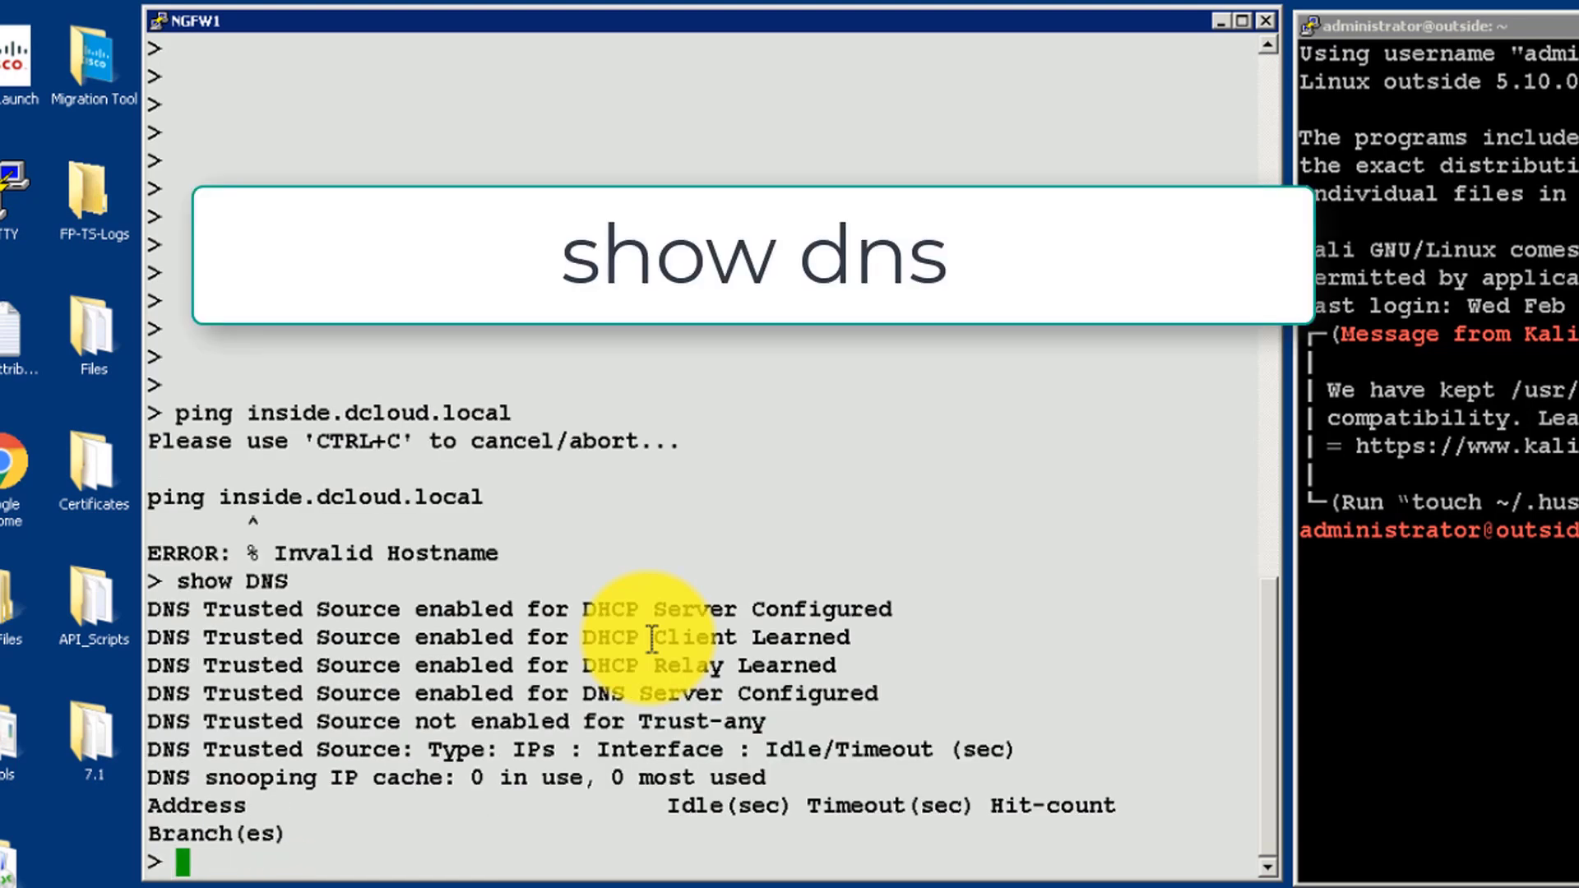
{"action": "type", "text": "show "}
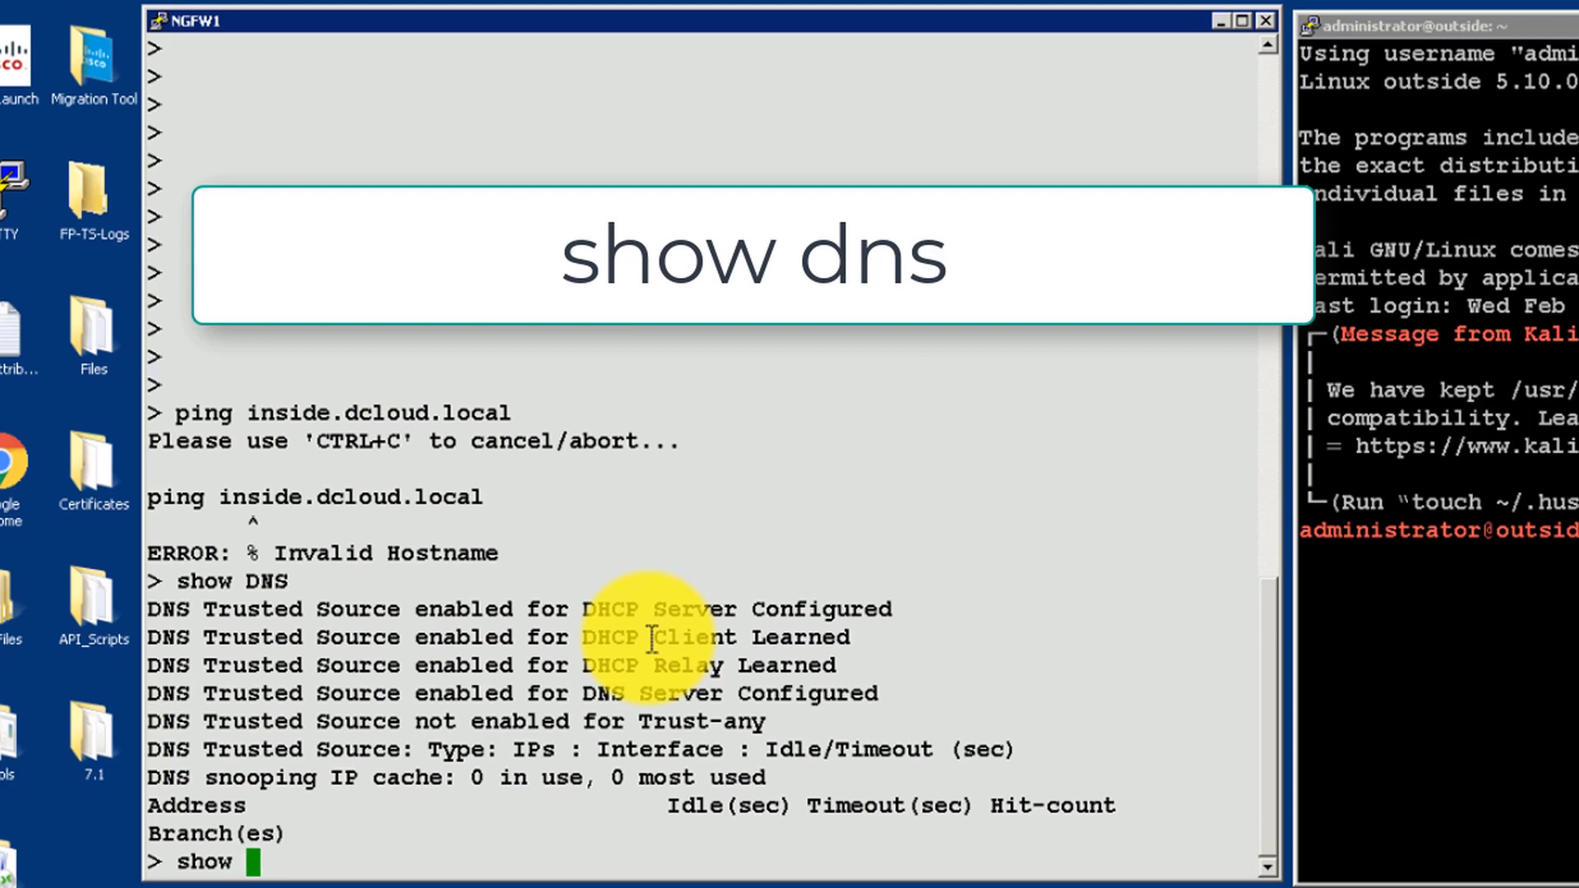
{"action": "type", "text": "FQDN"}
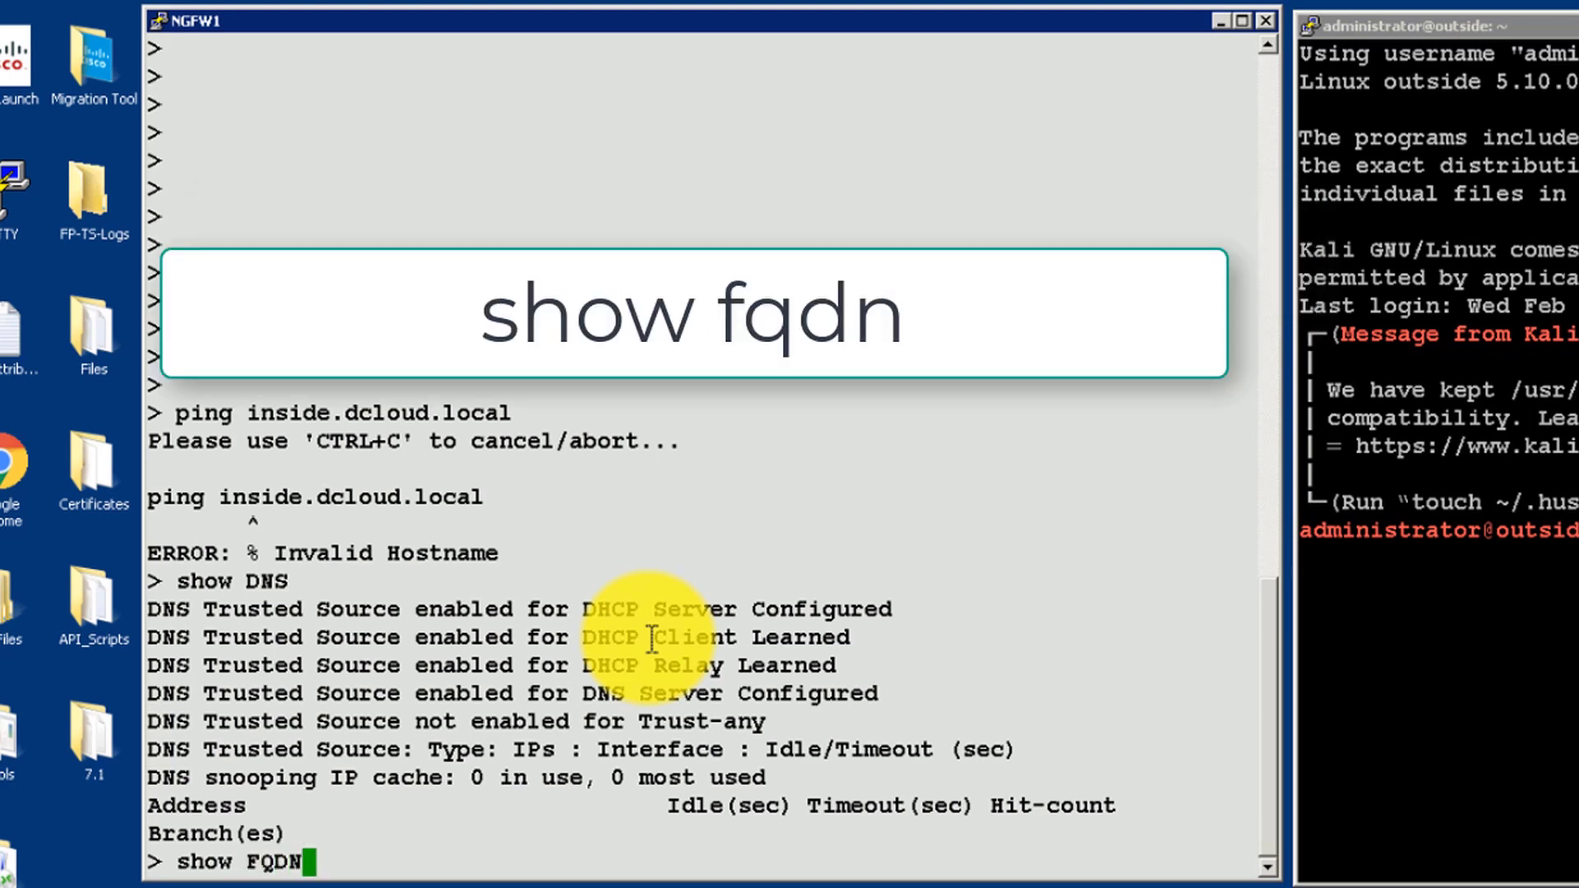
{"action": "key", "text": "Return"}
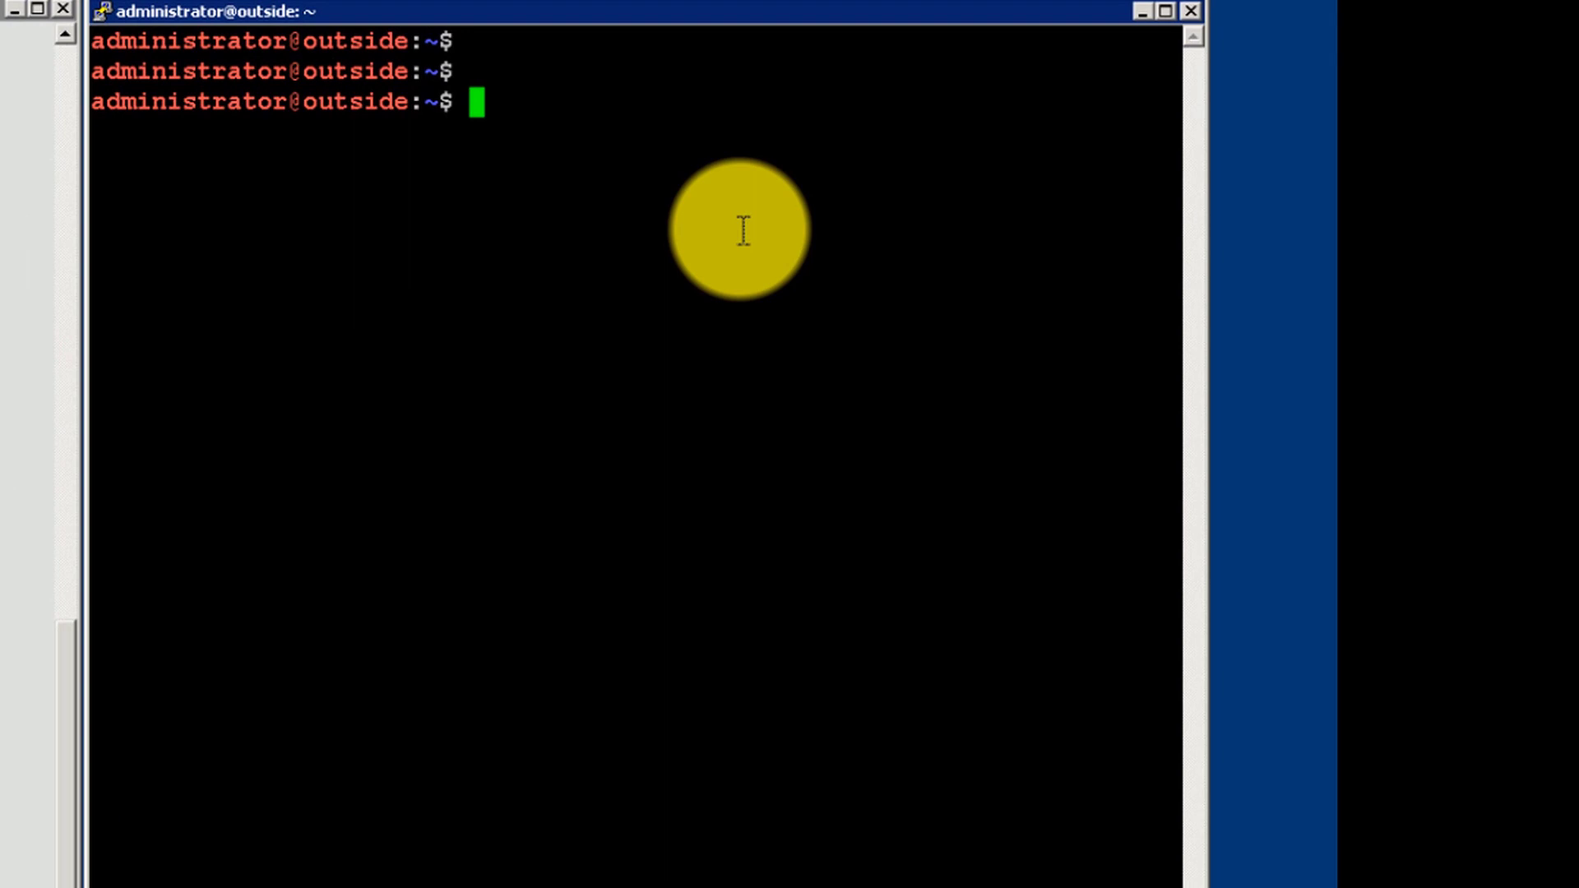
In the outside Linux host's terminal, test reachability of wwwout with ping, stop it, and request wwwout with curl
{"action": "type", "text": "ping wwwout"}
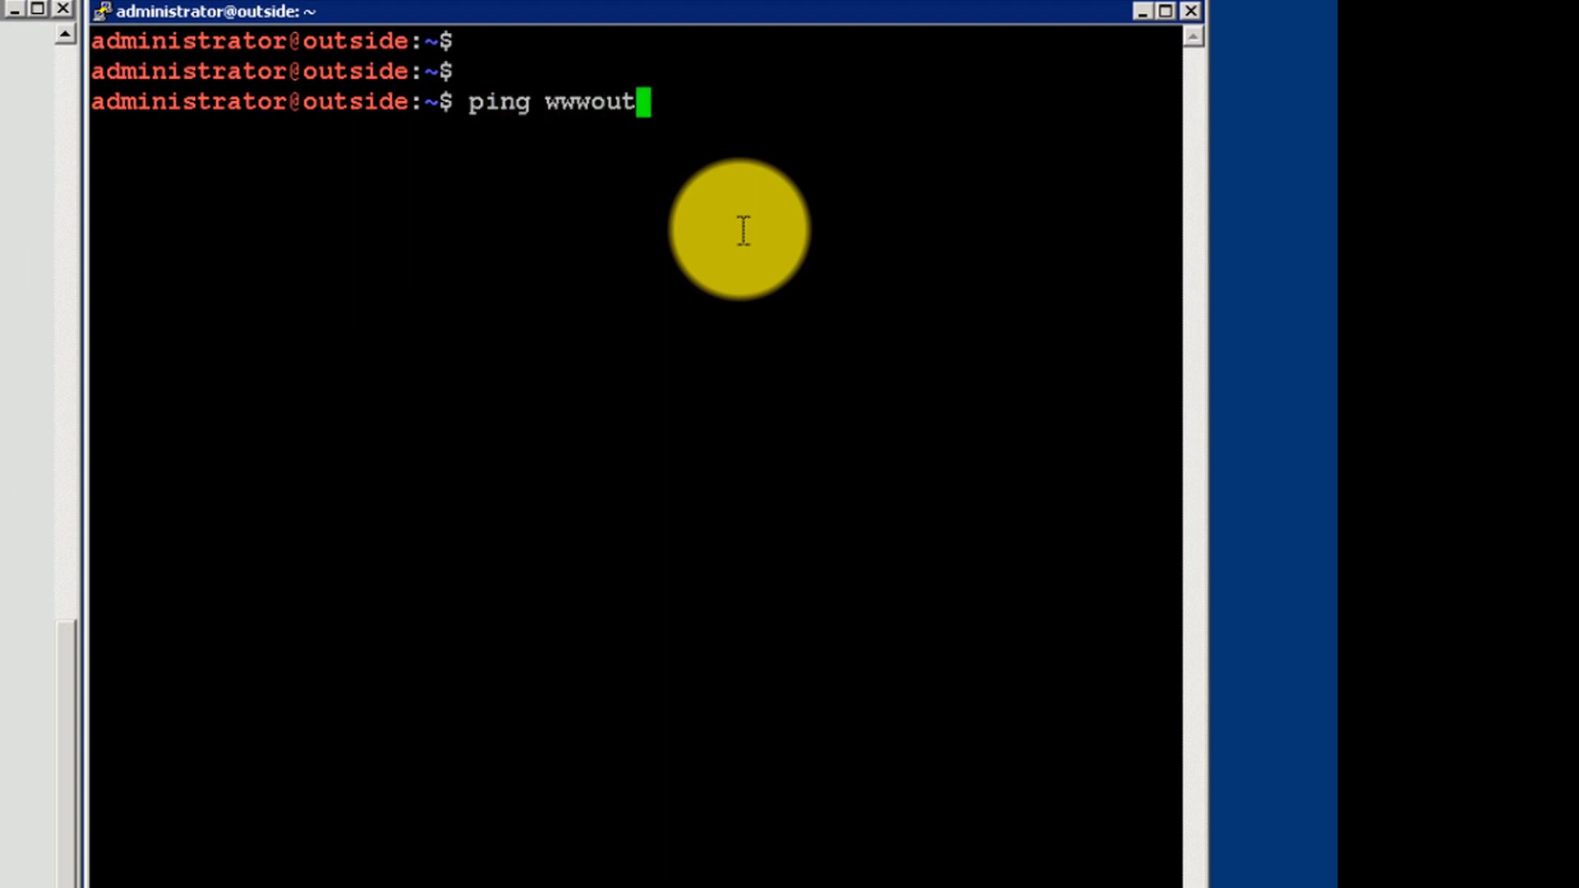
{"action": "key", "text": "Return"}
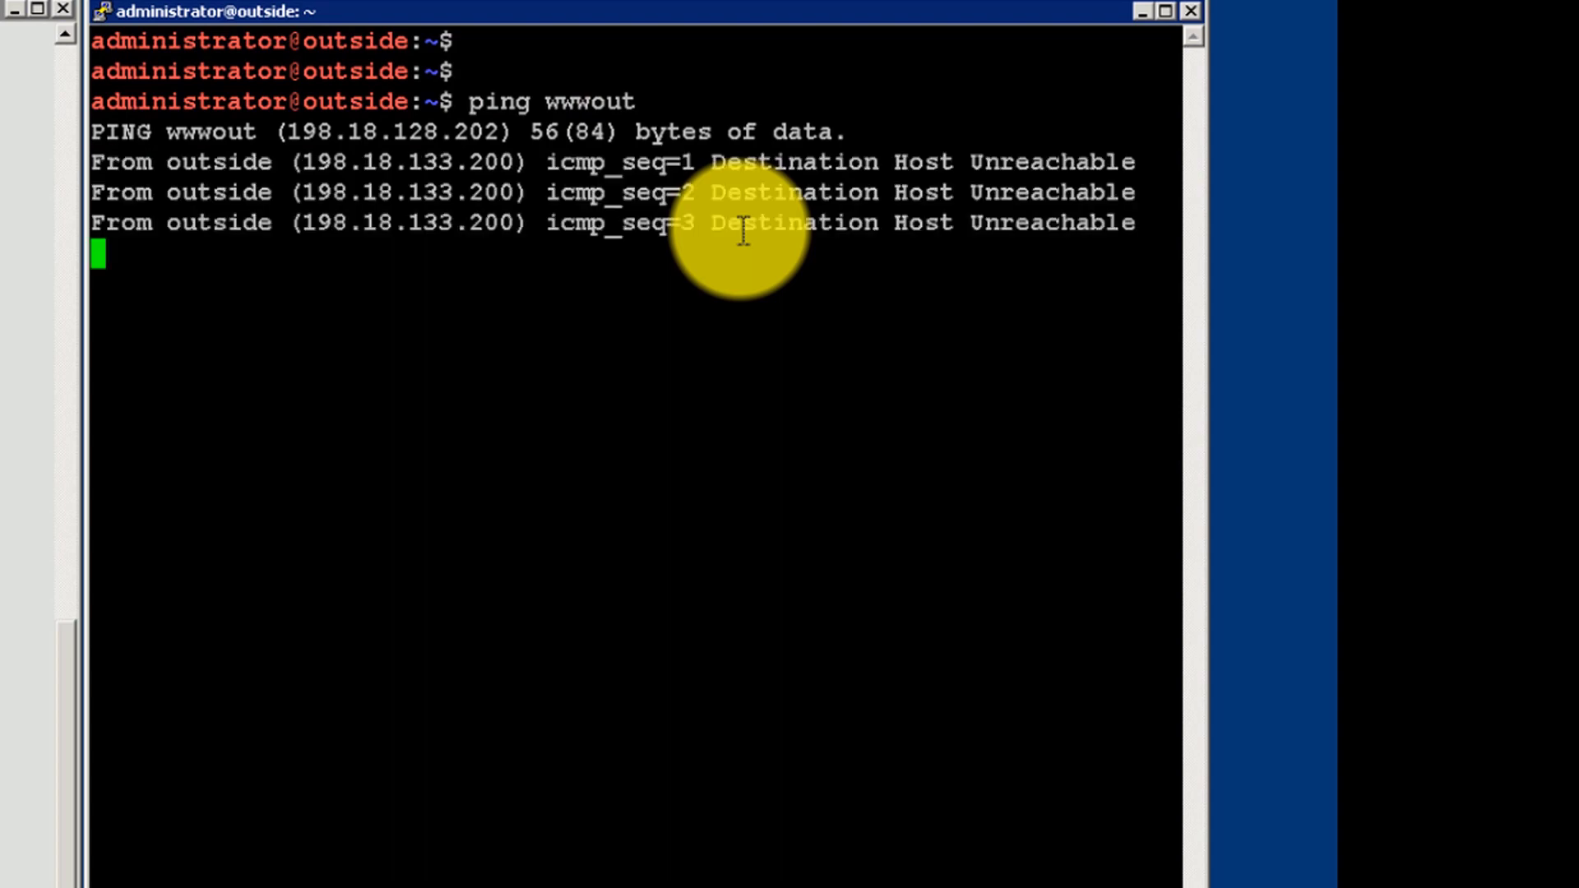
{"action": "key", "text": "ctrl+c"}
{"action": "type", "text": "curl wwwout"}
{"action": "key", "text": "Return"}
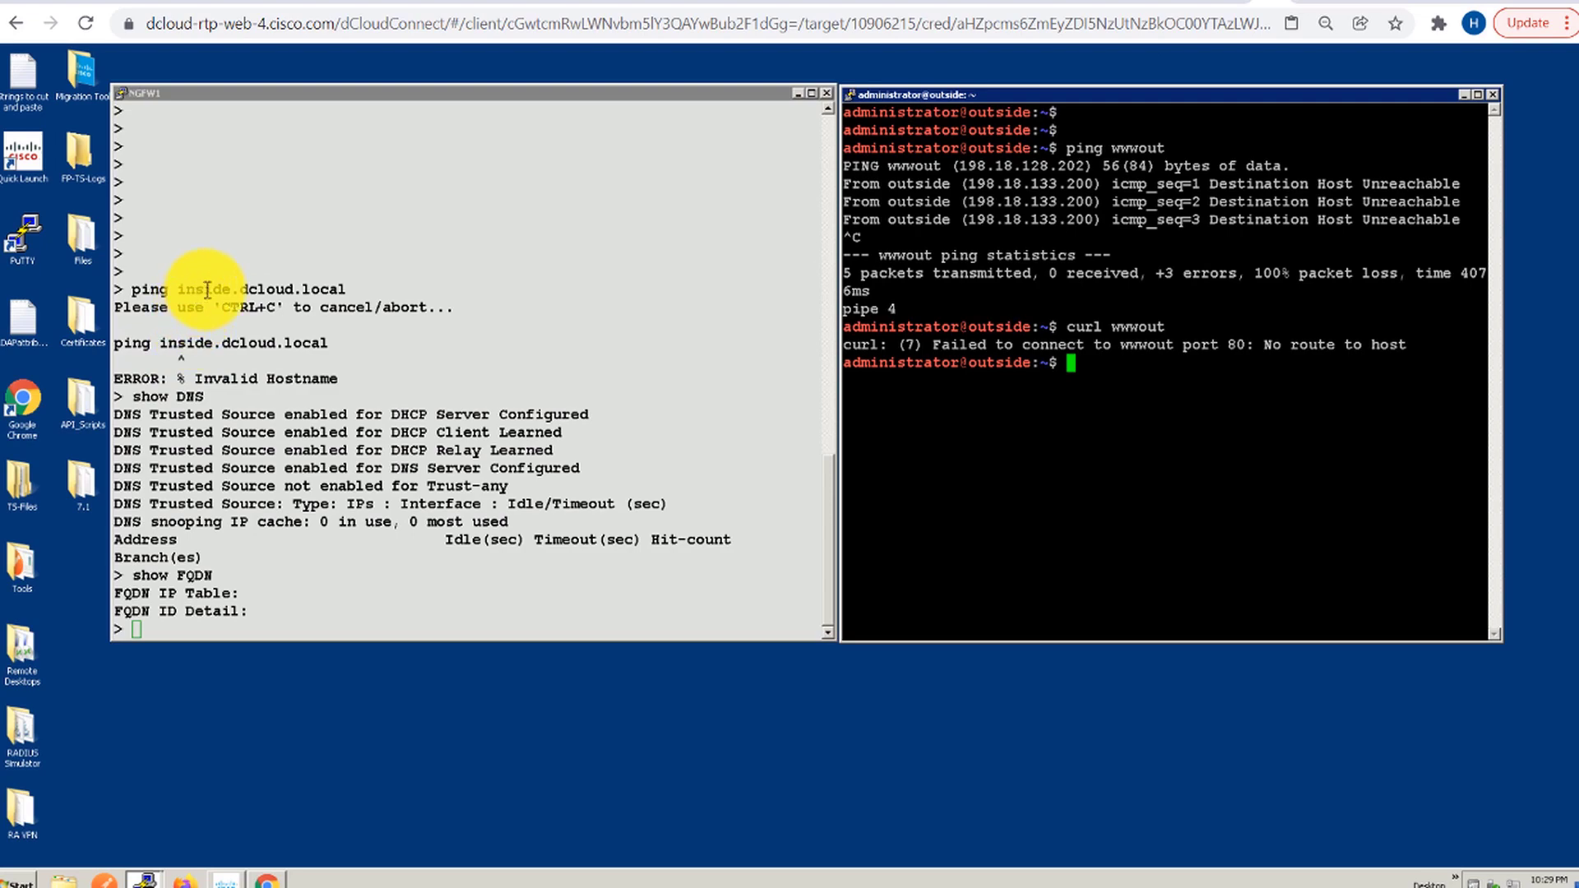
Switch to Firepower Management Center and enable DNS name resolution by device in the NGFW1_Platform_Settrings policy's DNS settings
{"action": "triple_click", "coordinate": [127, 382]}
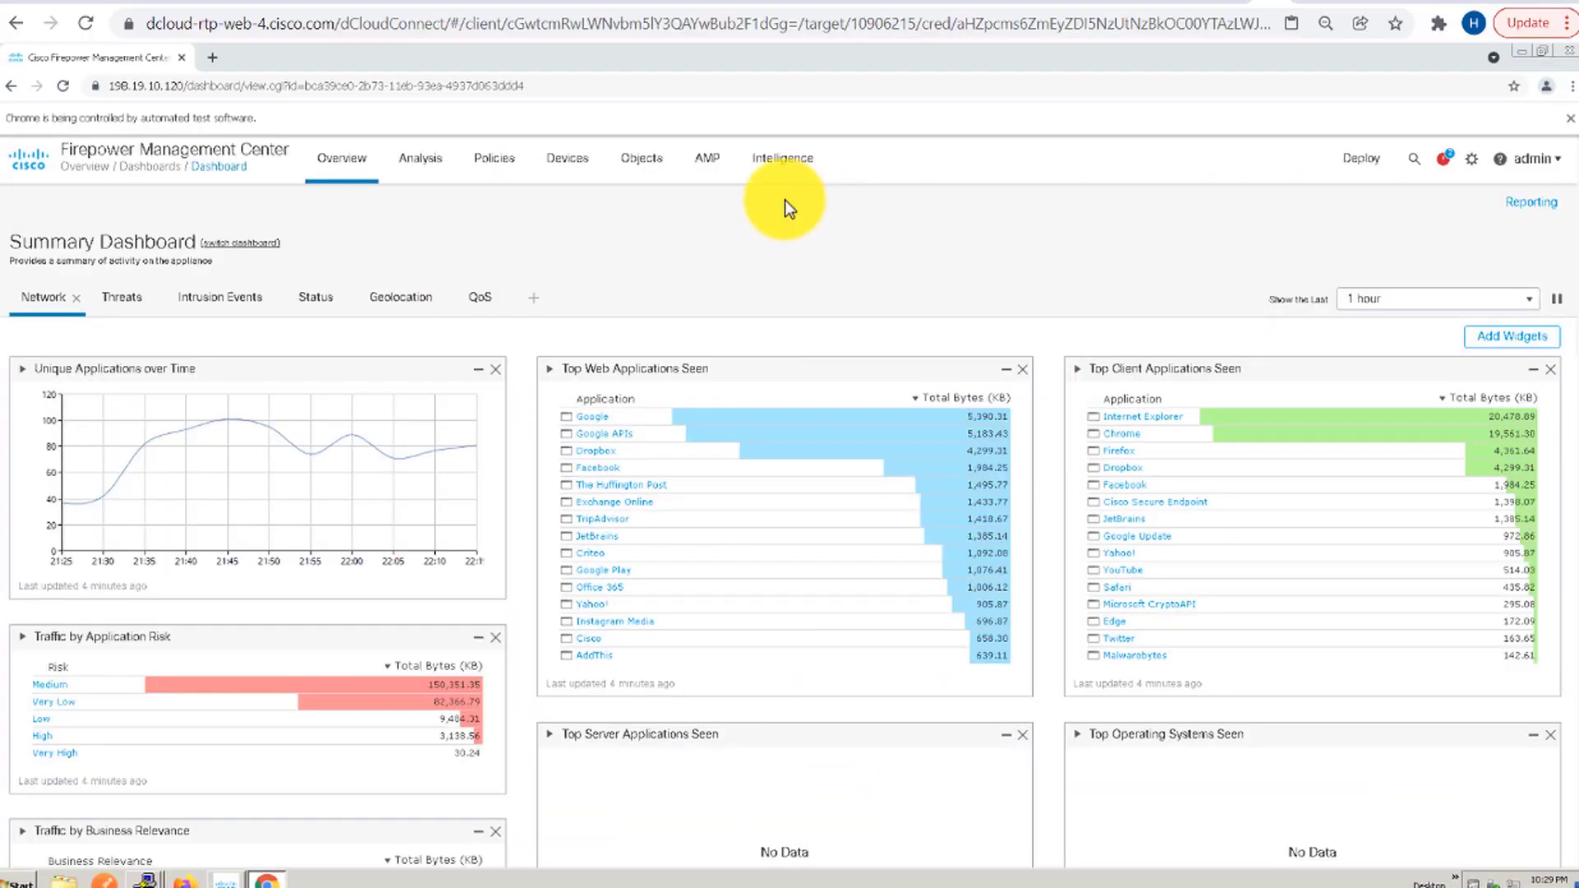
{"action": "left_click", "coordinate": [568, 167]}
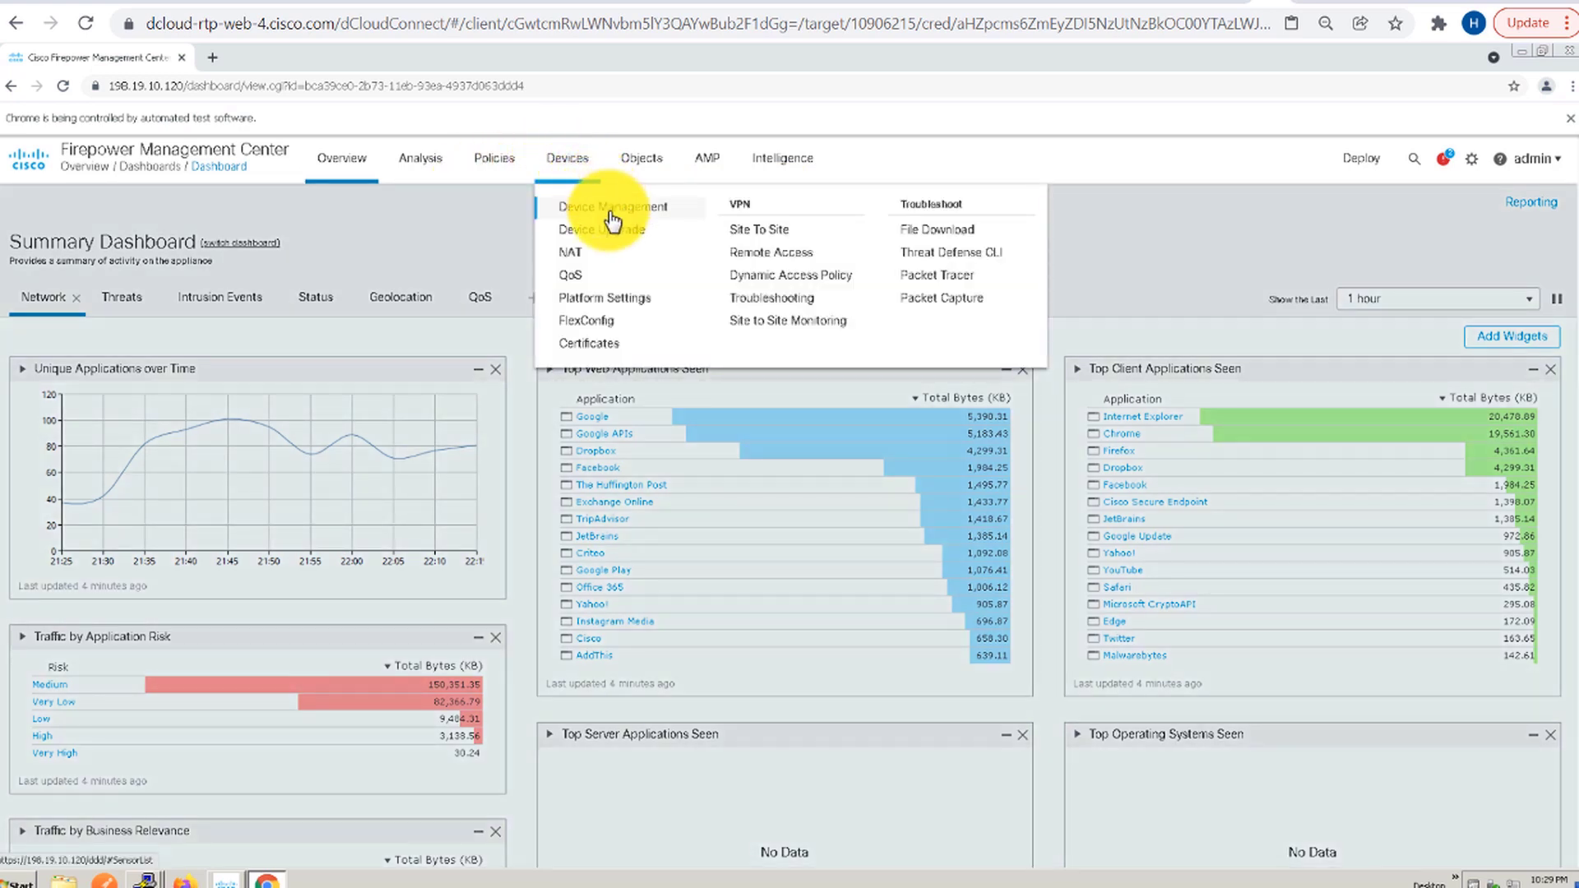
{"action": "left_click", "coordinate": [625, 300]}
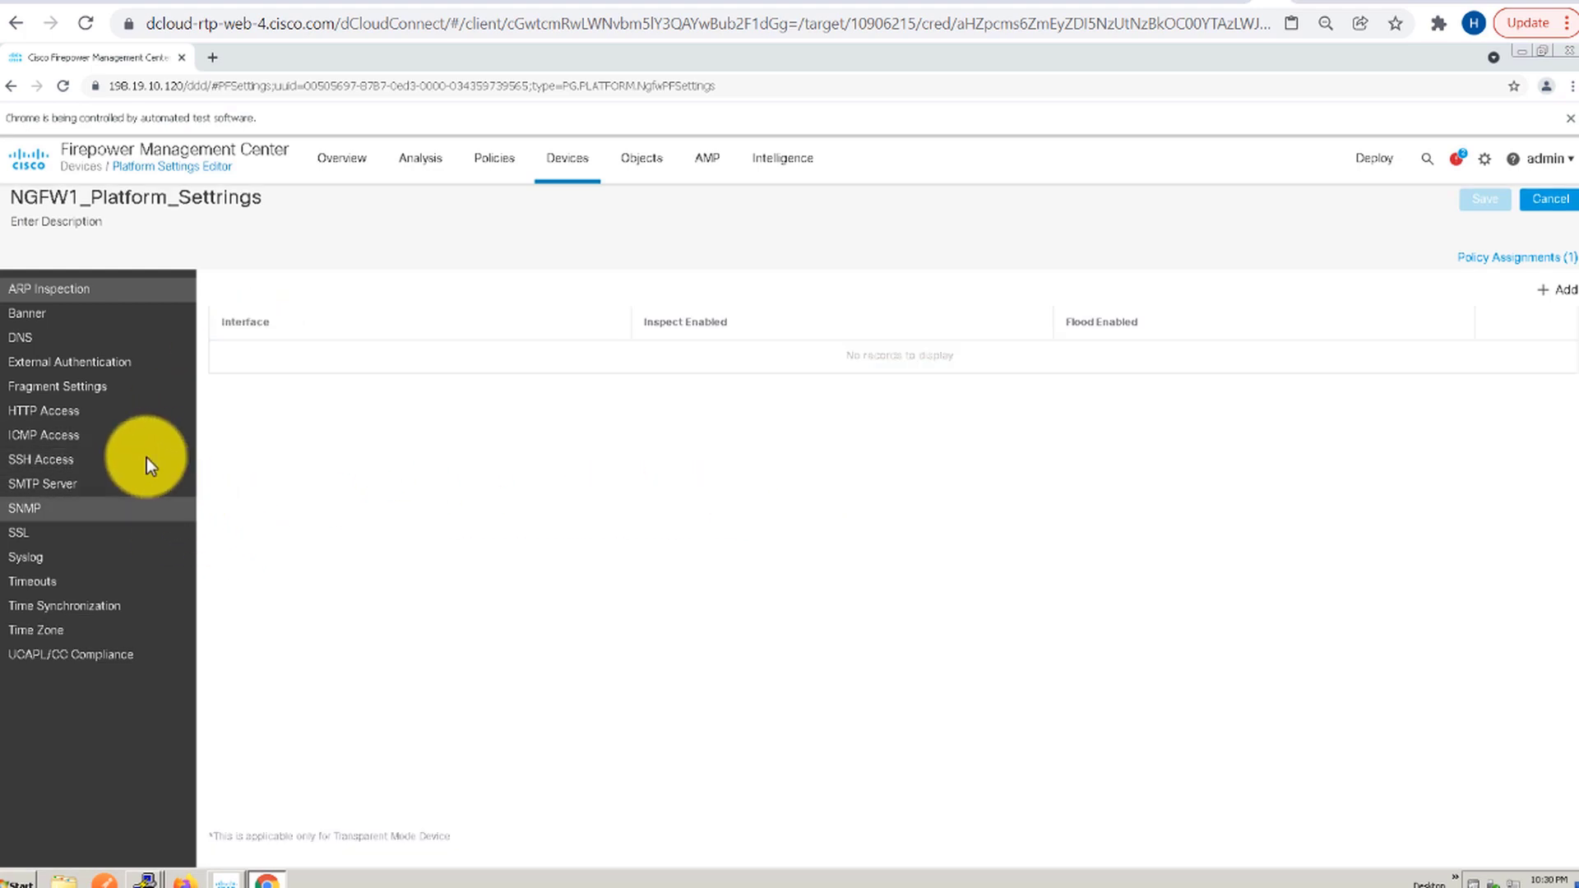
{"action": "left_click", "coordinate": [116, 338]}
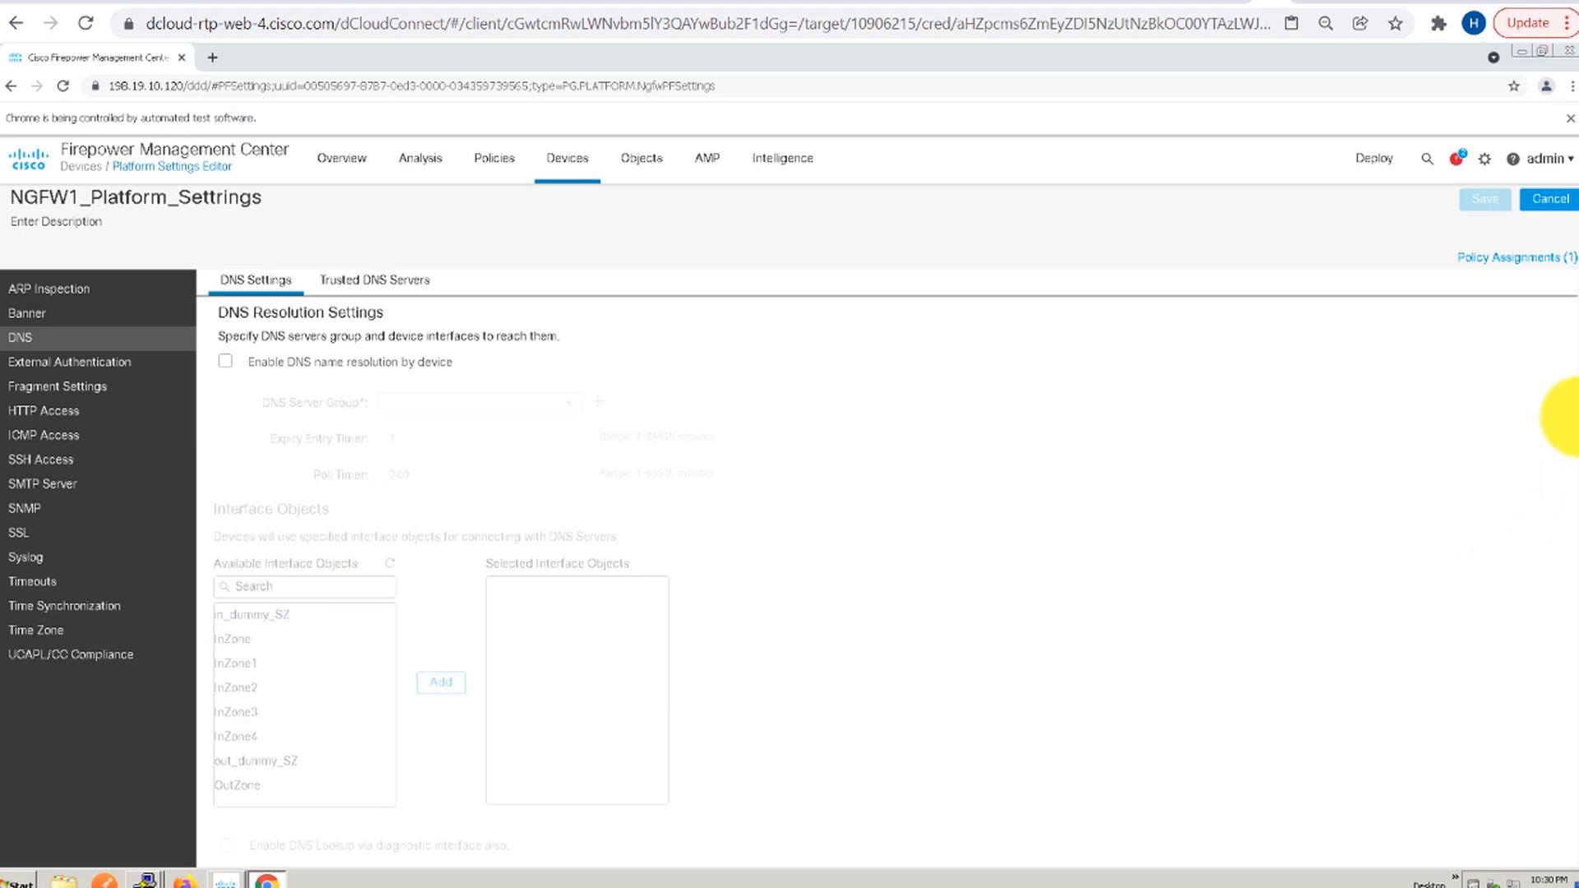
{"action": "scroll", "coordinate": [1566, 413], "scroll_direction": "down", "scroll_amount": 1}
{"action": "scroll", "coordinate": [1567, 411], "scroll_direction": "up", "scroll_amount": 1}
{"action": "left_click", "coordinate": [228, 360]}
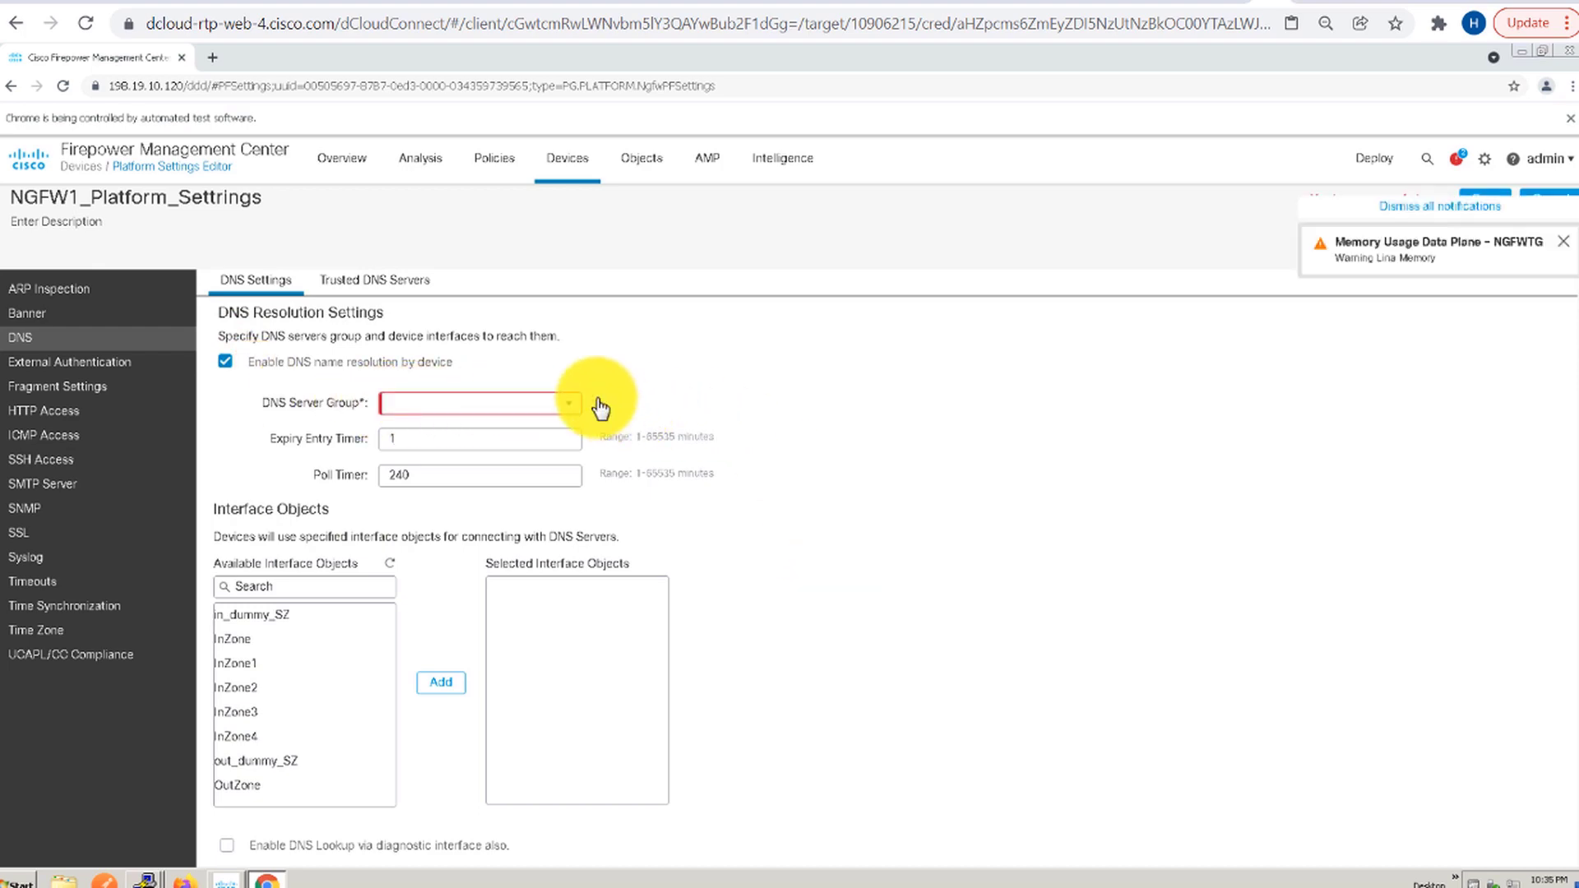
Start a new DNS server group object named ADSERVER with default domain dcloud.local, timeout 1 and retries 5
{"action": "left_click", "coordinate": [601, 405]}
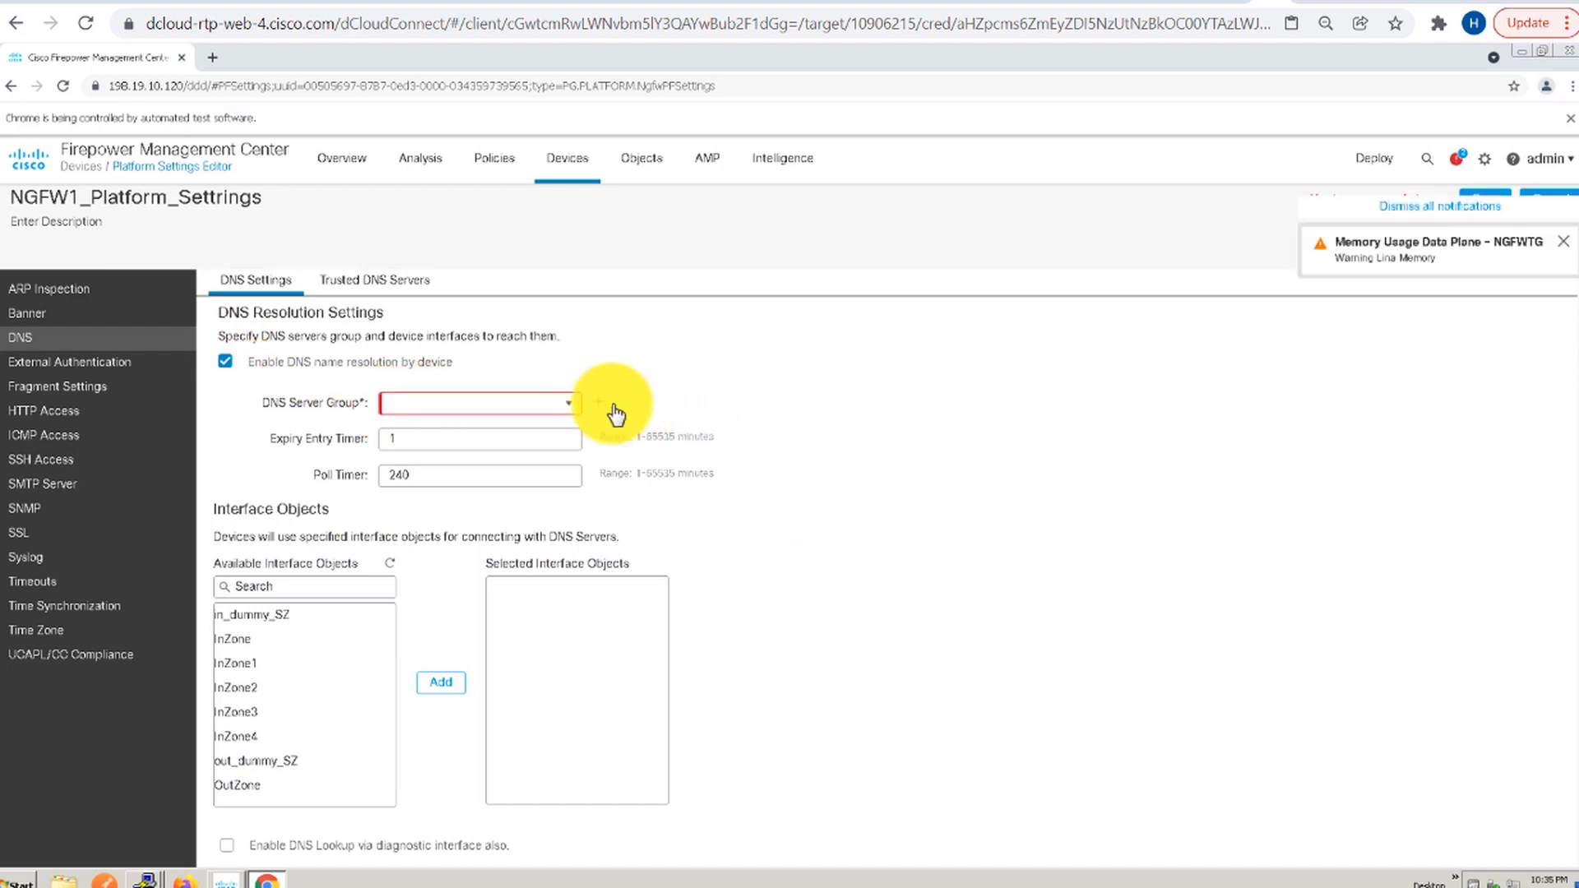
{"action": "type", "text": "A"}
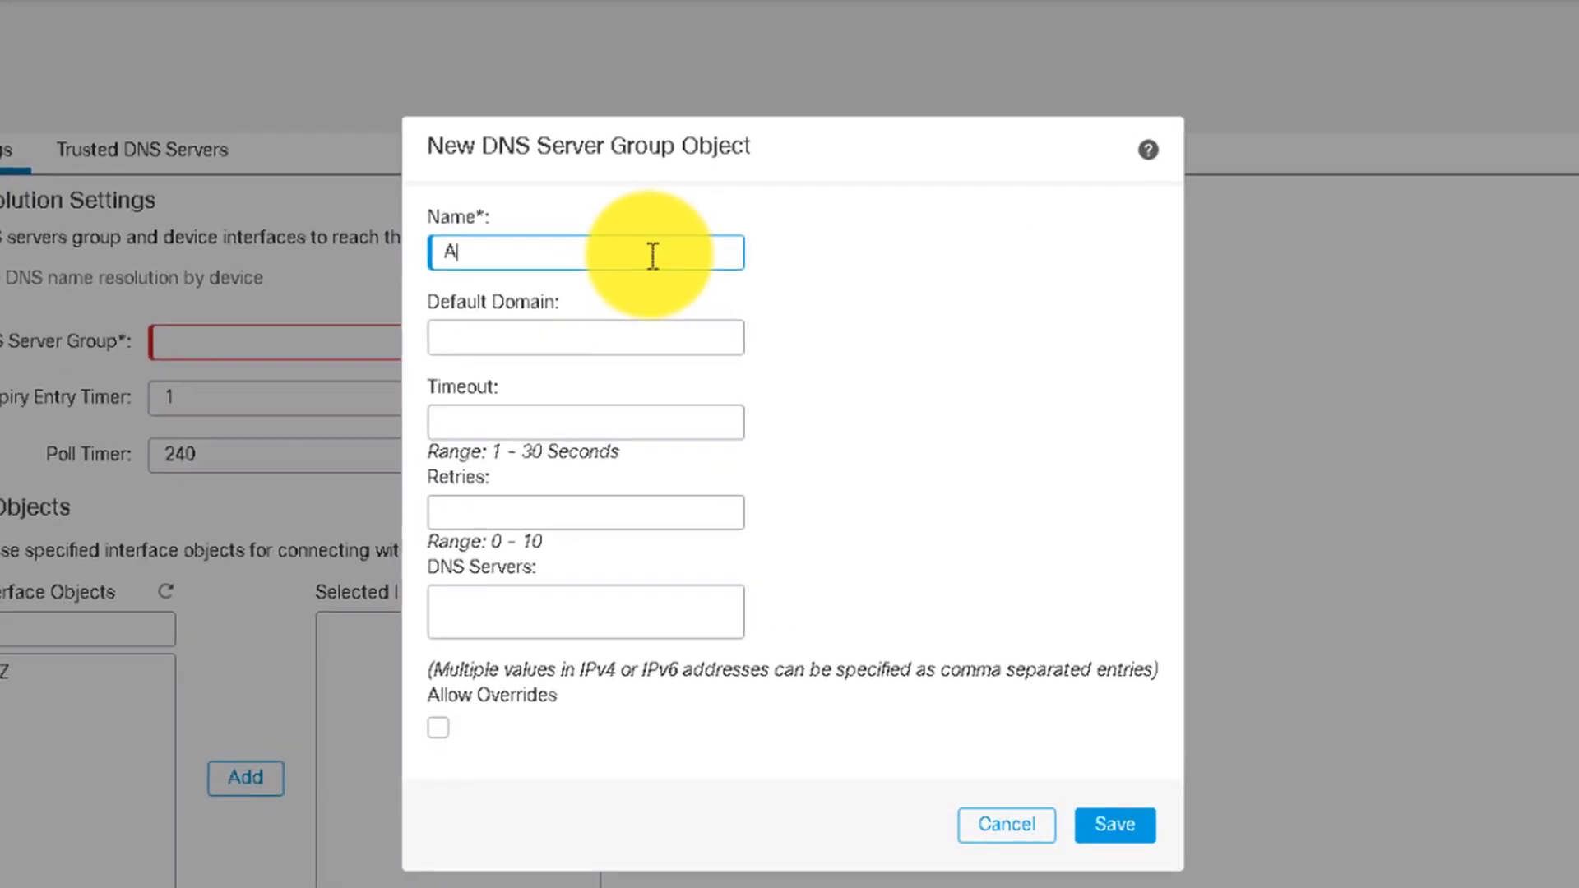
{"action": "type", "text": "DSERVER"}
{"action": "key", "text": "Tab"}
{"action": "type", "text": "dcl"}
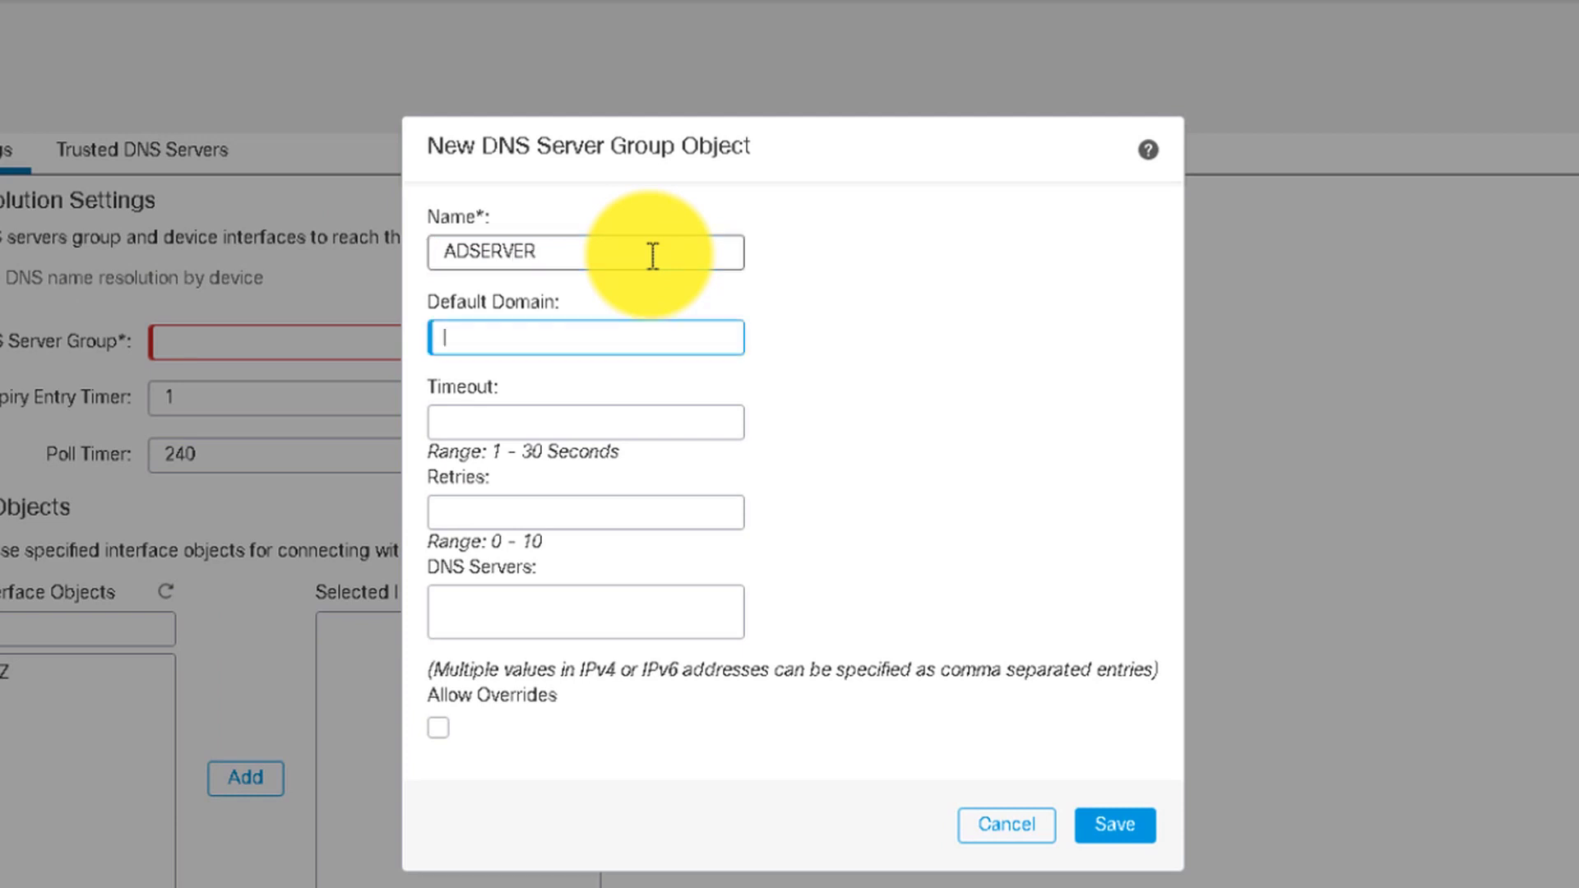
{"action": "type", "text": "oud.local"}
{"action": "key", "text": "Tab"}
{"action": "type", "text": "10"}
{"action": "key", "text": "BackSpace"}
{"action": "key", "text": "Tab"}
{"action": "type", "text": "5"}
Set the new group's DNS server to 198.19.10.100 and save the object
{"action": "left_click", "coordinate": [555, 615]}
{"action": "type", "text": "192"}
{"action": "key", "text": "BackSpace"}
{"action": "type", "text": "8"}
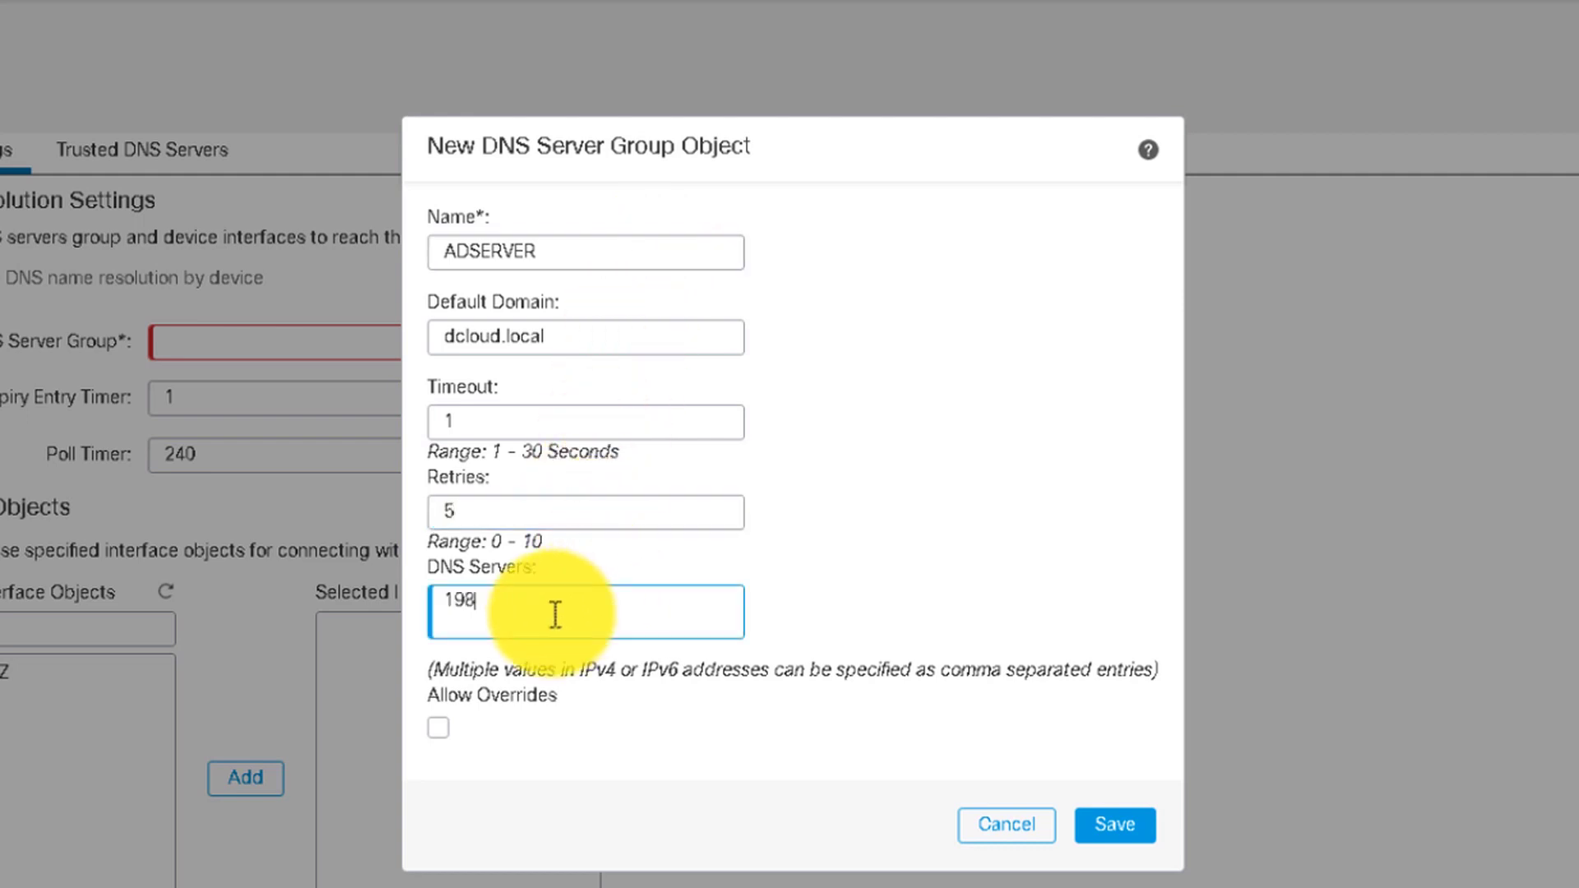
{"action": "type", "text": ".19.10.100"}
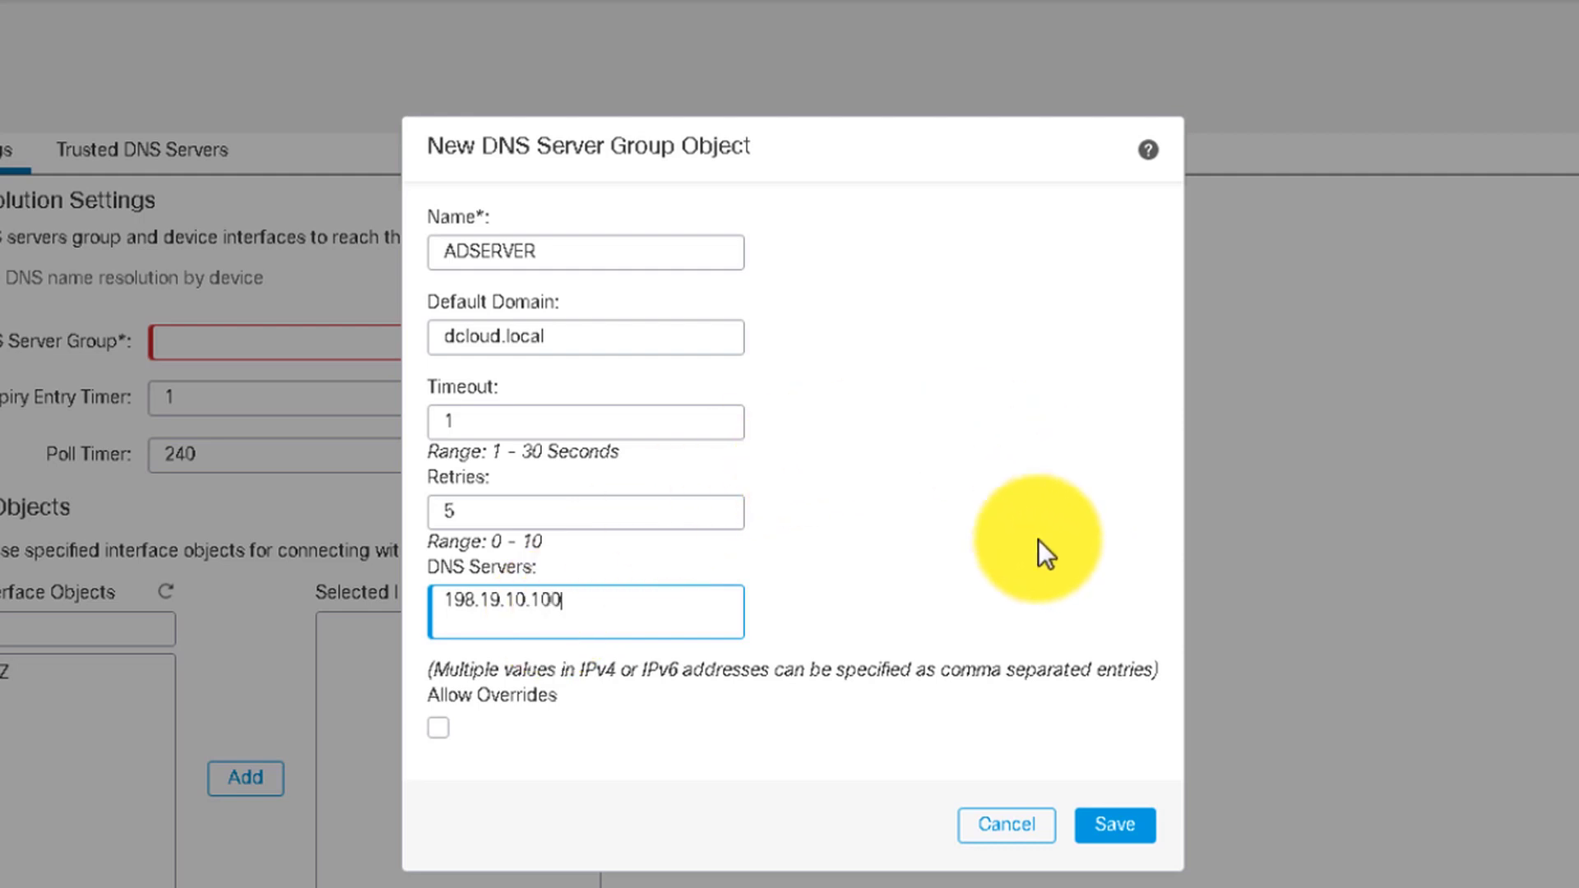
{"action": "left_click", "coordinate": [1103, 818]}
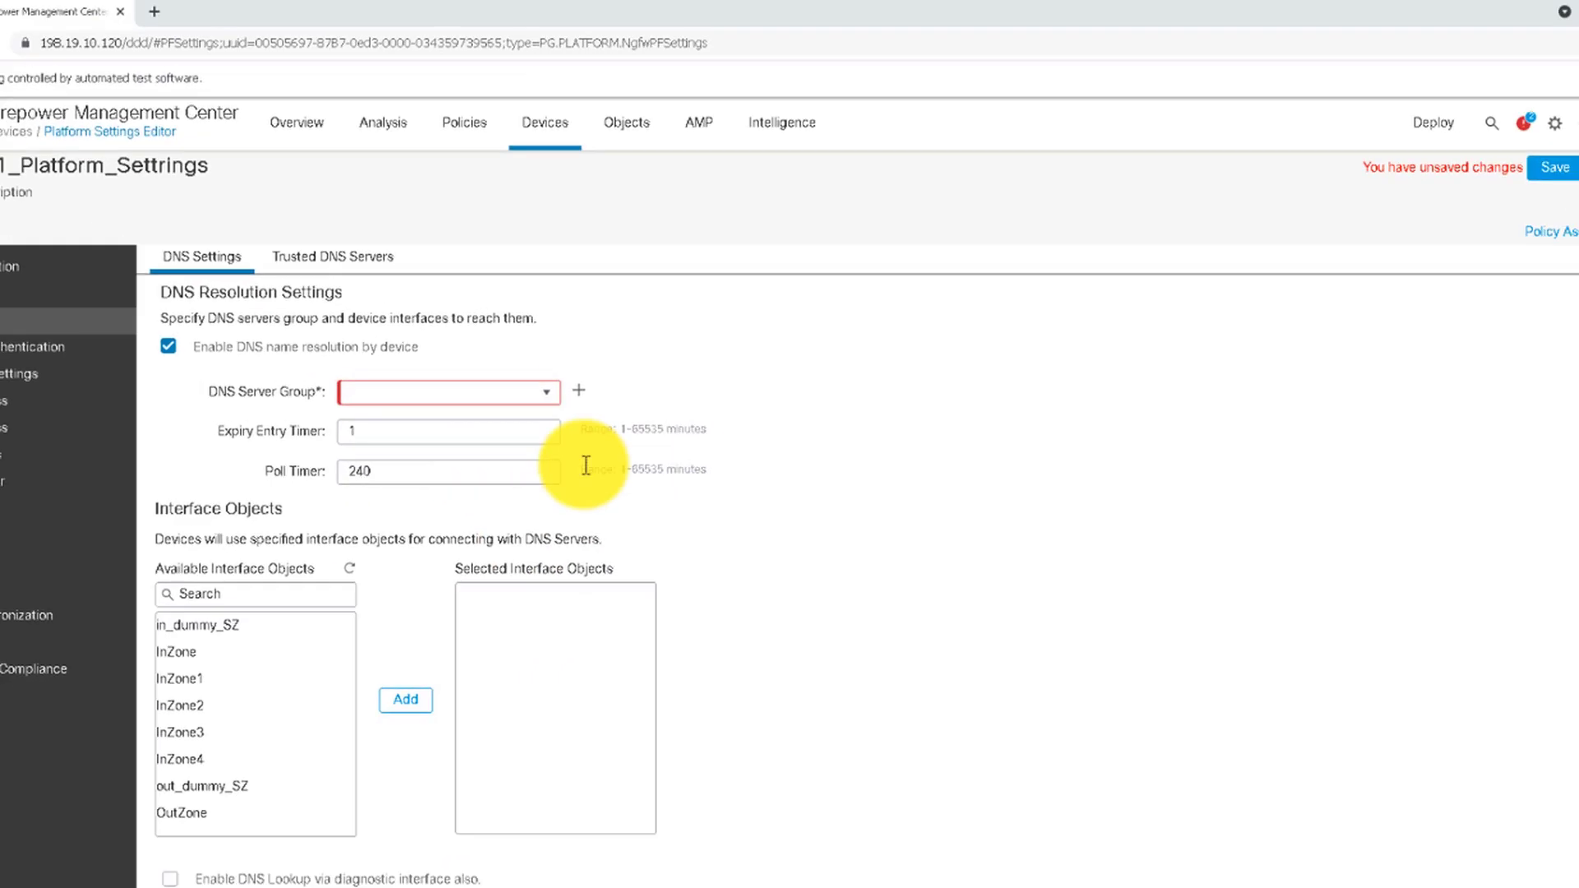
Assign ADSERVER as the DNS server group and save the platform settings policy
{"action": "left_click", "coordinate": [543, 392]}
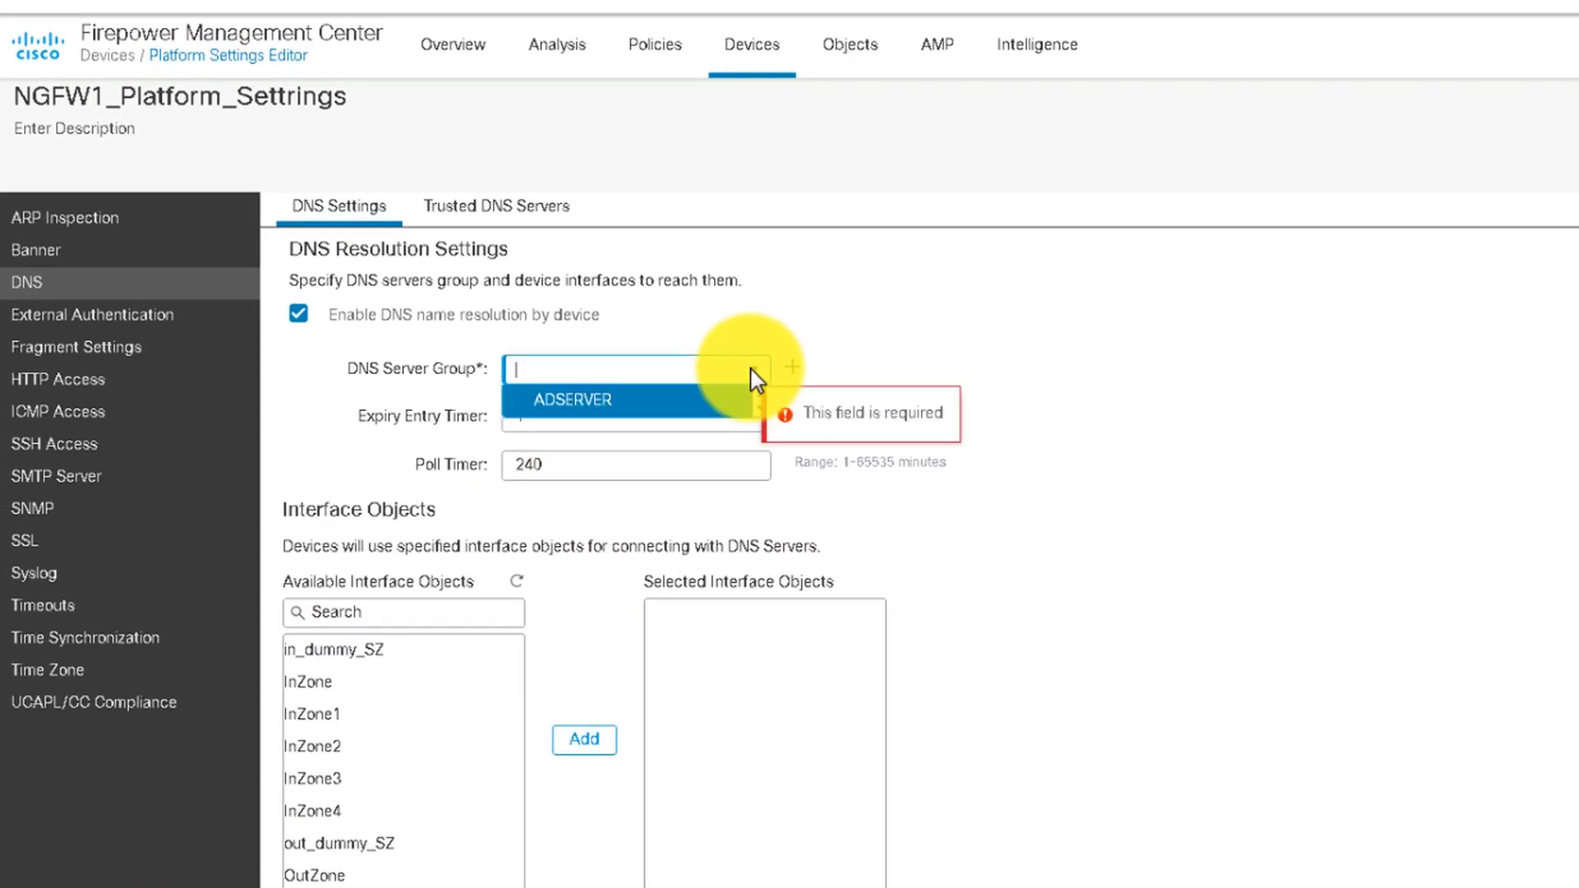
{"action": "left_click", "coordinate": [645, 403]}
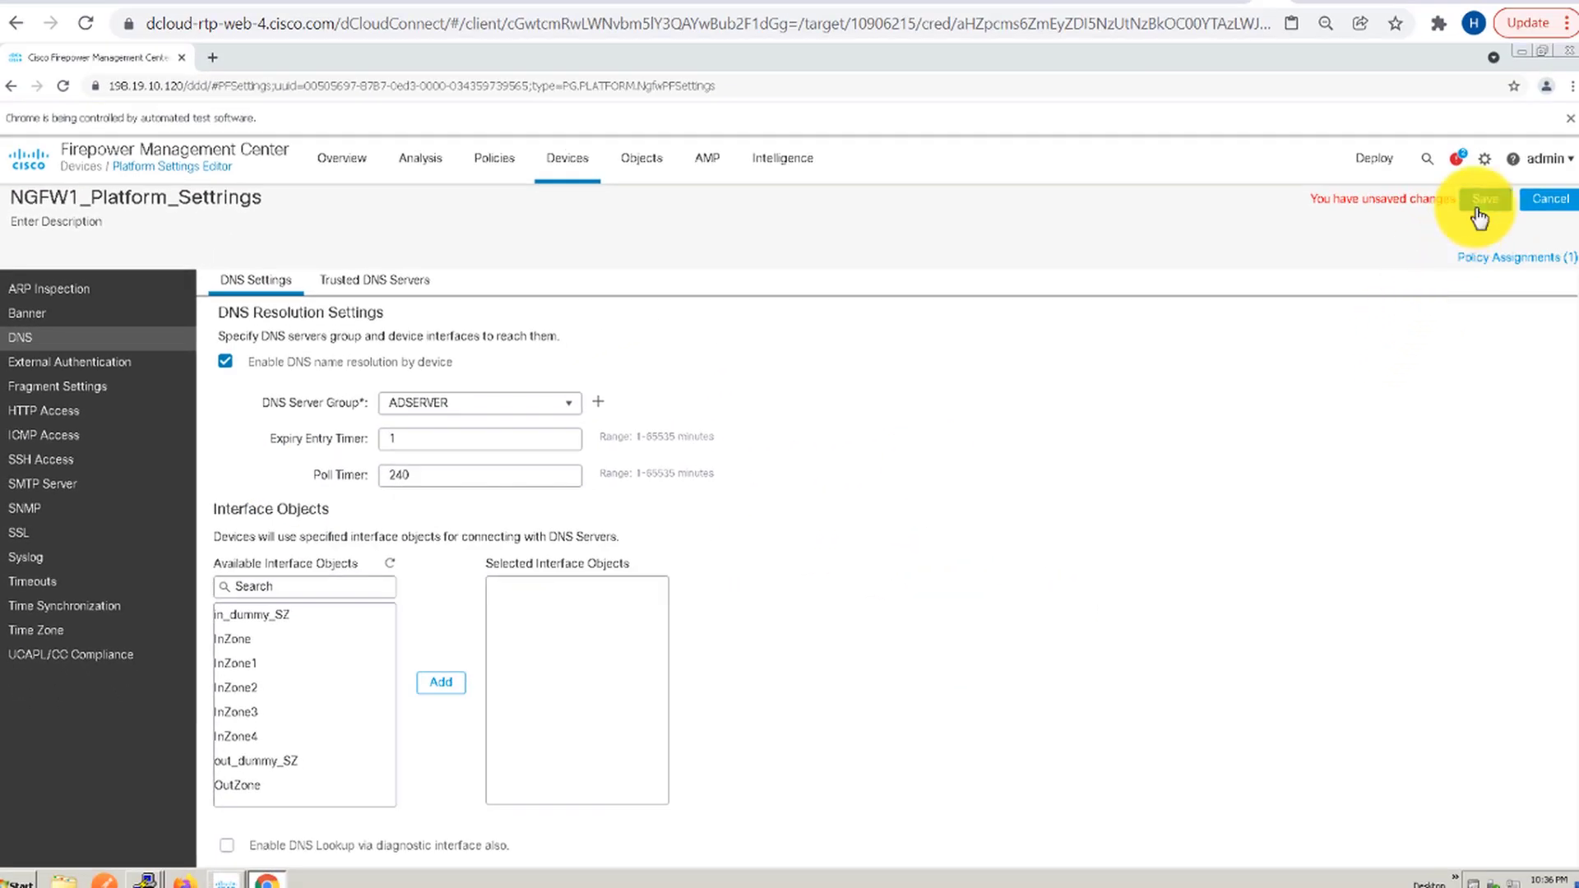
{"action": "left_click", "coordinate": [1476, 212]}
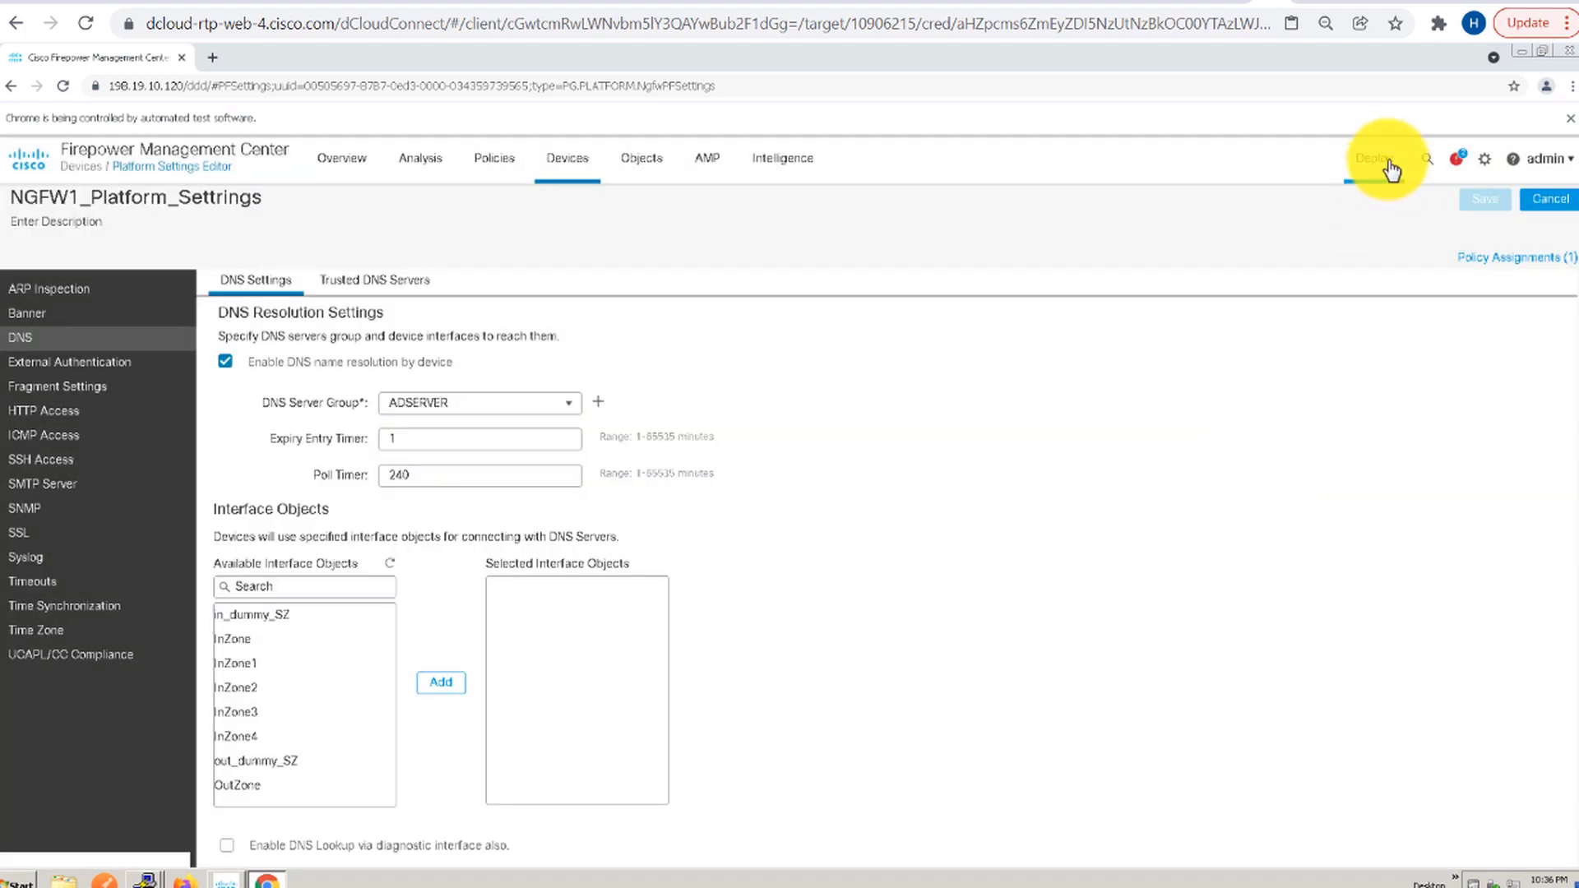
Deploy the pending configuration changes to the NGFW1 device
{"action": "left_click", "coordinate": [1390, 161]}
{"action": "left_click", "coordinate": [1406, 209]}
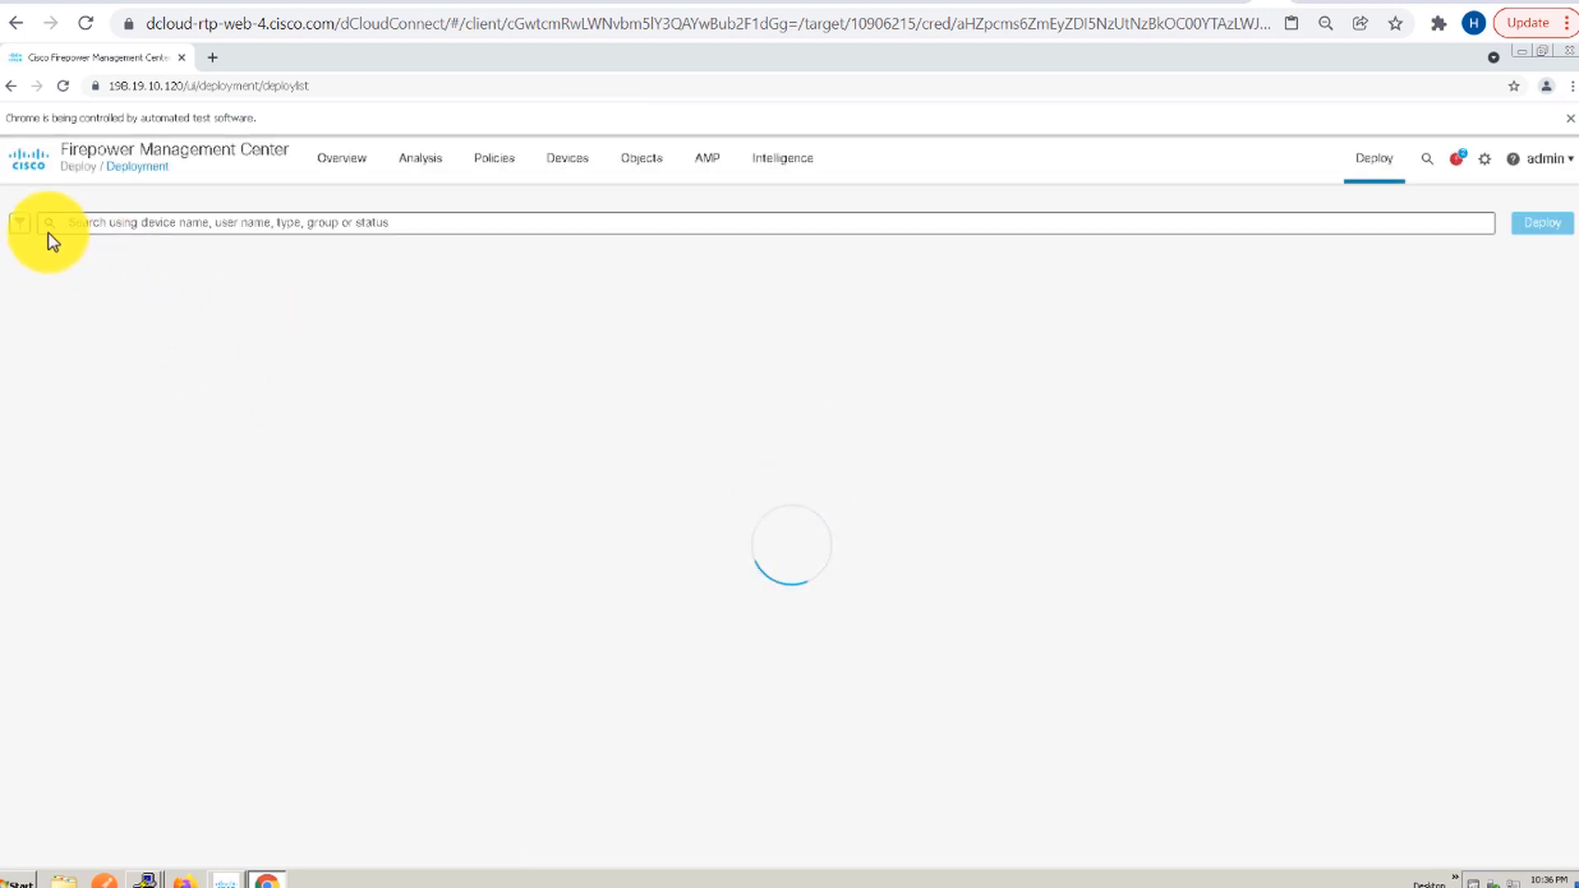
{"action": "left_click", "coordinate": [54, 276]}
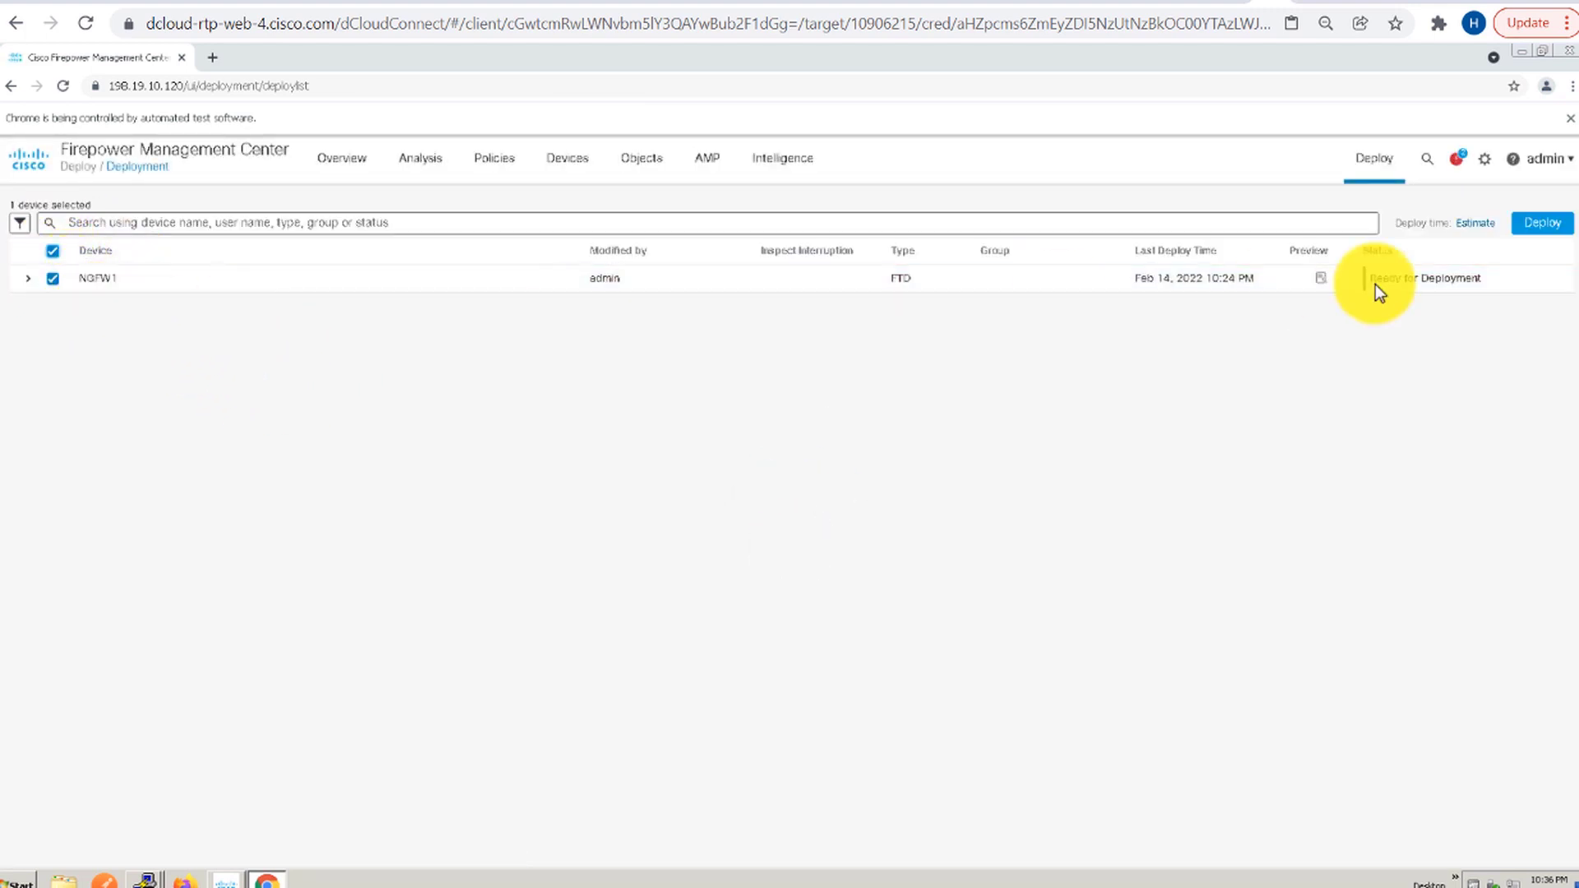
{"action": "left_click", "coordinate": [1537, 224]}
{"action": "left_click", "coordinate": [974, 612]}
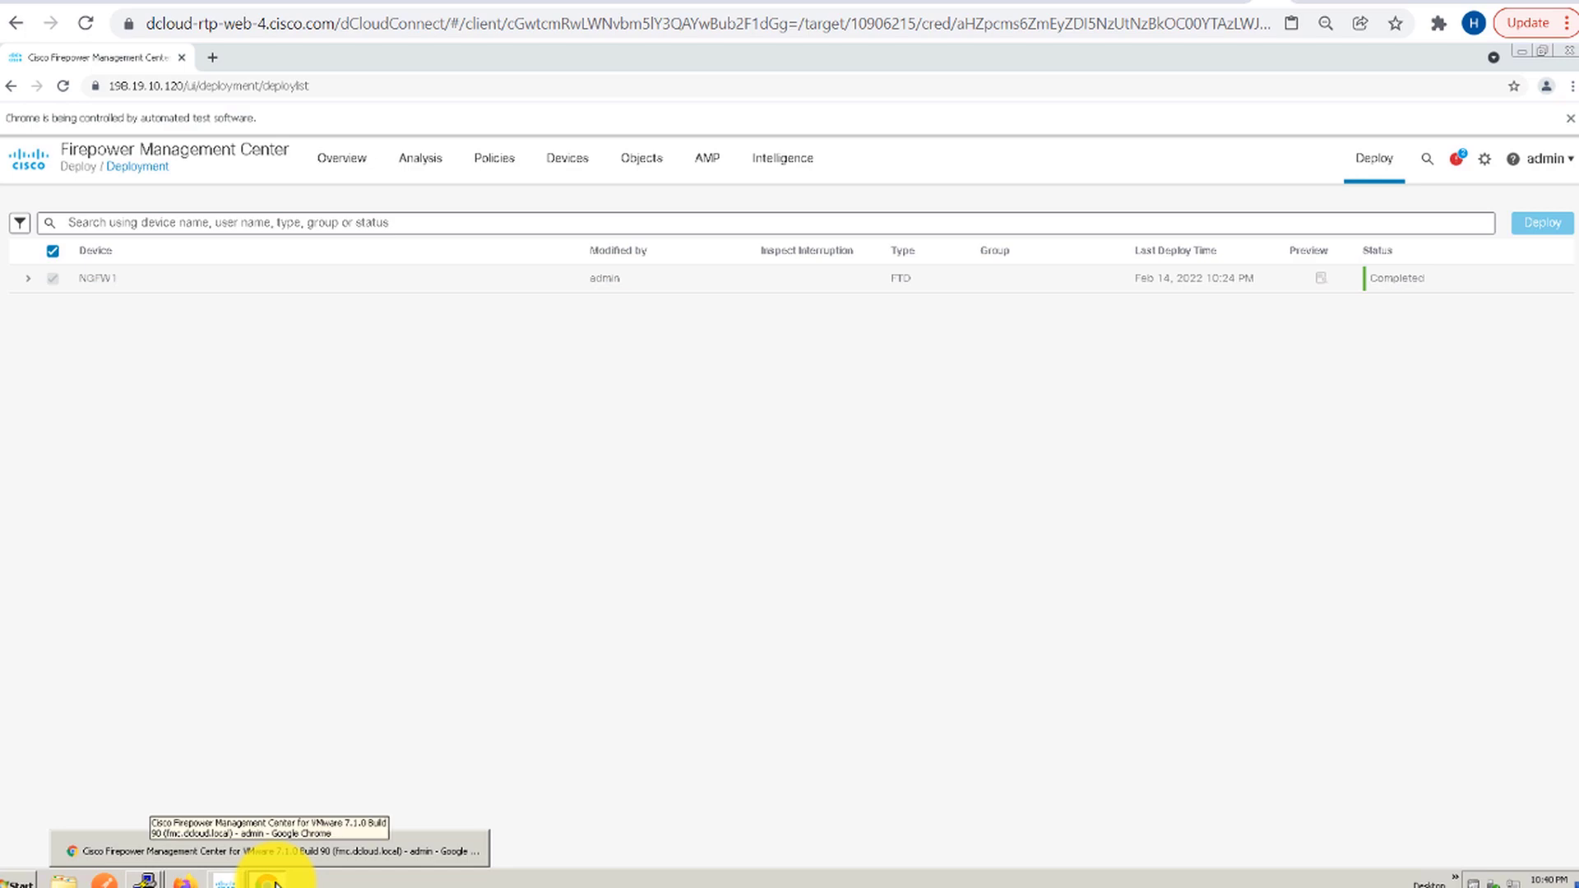
Switch to the NGFW1 console and recheck the configured DNS server with show dns and the FQDN table with show fqdn
{"action": "left_click", "coordinate": [274, 883]}
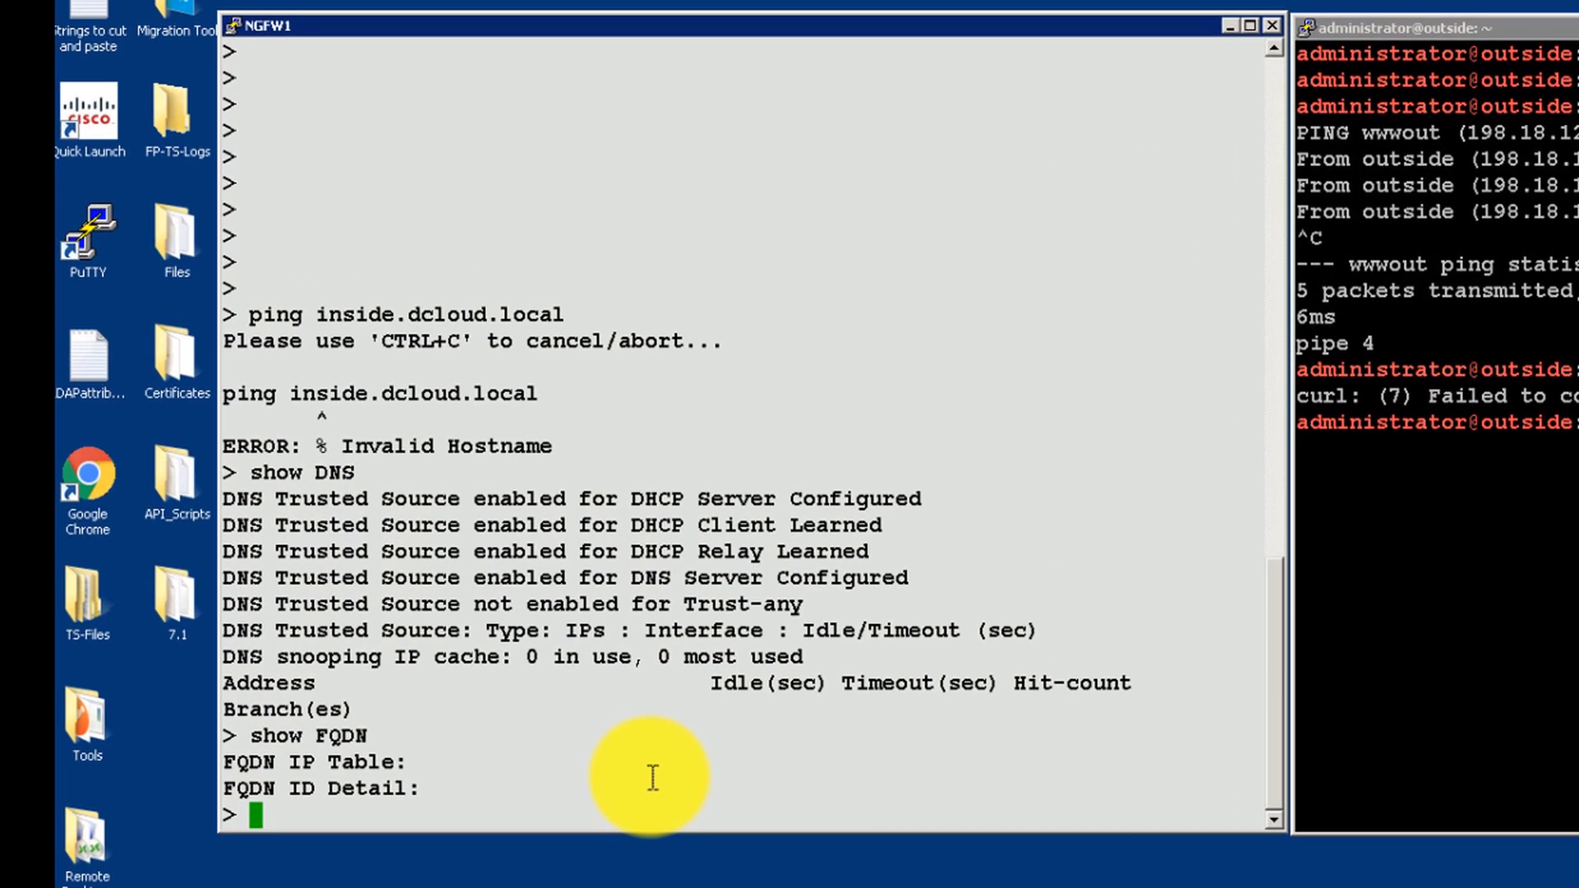
{"action": "type", "text": "show dns"}
{"action": "key", "text": "Return"}
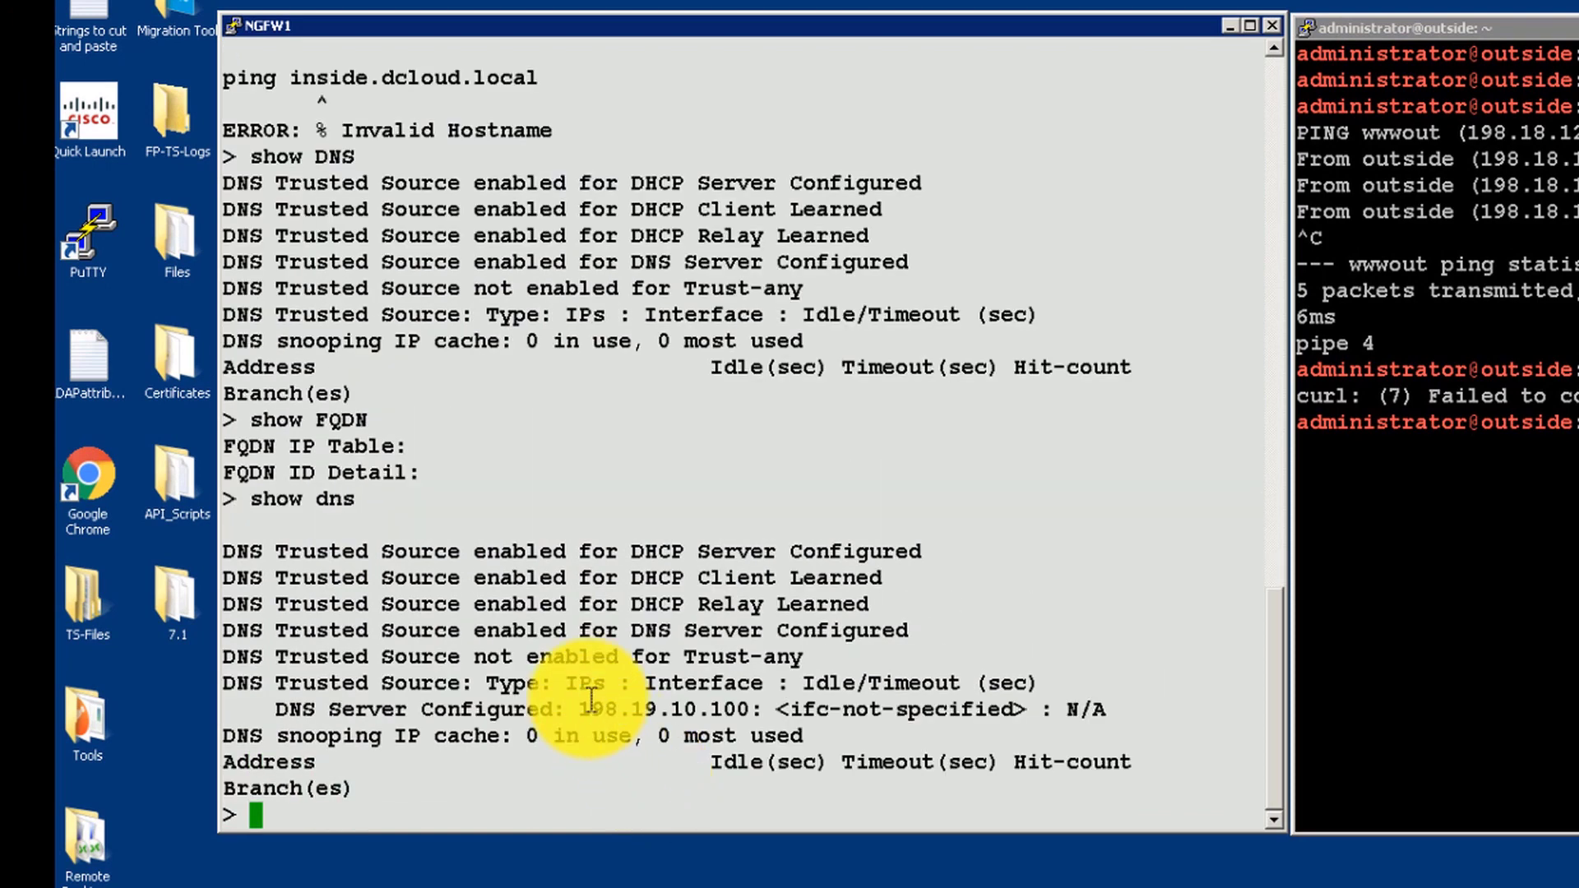
{"action": "left_click_drag", "start_coordinate": [566, 708], "coordinate": [753, 705]}
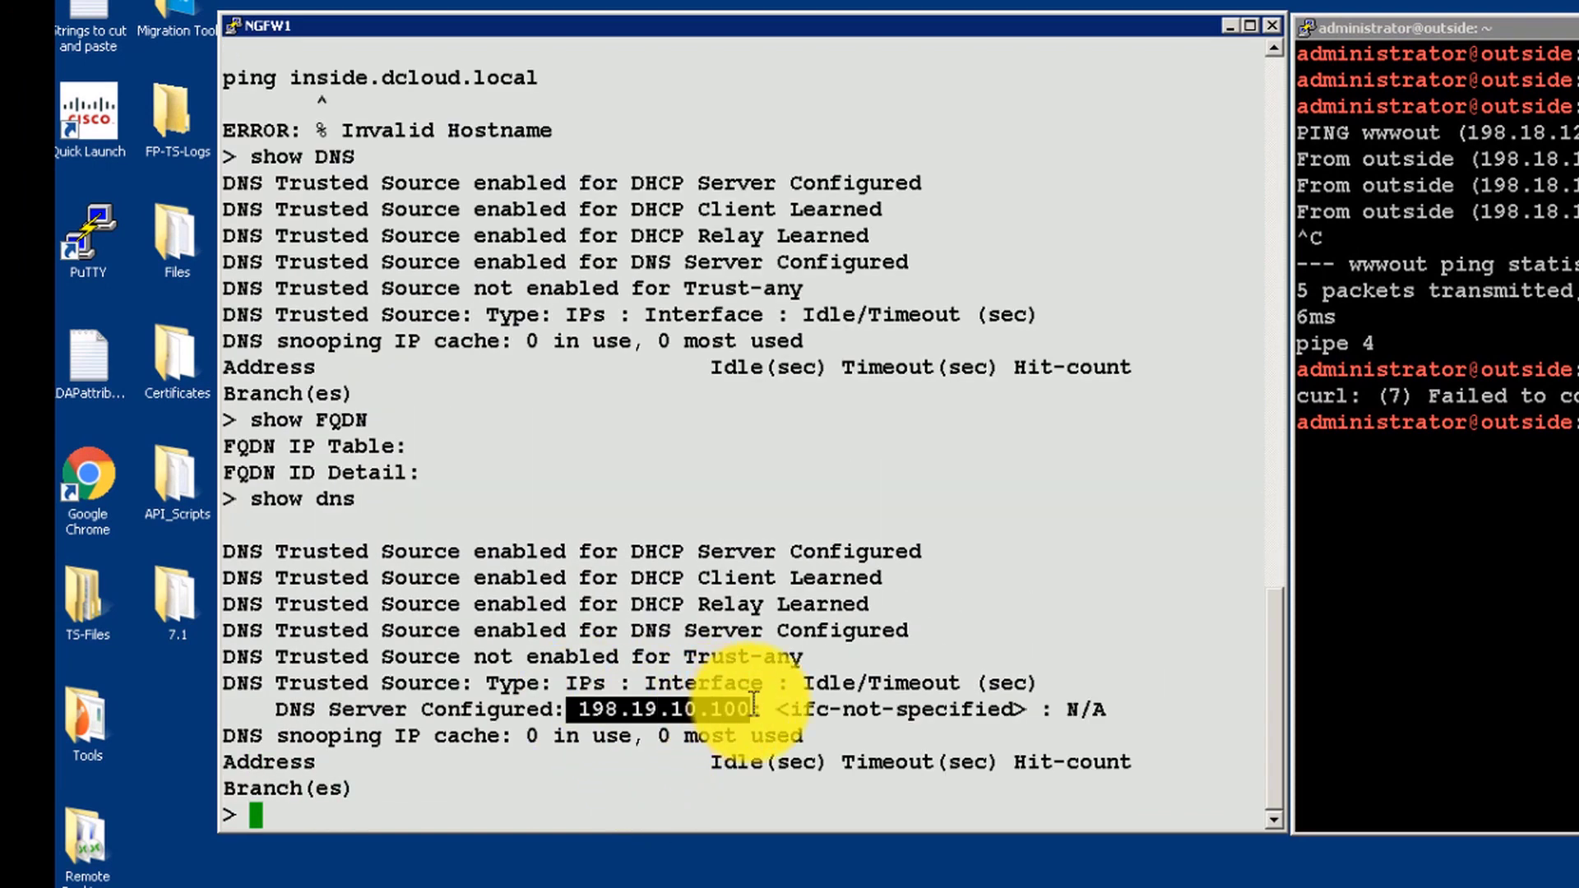
{"action": "left_click", "coordinate": [578, 794]}
{"action": "type", "text": "show fqdn"}
{"action": "key", "text": "Return"}
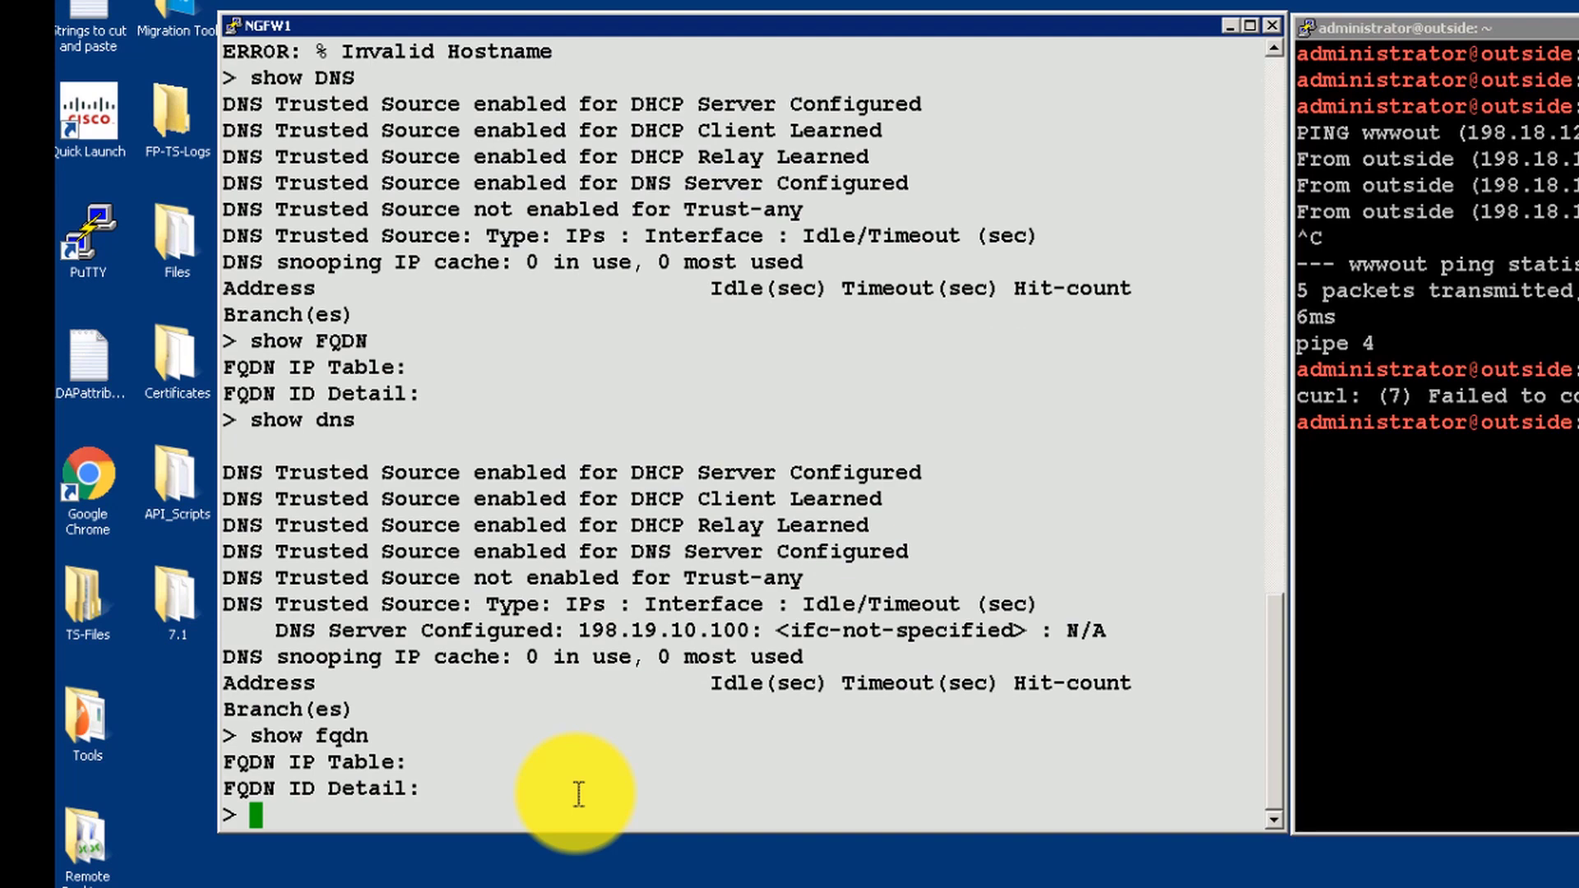
Ping inside.dcloud.local again from the NGFW1 console to retest name resolution
{"action": "type", "text": "ping inside.dl"}
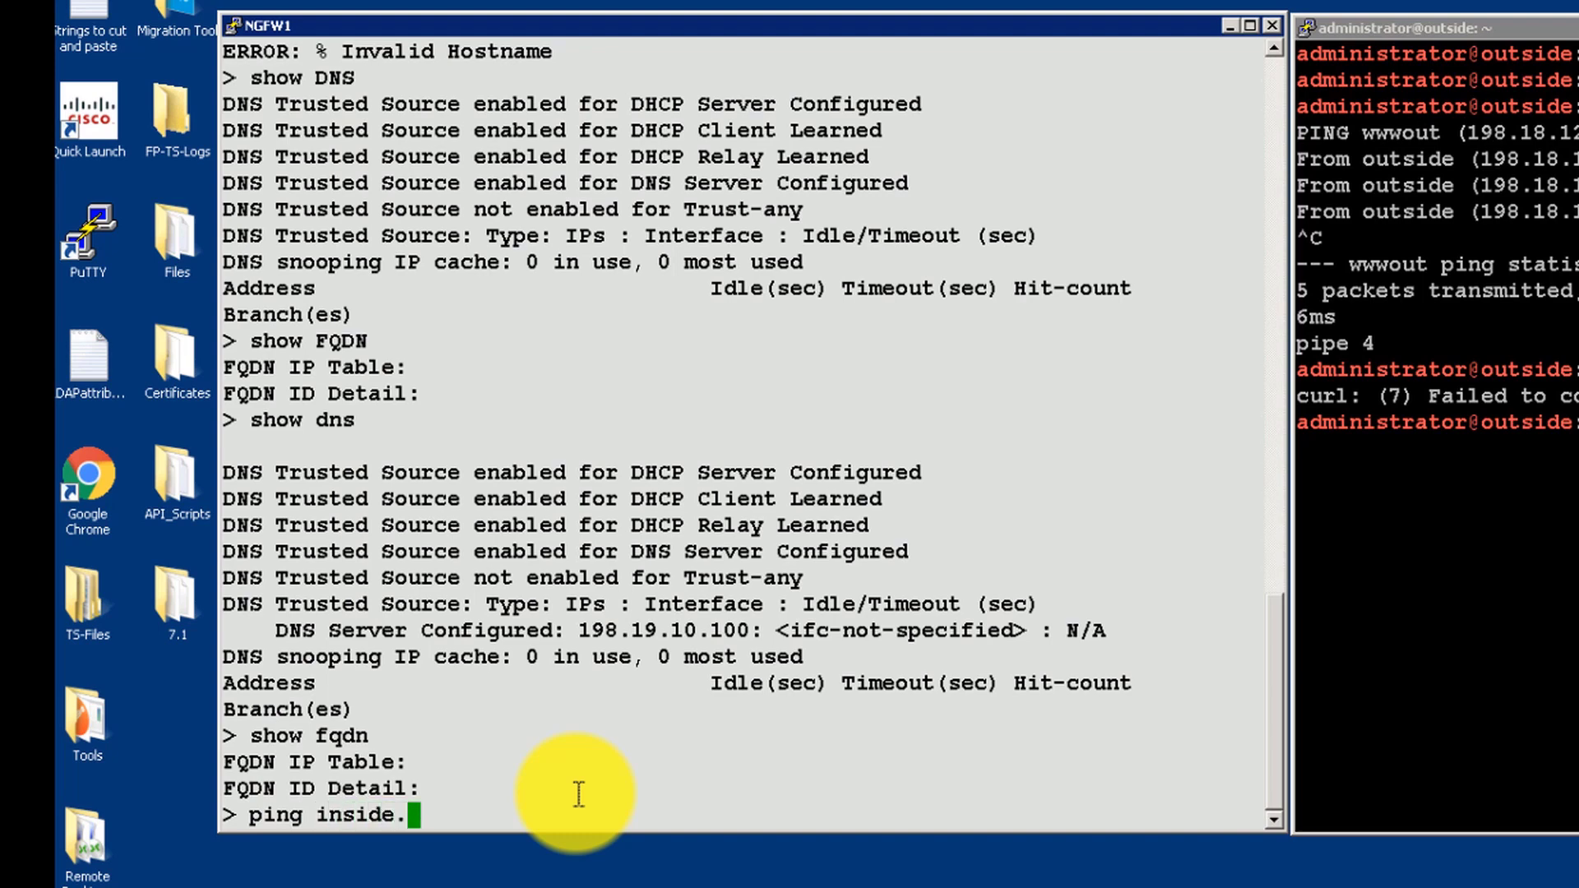
{"action": "key", "text": "BackSpace"}
{"action": "type", "text": "clp"}
{"action": "type", "text": "ud.local"}
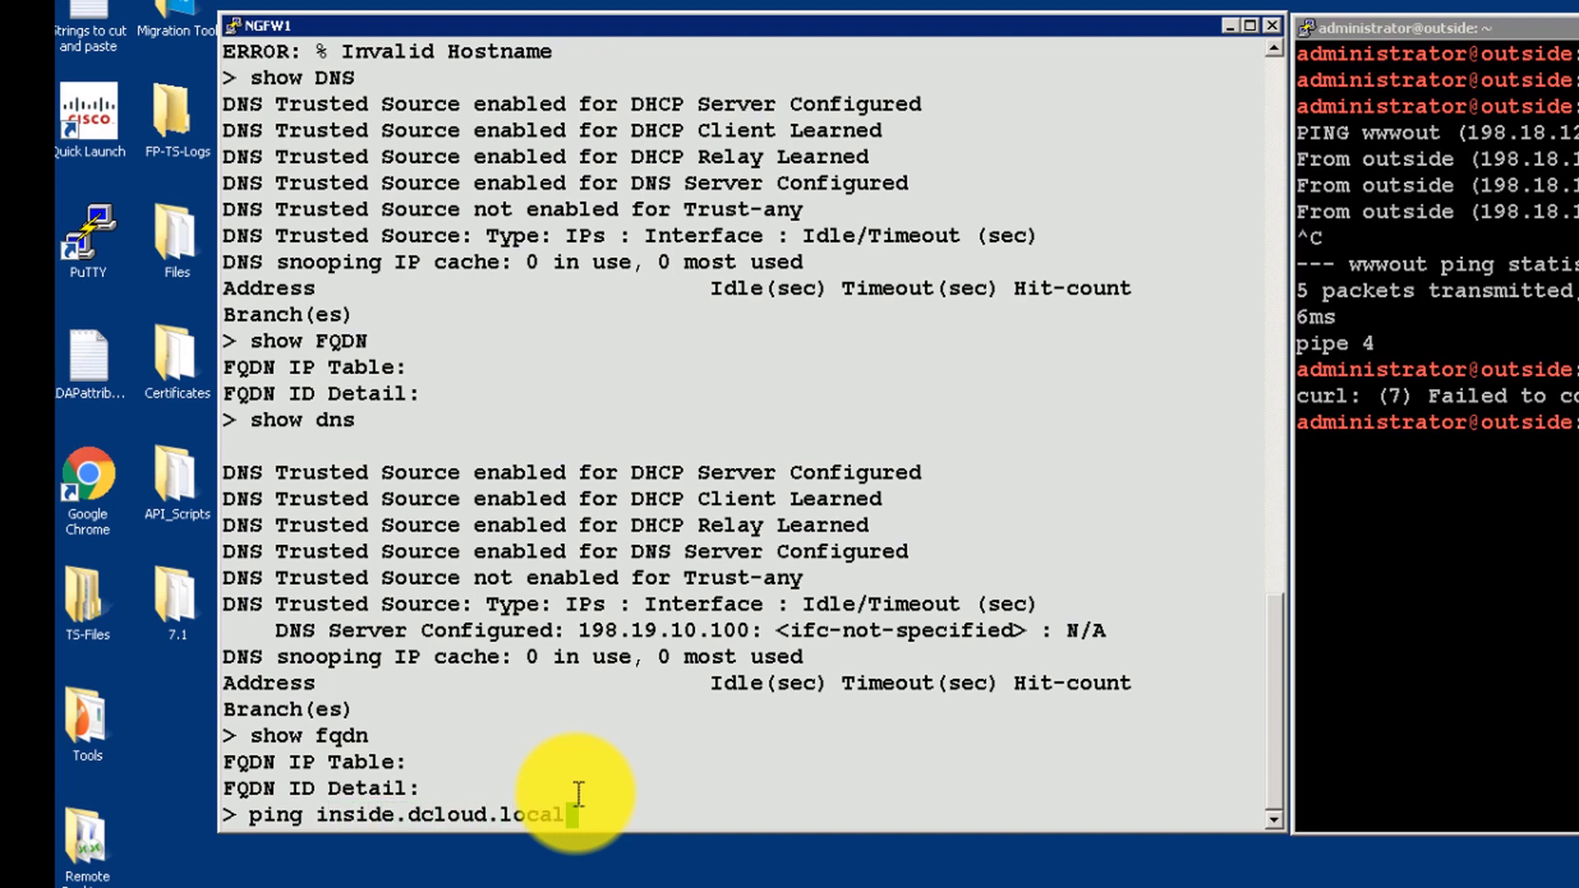
{"action": "key", "text": "Return"}
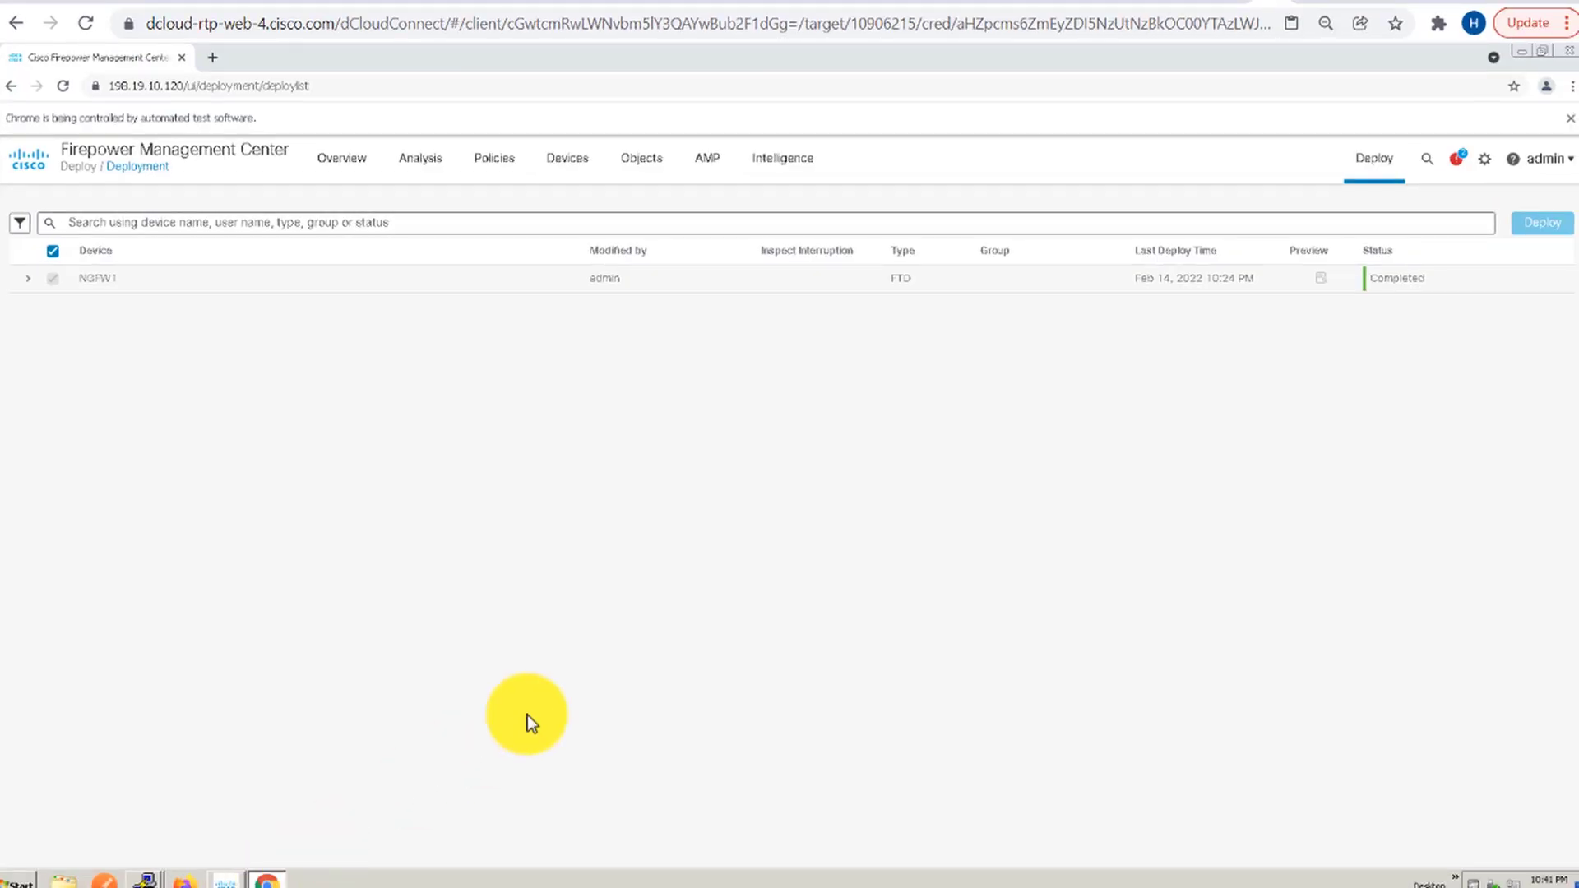
Start a new network object in object management and name it wwwindns
{"action": "mouse_move", "coordinate": [651, 176]}
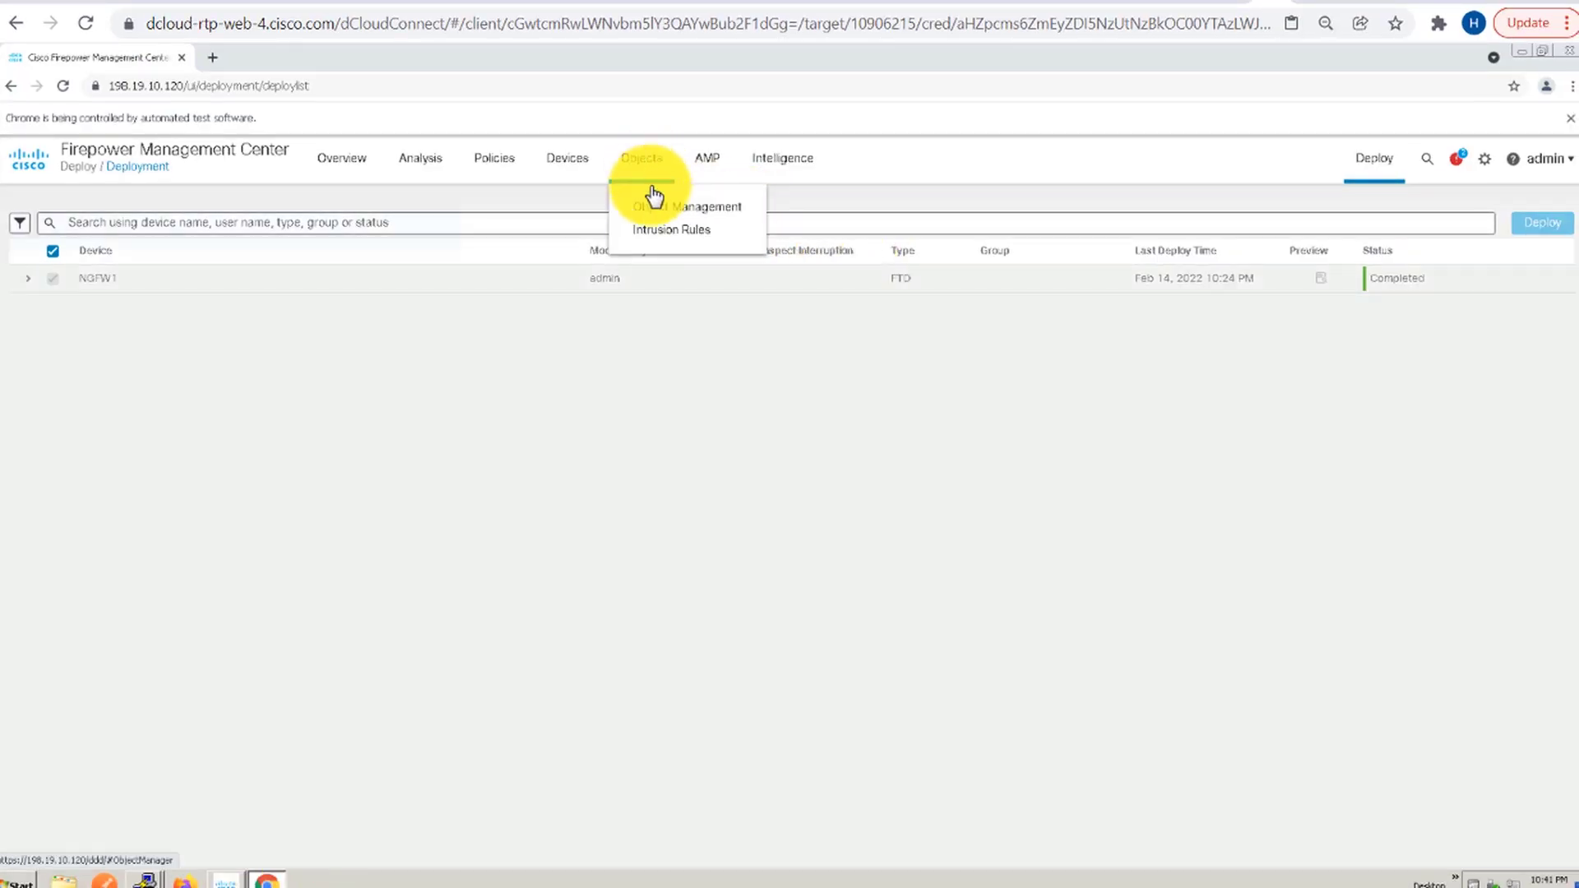
{"action": "left_click", "coordinate": [655, 210]}
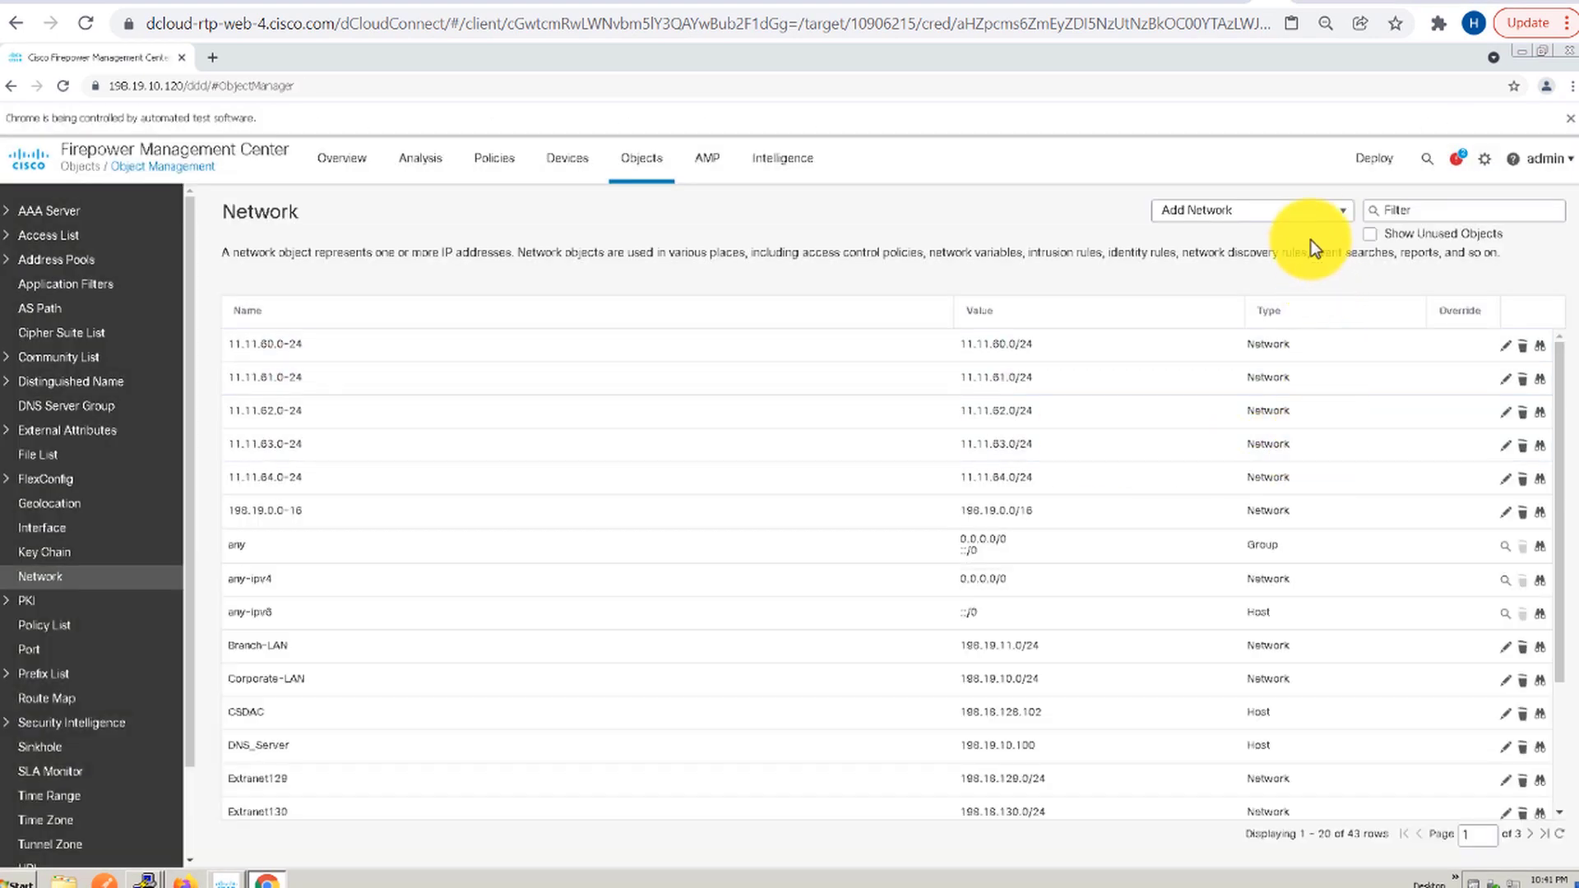
{"action": "left_click", "coordinate": [1334, 220]}
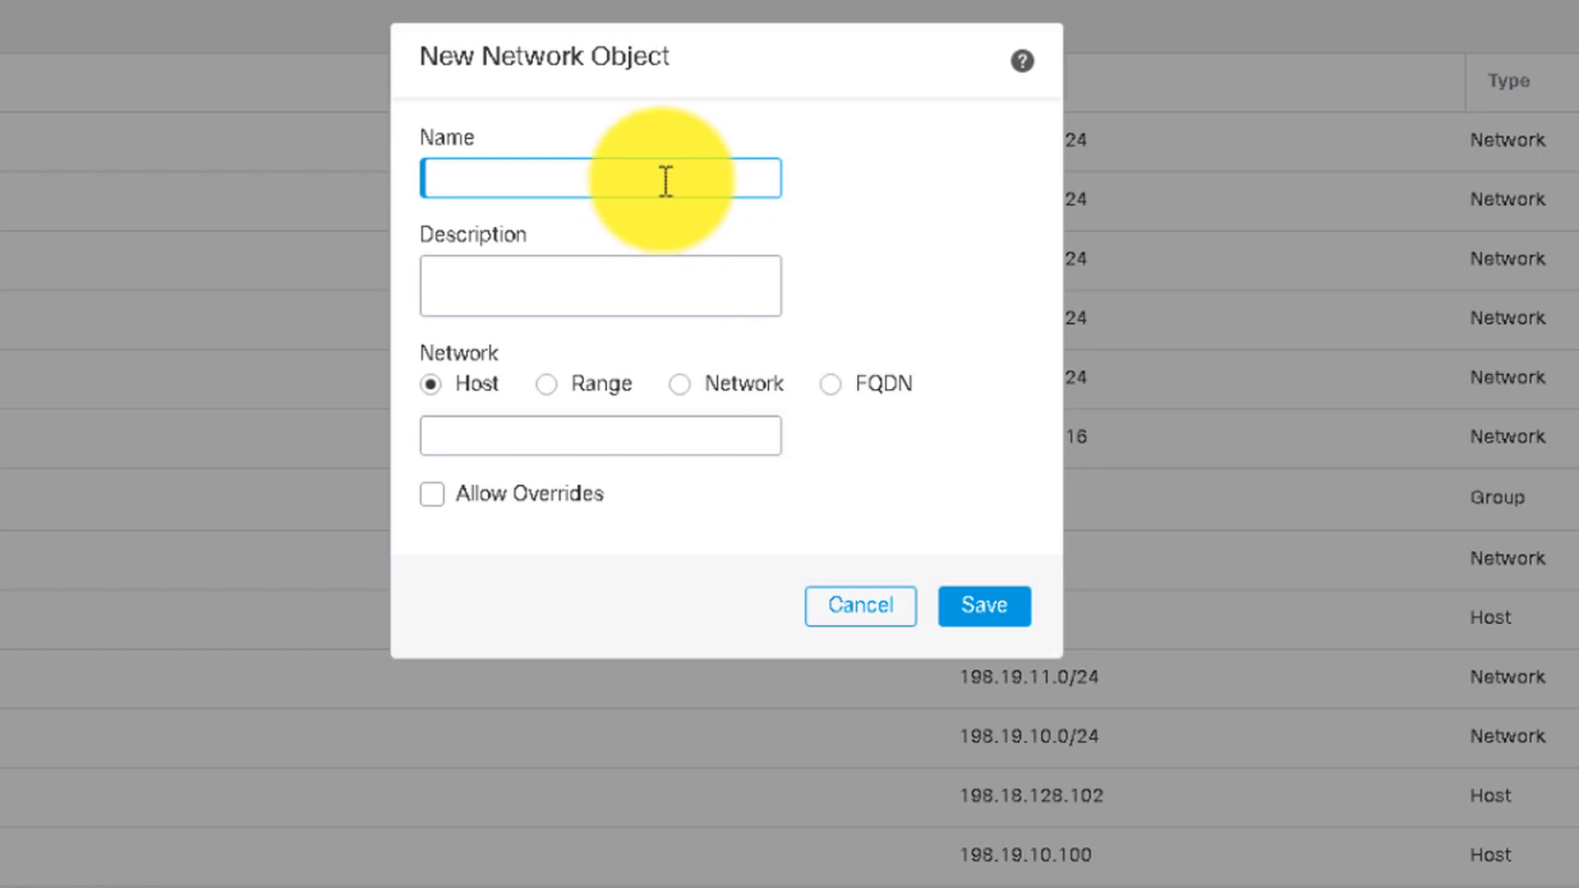
{"action": "type", "text": "wwwindns"}
{"action": "left_click", "coordinate": [576, 263]}
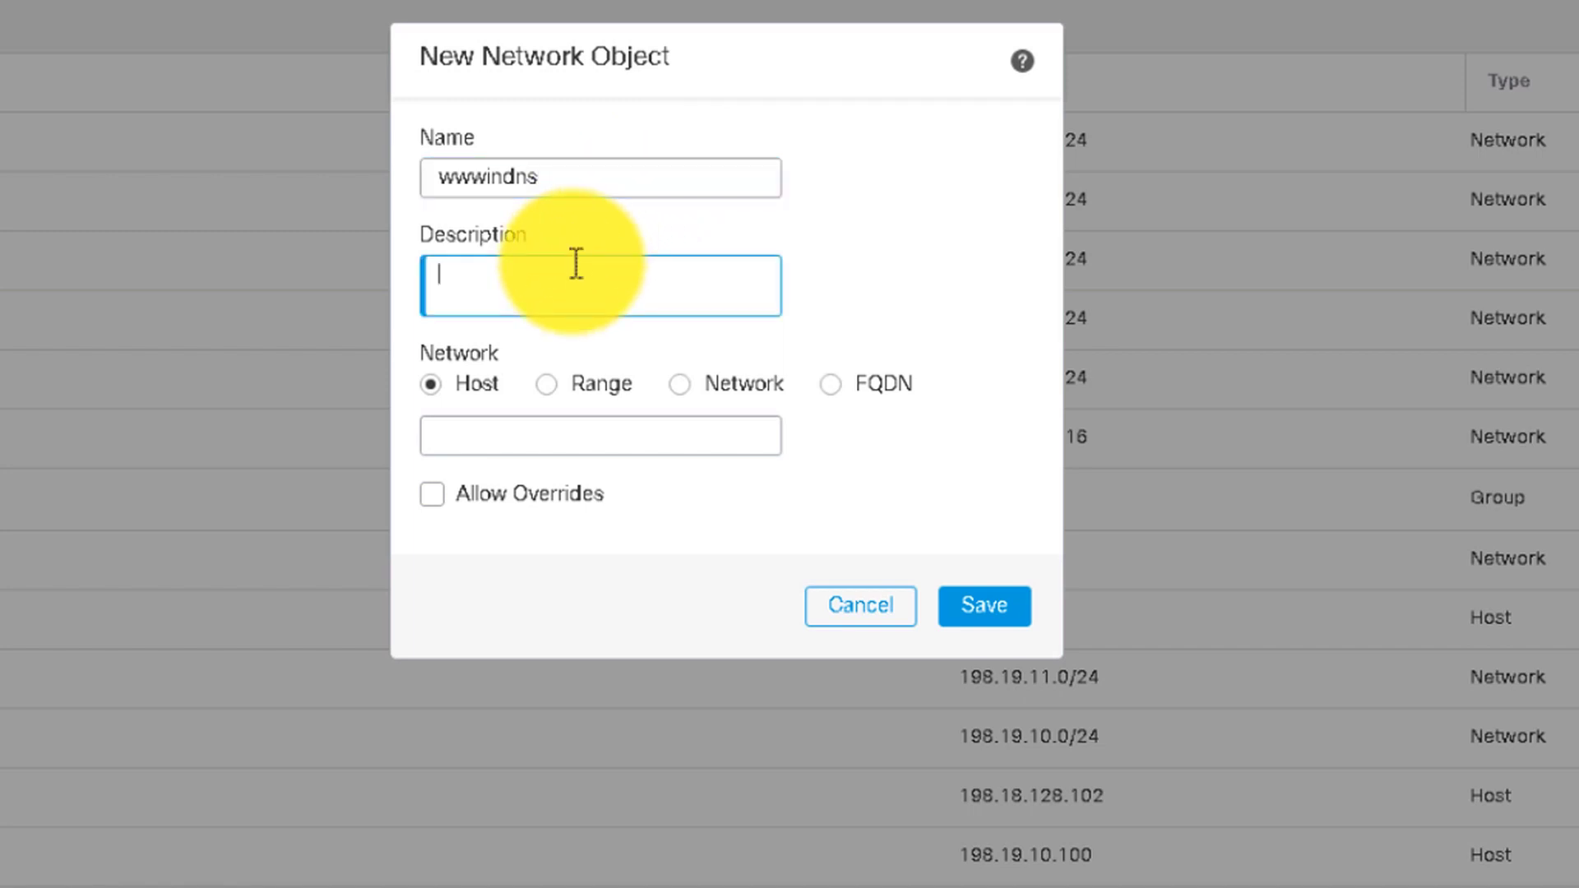
Define the wwwindns object as the FQDN inside.dcloud.local, save it and locate it in the network object list
{"action": "left_click", "coordinate": [830, 386]}
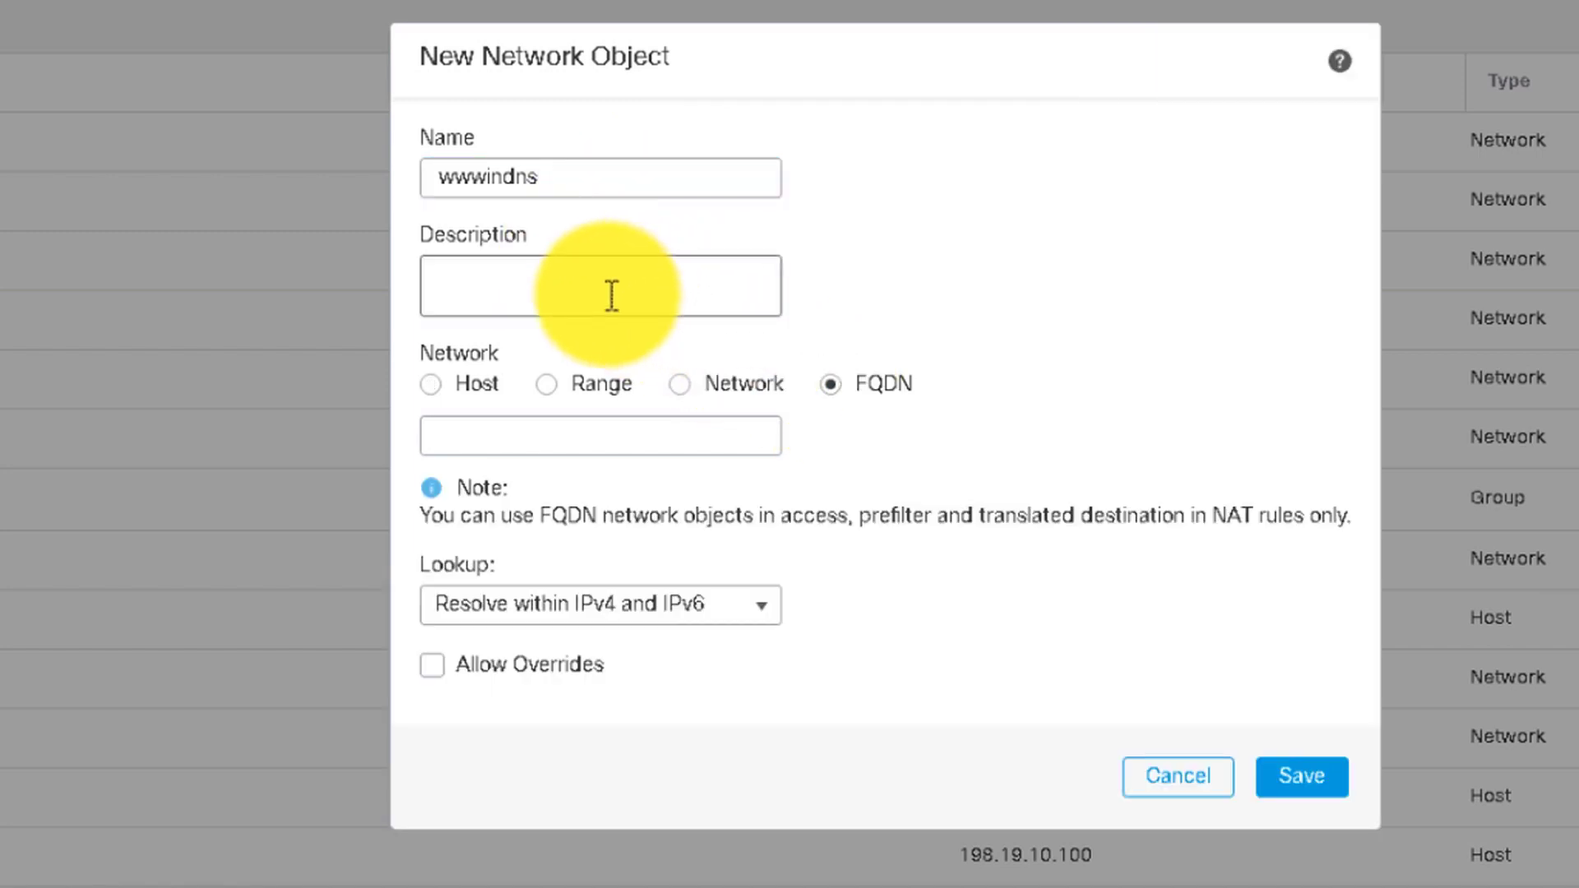
{"action": "left_click", "coordinate": [557, 426]}
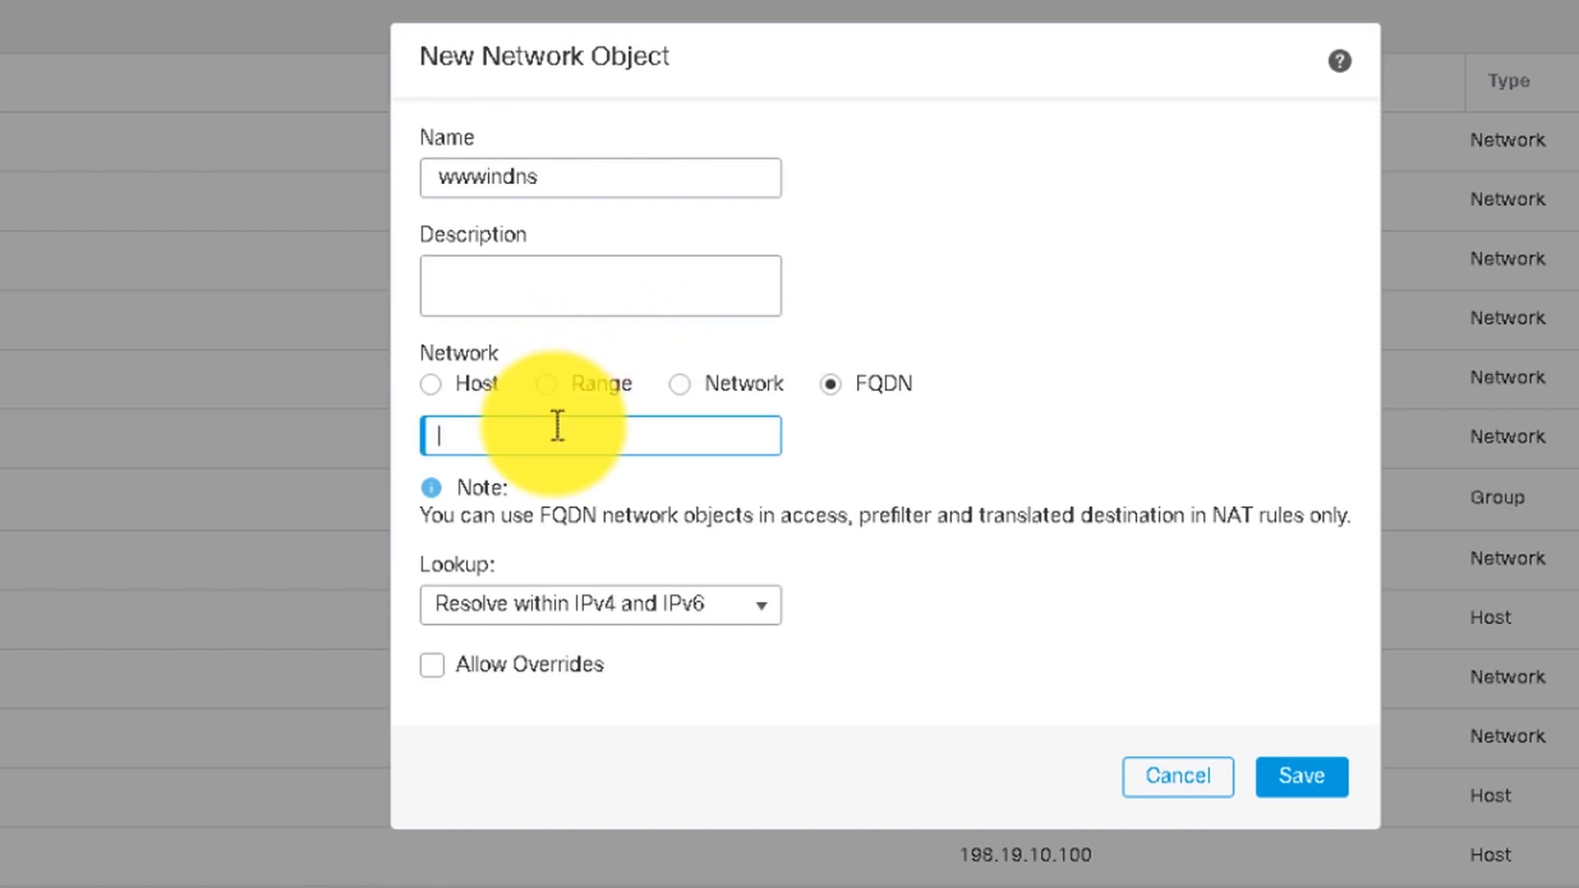
{"action": "type", "text": "inside.dcloud.local"}
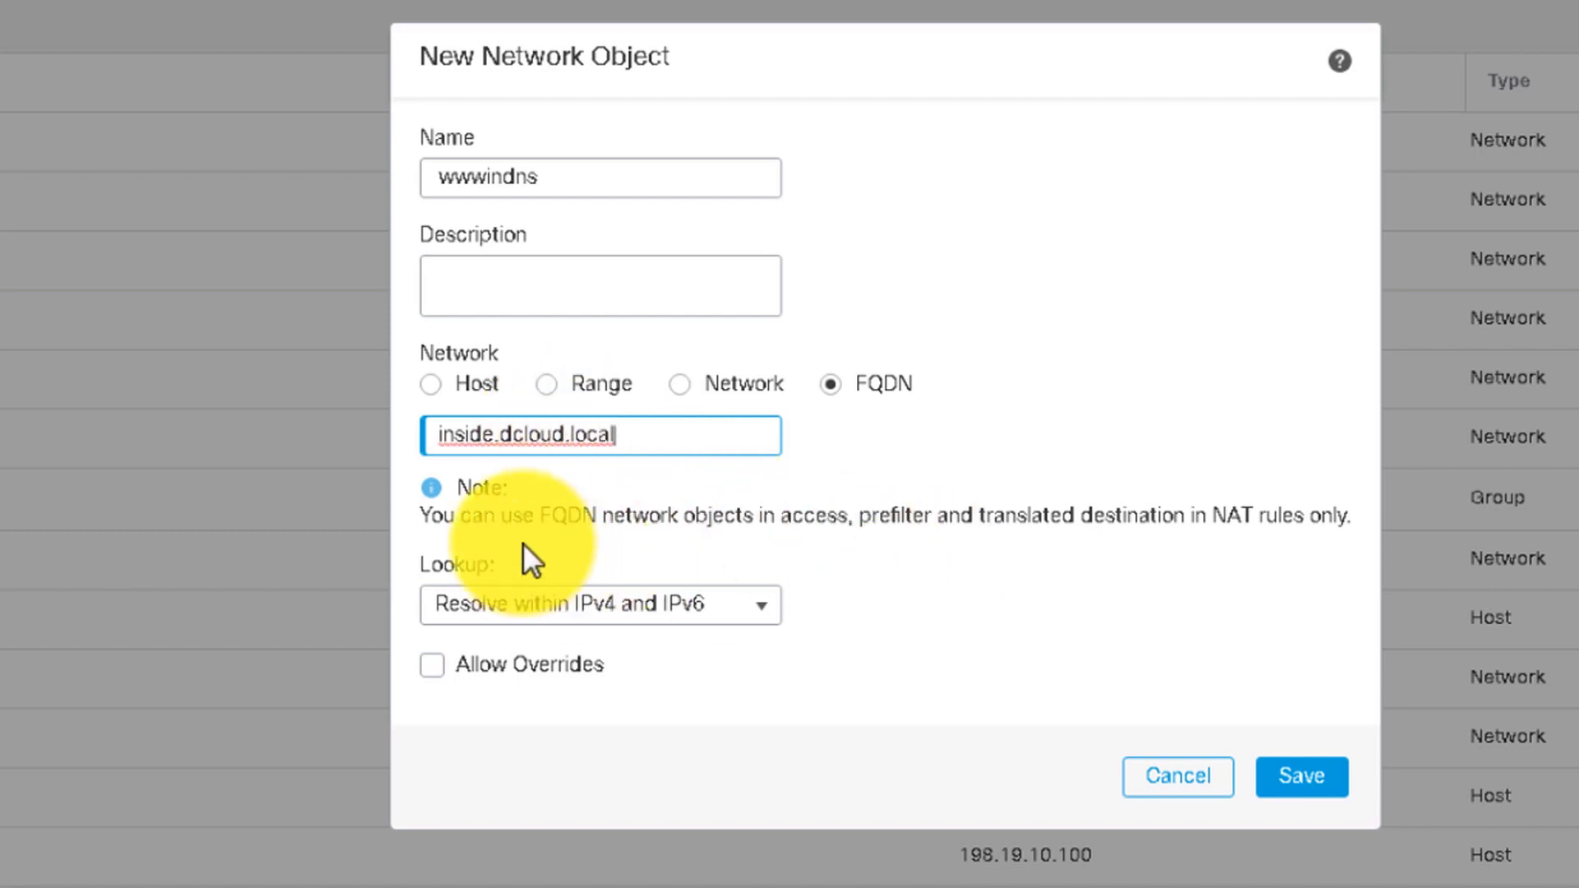
{"action": "left_click_drag", "start_coordinate": [422, 518], "coordinate": [1349, 500]}
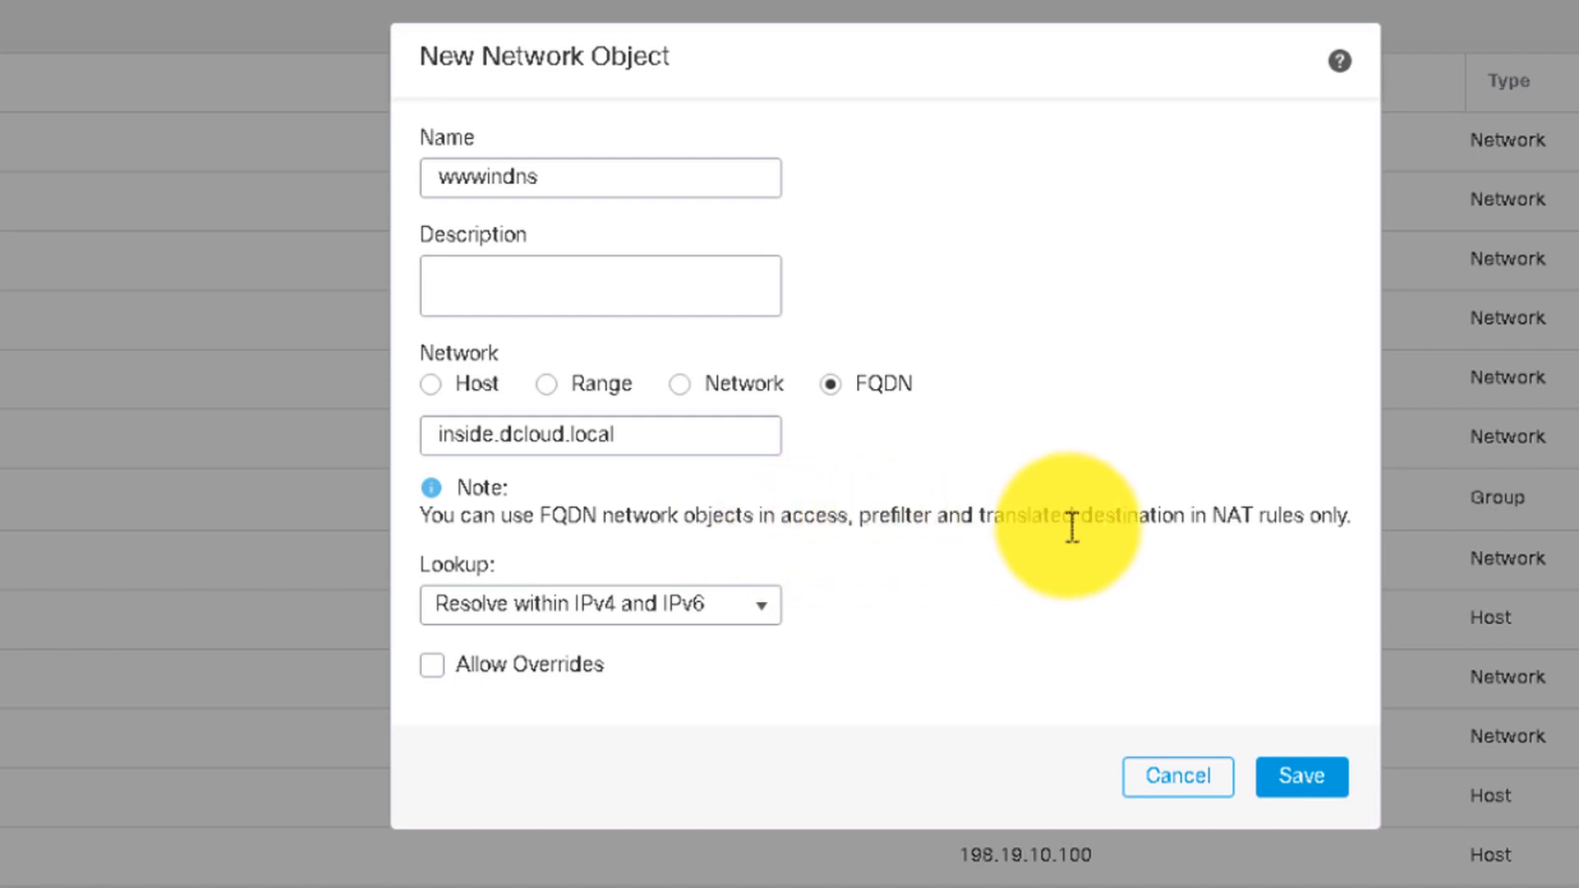
{"action": "left_click_drag", "start_coordinate": [981, 517], "coordinate": [1332, 515]}
{"action": "left_click", "coordinate": [1168, 527]}
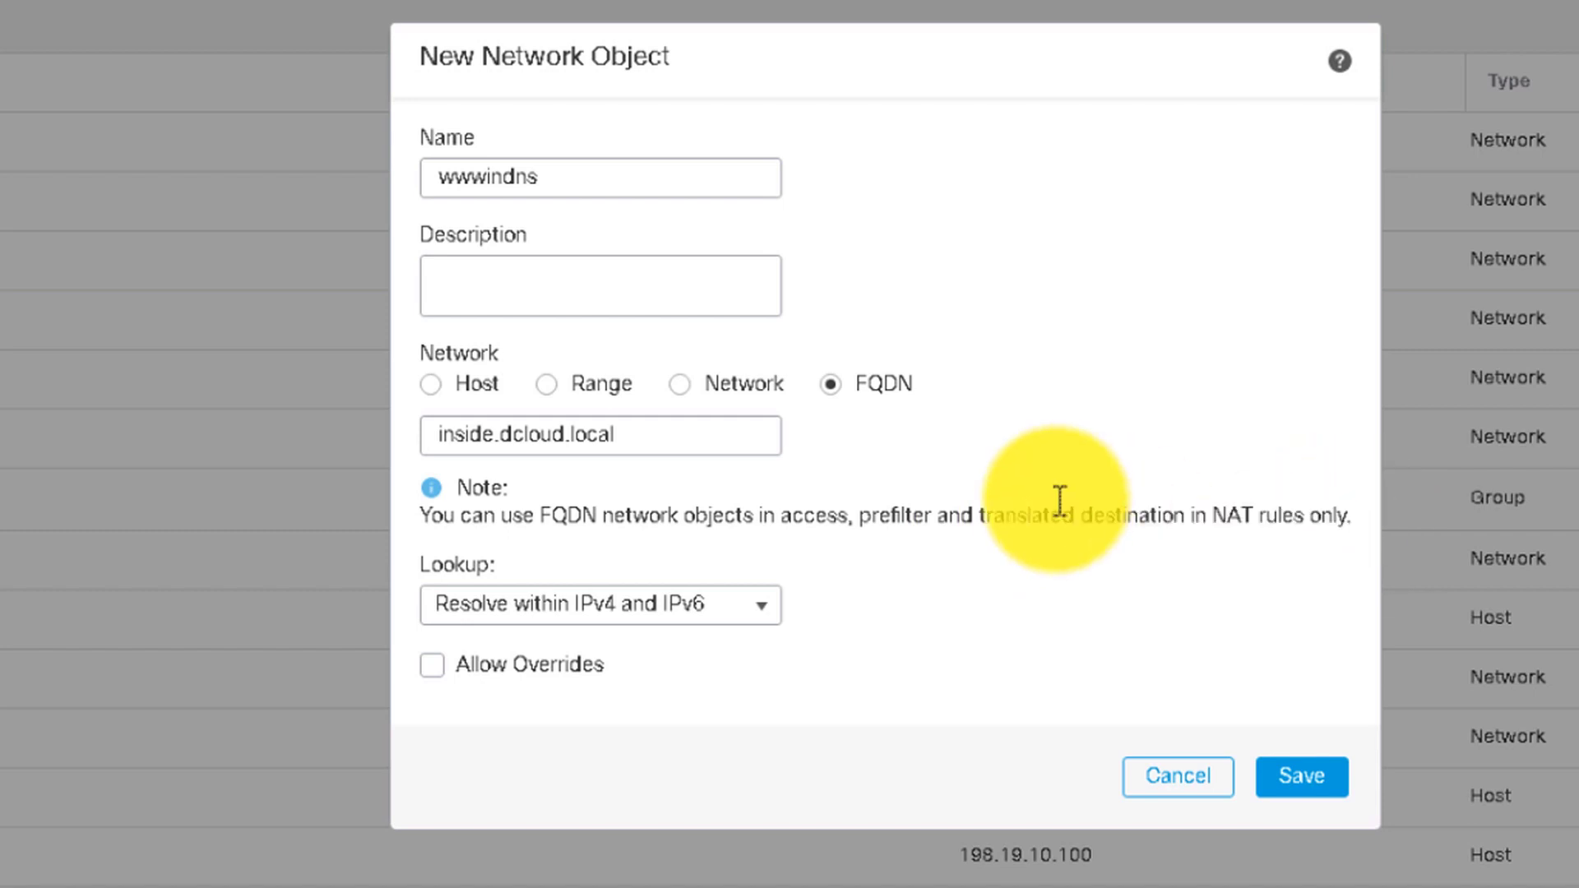
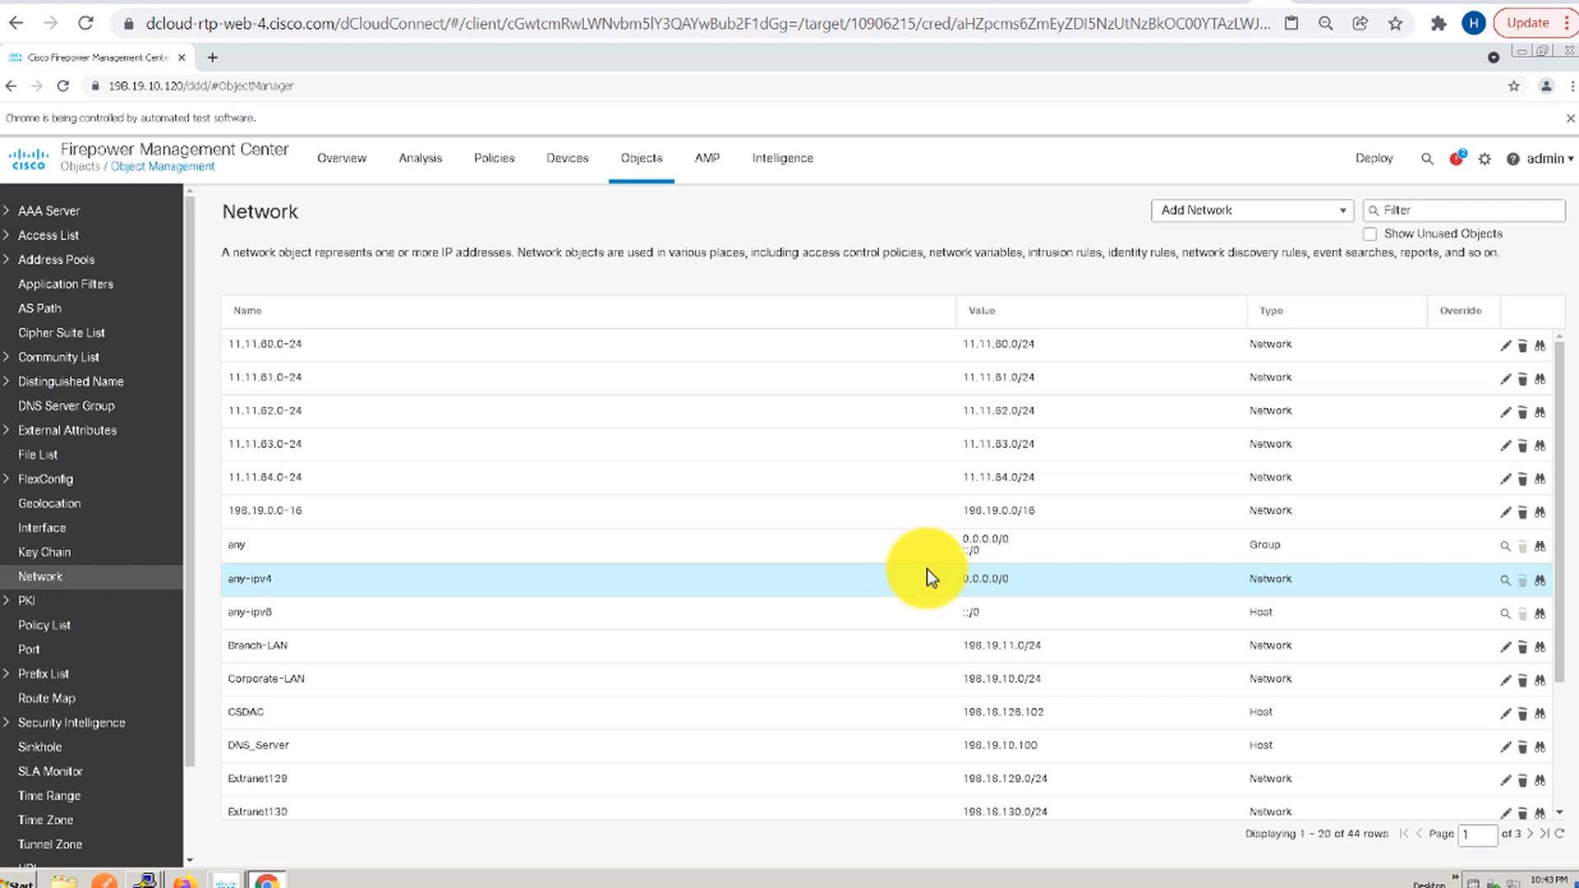
{"action": "left_click", "coordinate": [1528, 833]}
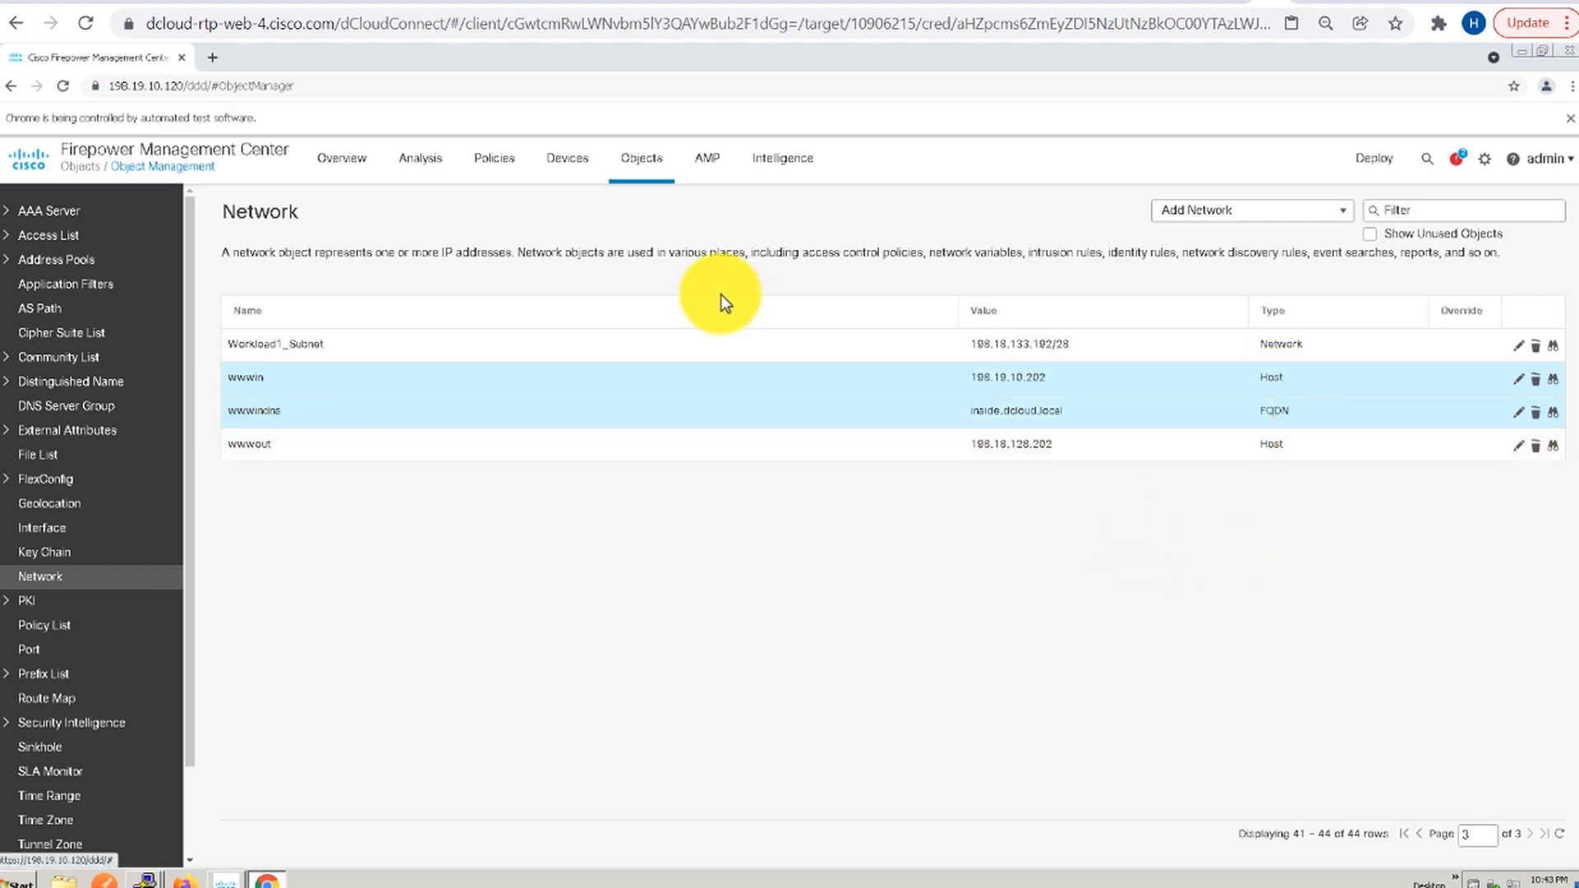
Add a static manual NAT rule to the Default NAT Policy with OutZone as source and InZone1 as destination interface object
{"action": "mouse_move", "coordinate": [562, 176]}
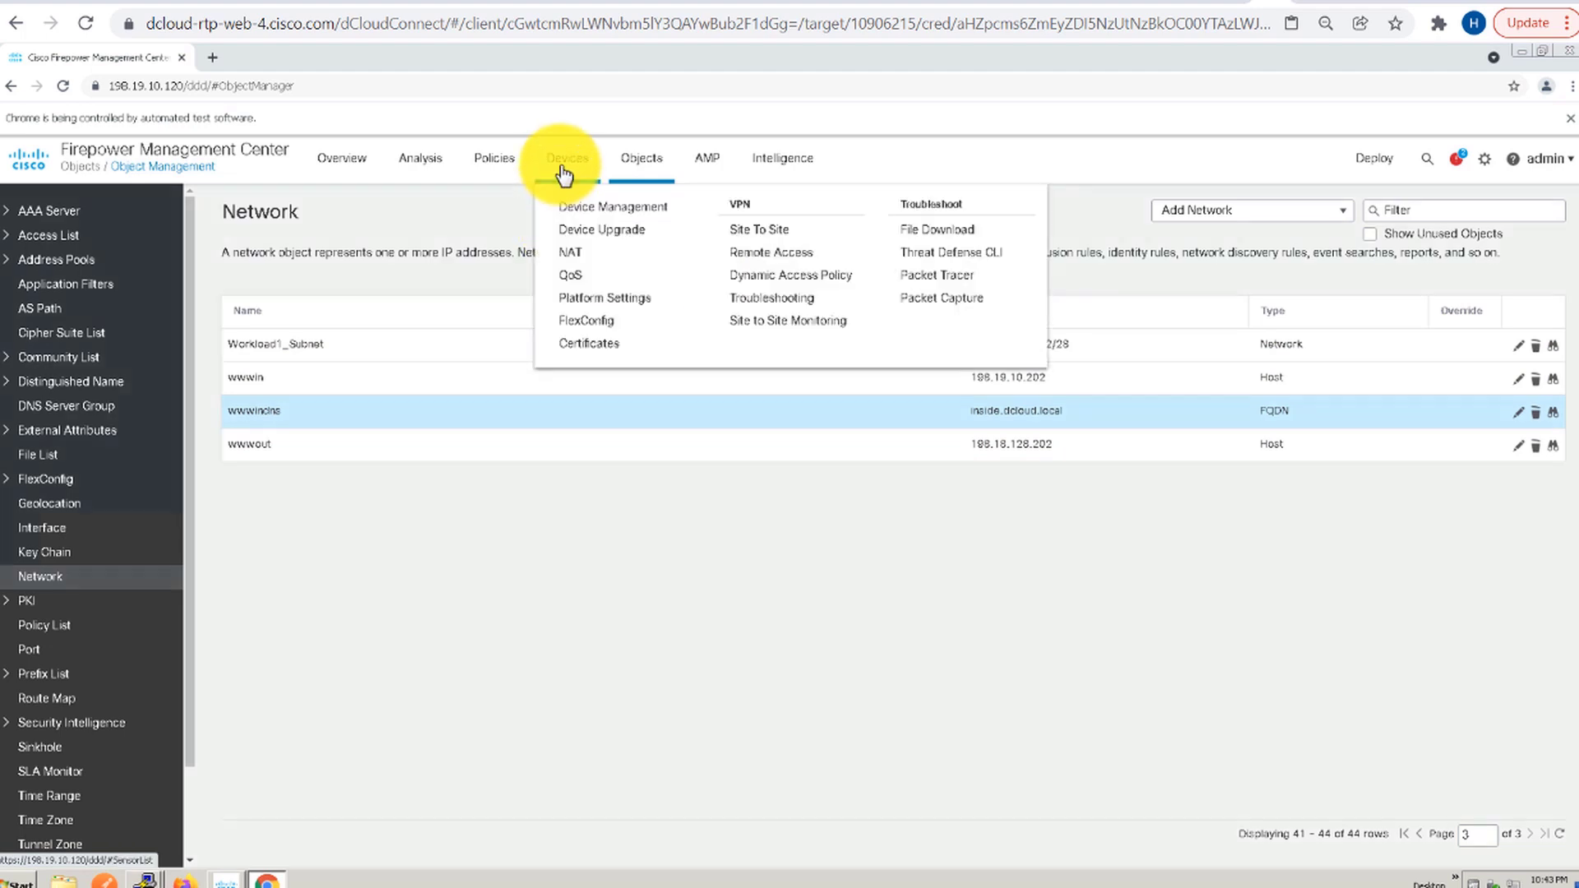
{"action": "left_click", "coordinate": [592, 263]}
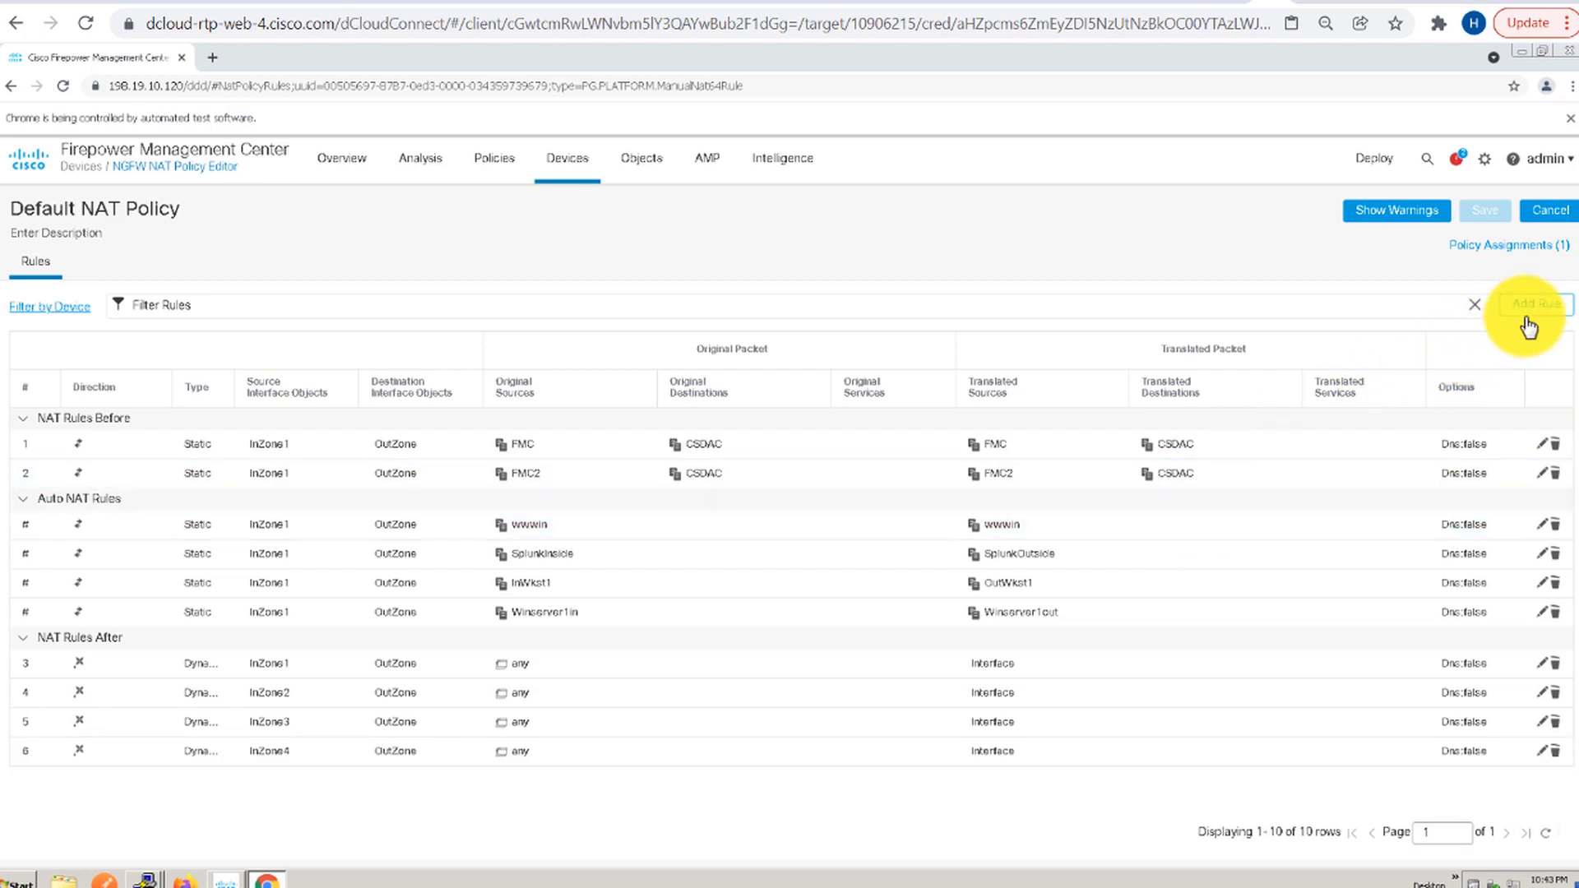
{"action": "left_click", "coordinate": [1532, 319]}
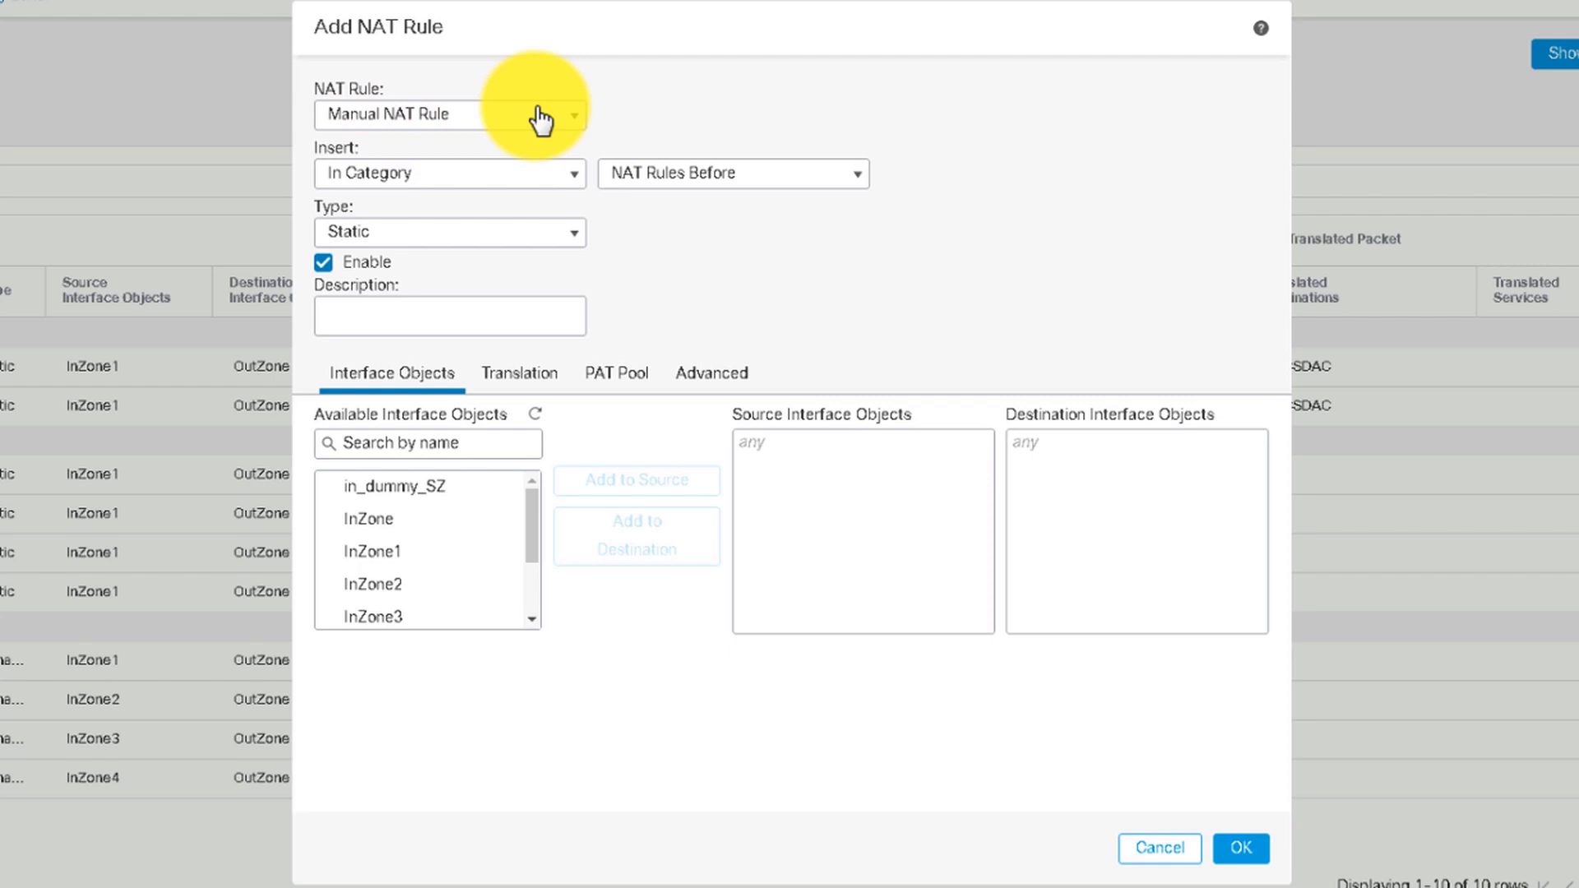
{"action": "left_click_drag", "start_coordinate": [536, 539], "coordinate": [535, 593]}
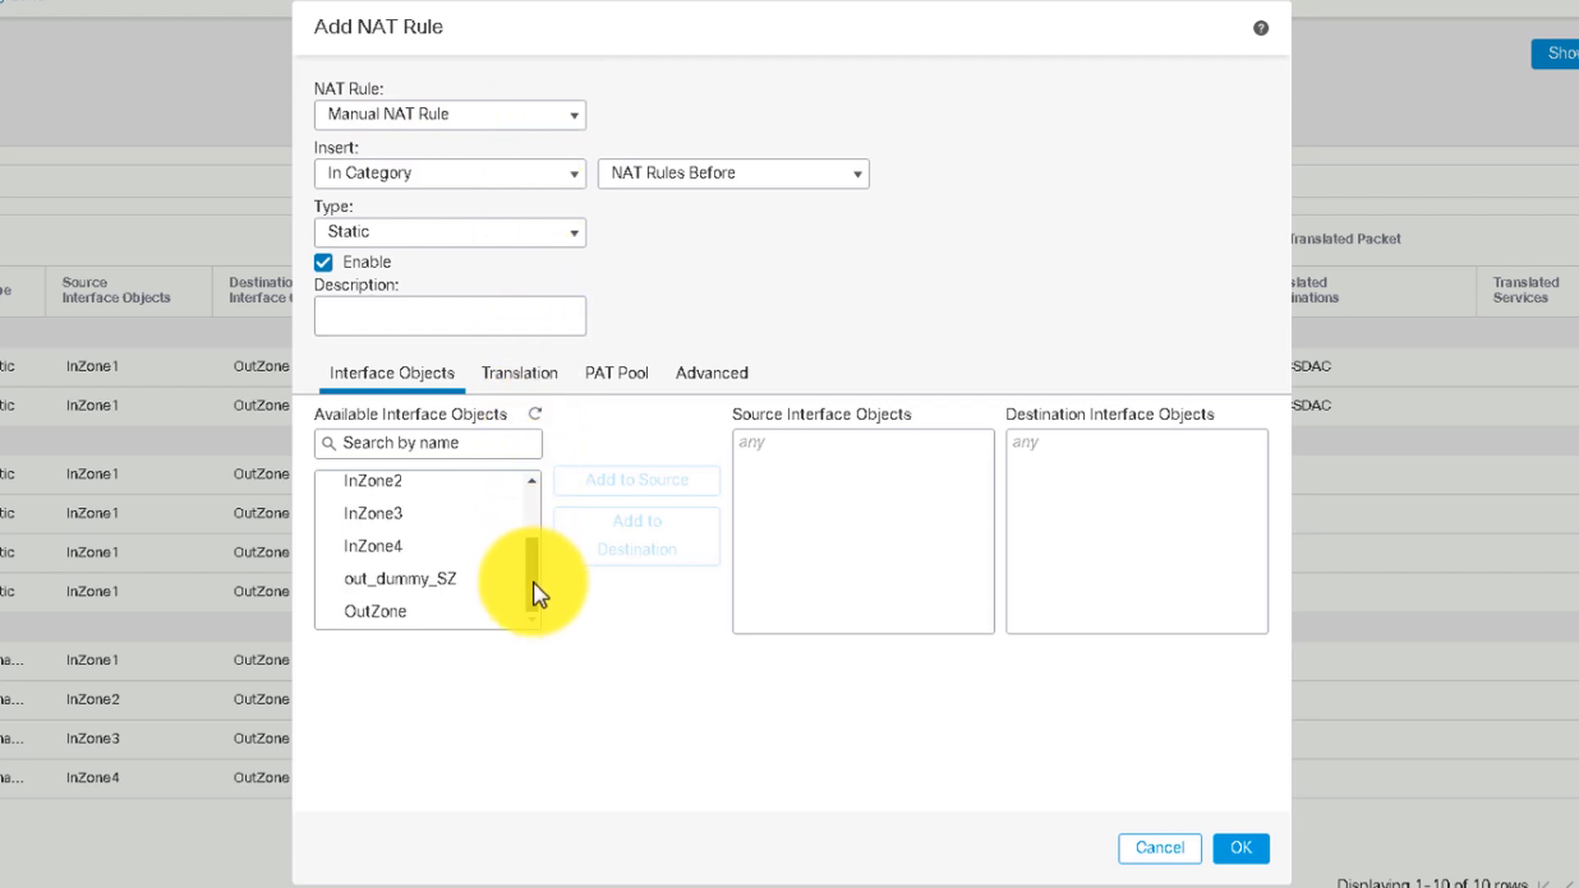
{"action": "left_click", "coordinate": [424, 612]}
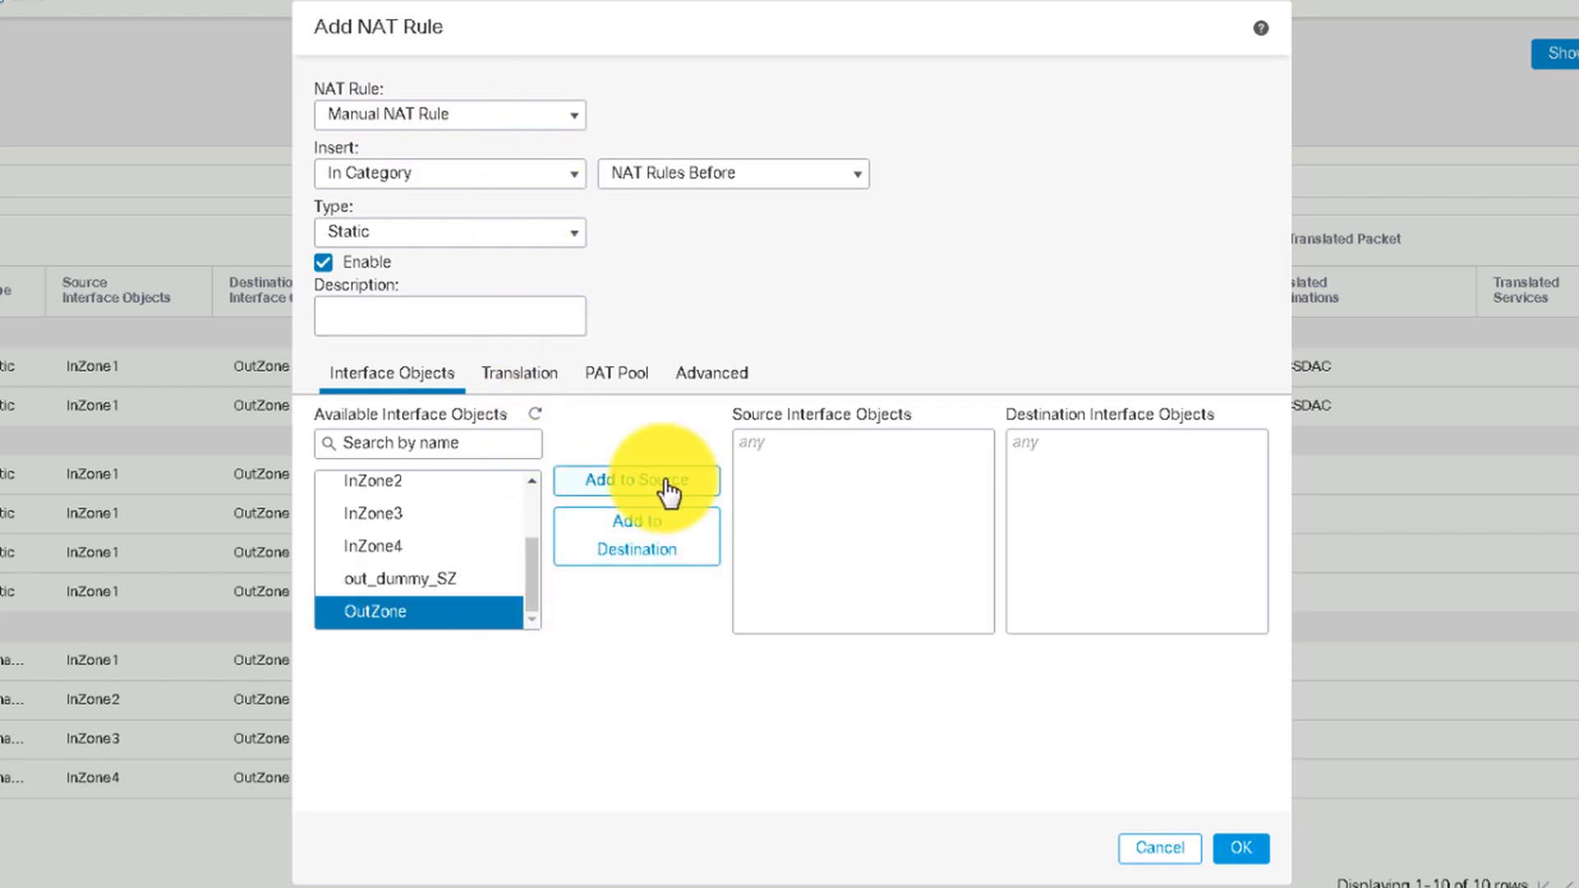
{"action": "left_click", "coordinate": [669, 485]}
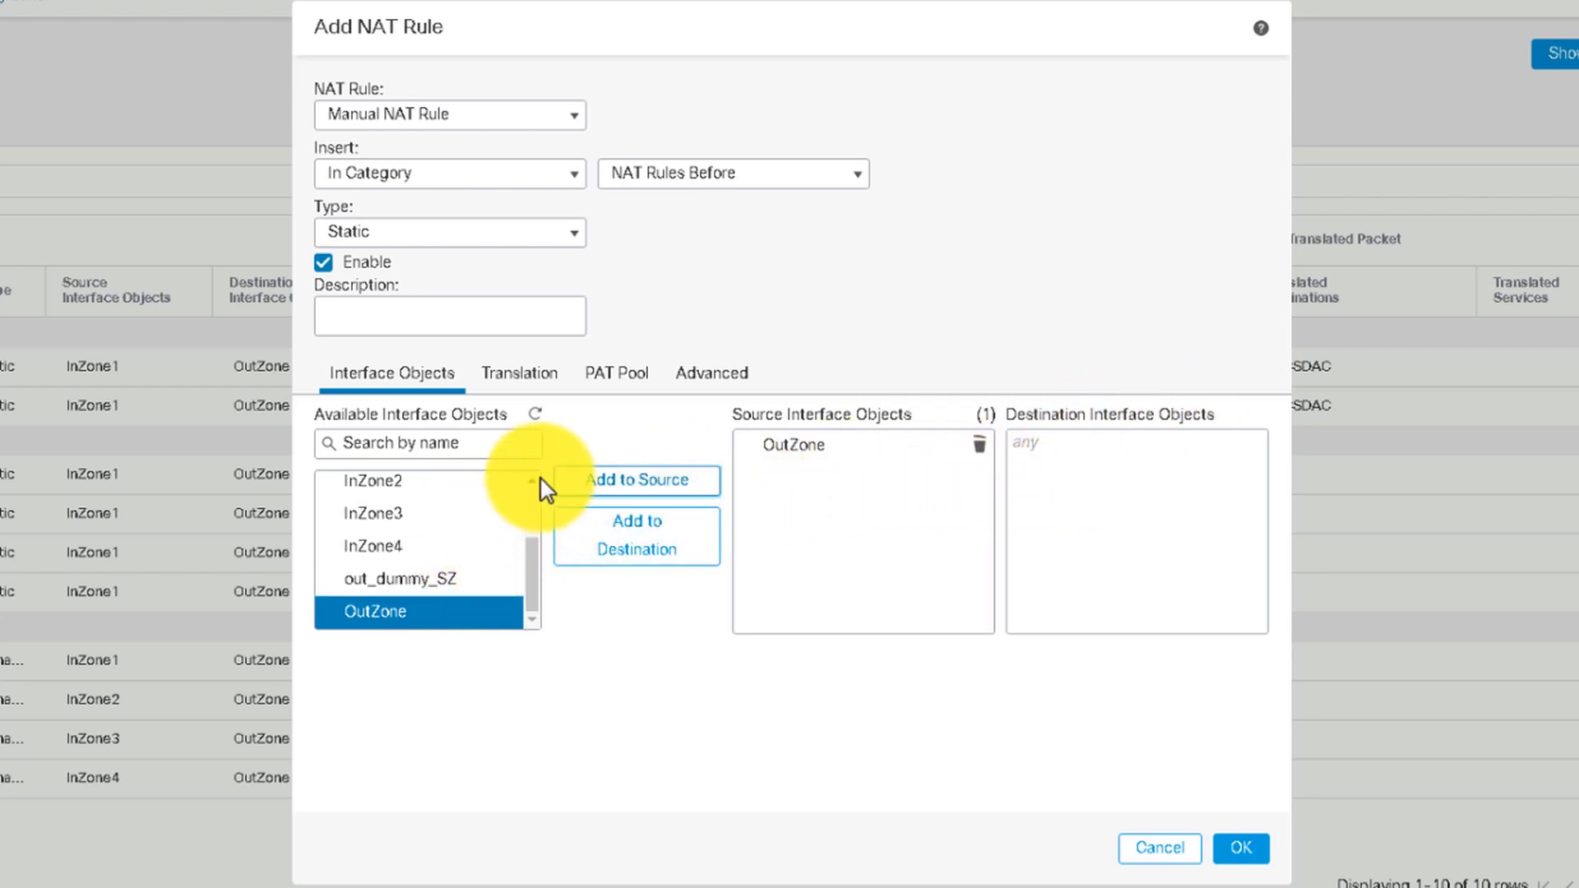
{"action": "scroll", "coordinate": [464, 526], "scroll_direction": "up", "scroll_amount": 3}
{"action": "left_click", "coordinate": [421, 539]}
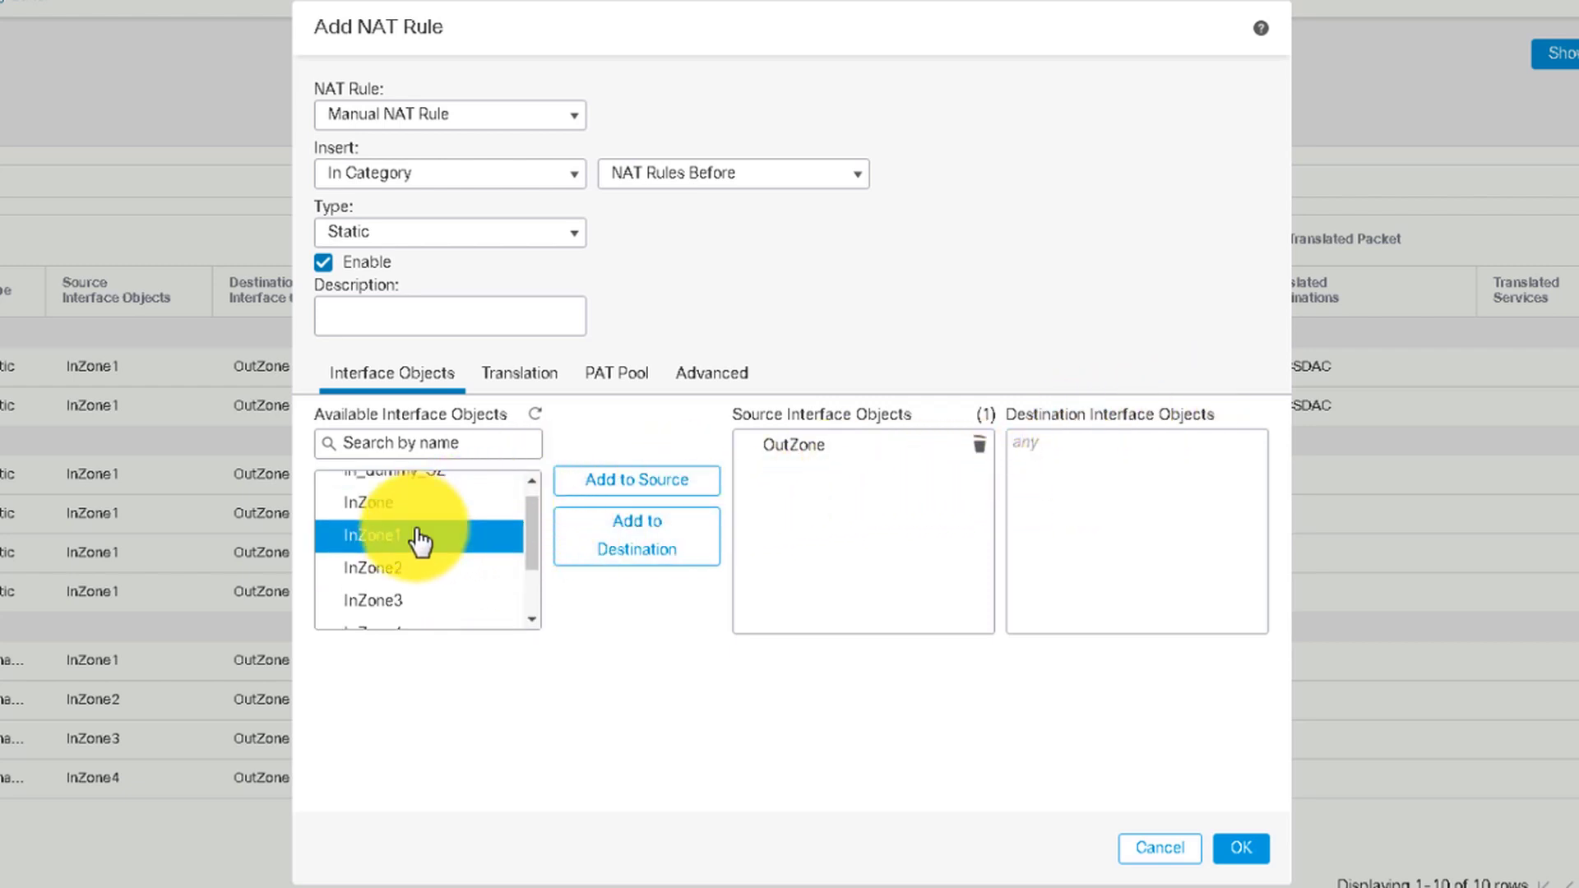
{"action": "left_click", "coordinate": [629, 536]}
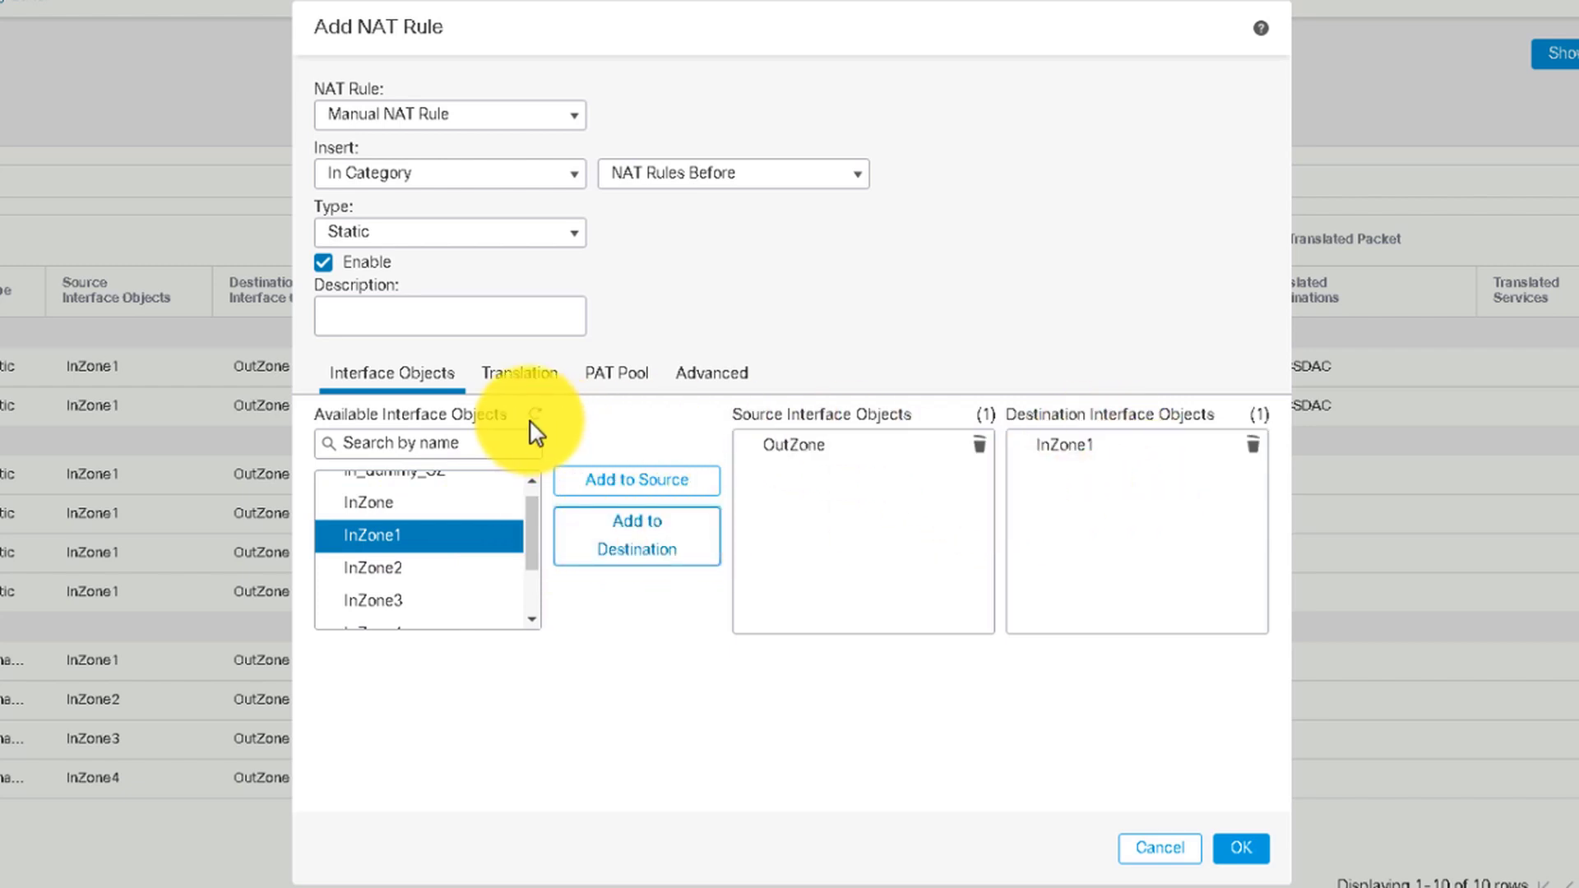
Set the NAT rule's original source to any and its original destination address to wwwout
{"action": "left_click", "coordinate": [522, 378]}
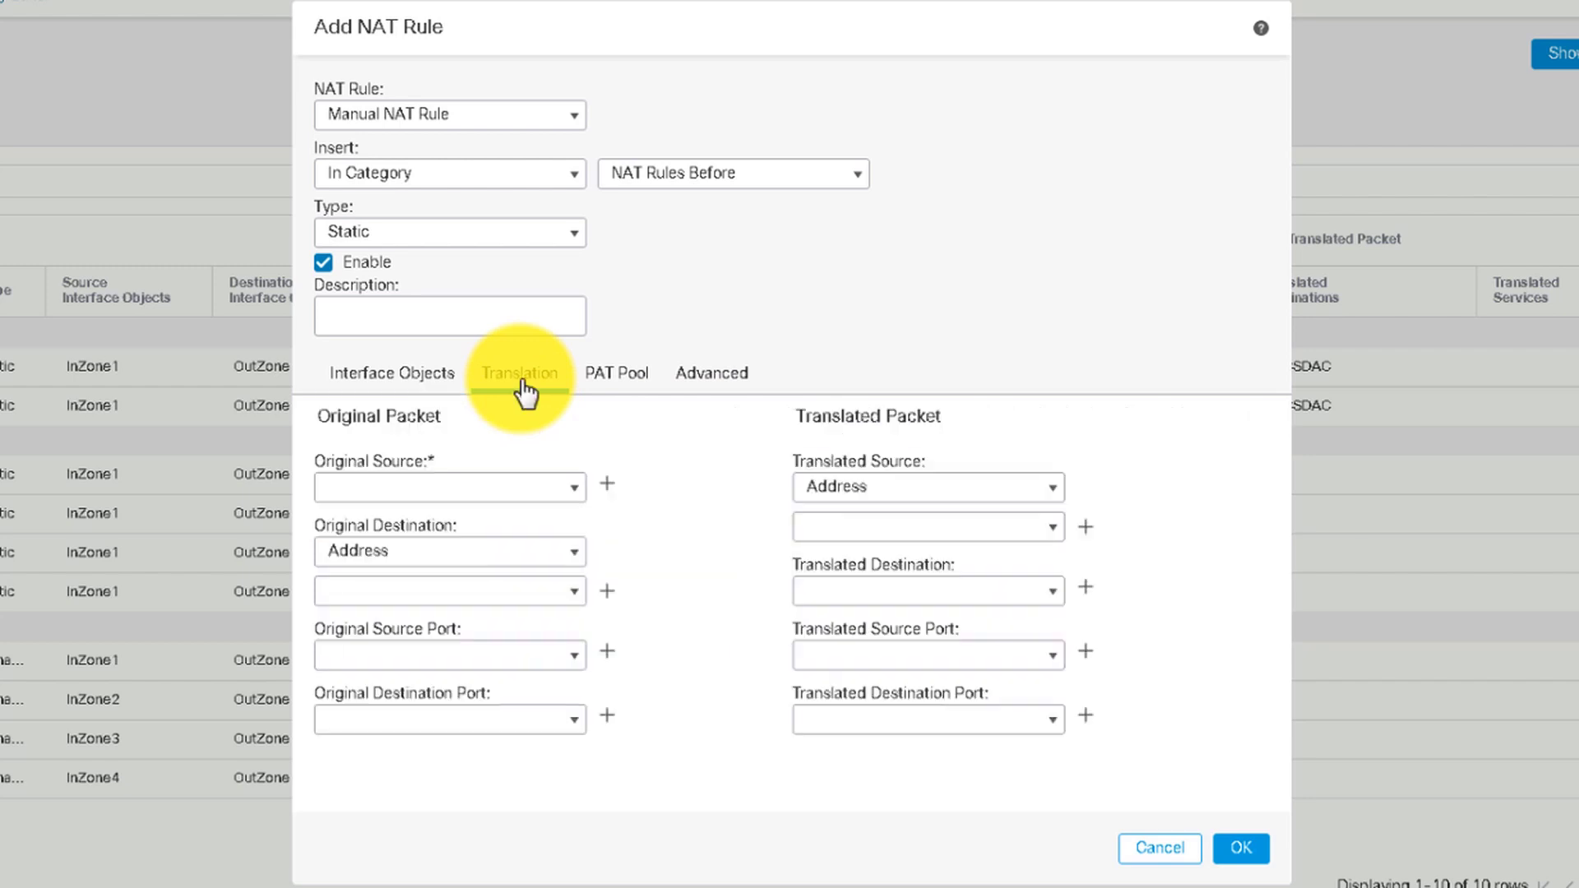
{"action": "left_click", "coordinate": [575, 489]}
{"action": "scroll", "coordinate": [574, 699], "scroll_direction": "down", "scroll_amount": 1}
{"action": "left_click", "coordinate": [481, 586]}
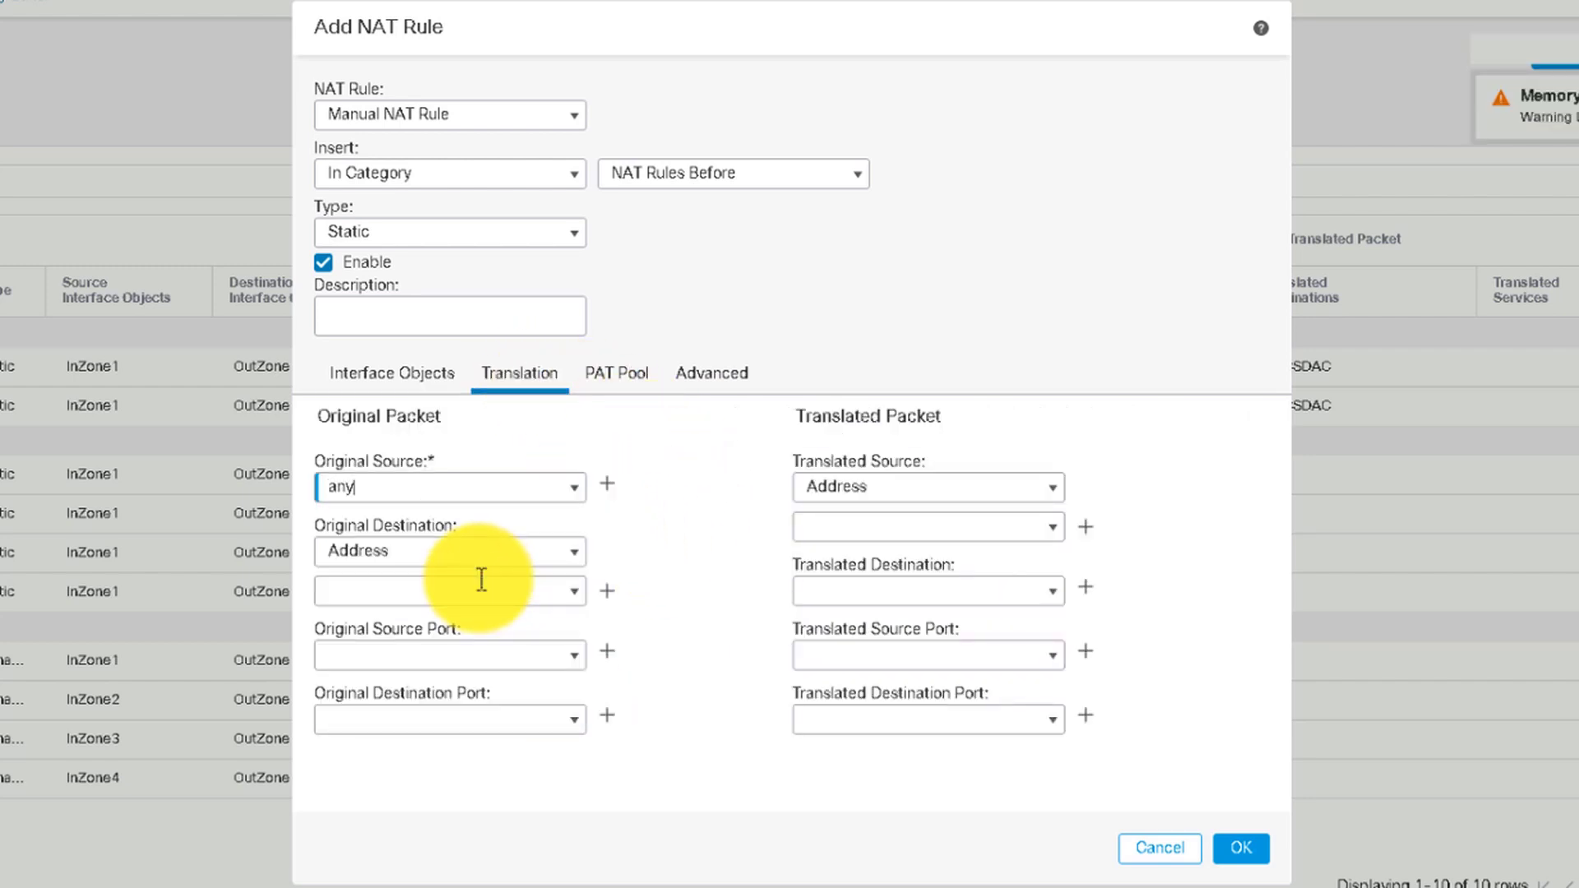
{"action": "left_click", "coordinate": [576, 490]}
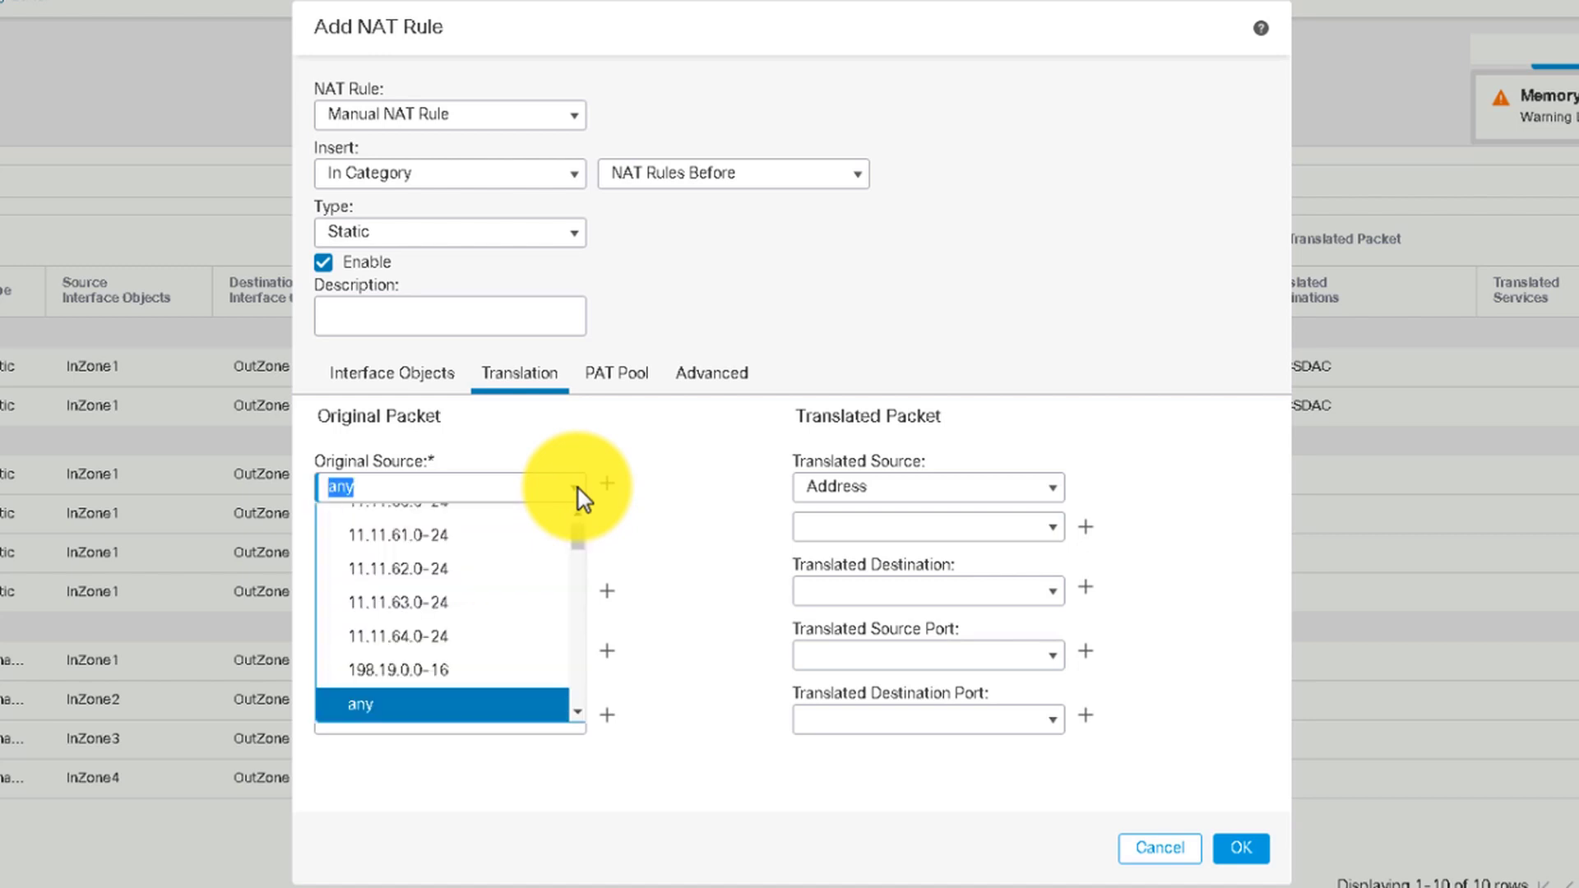
{"action": "left_click", "coordinate": [576, 491]}
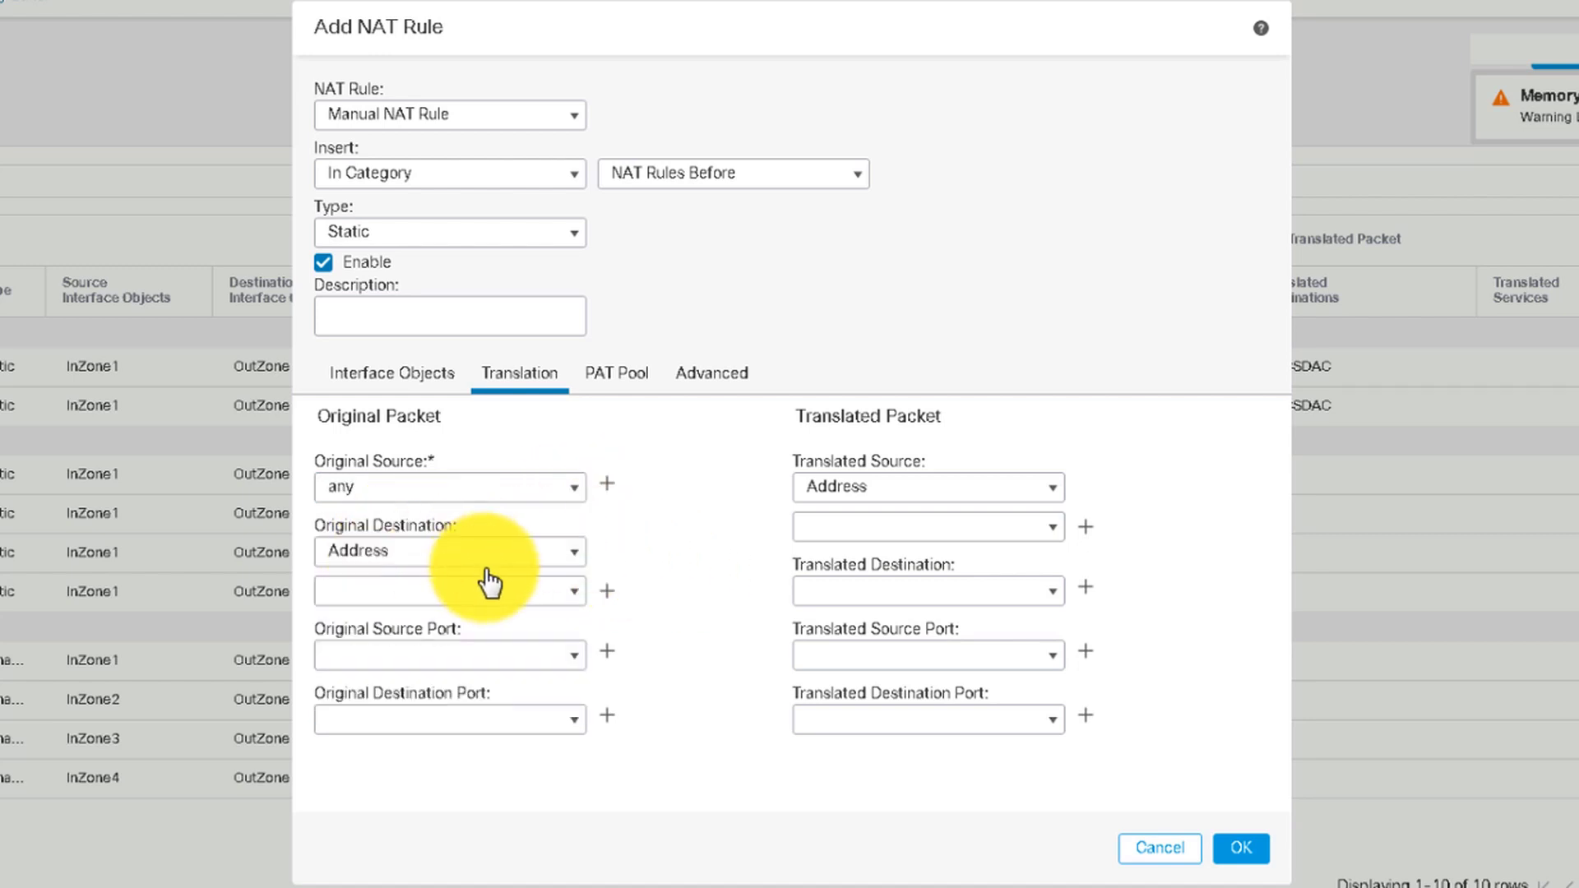
{"action": "left_click", "coordinate": [580, 600]}
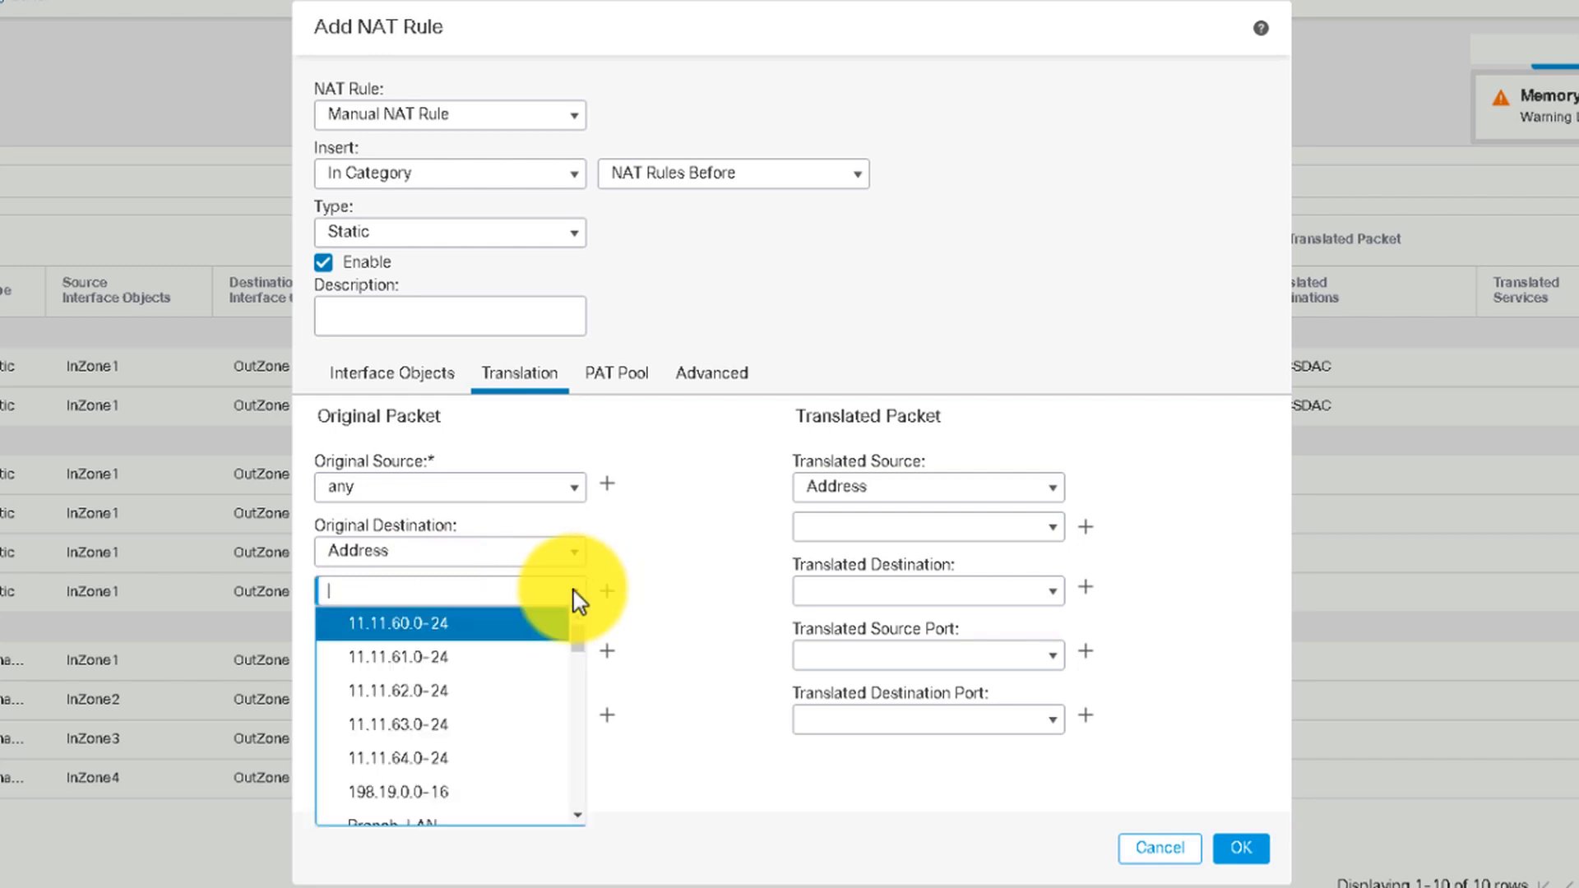
{"action": "scroll", "coordinate": [584, 773], "scroll_direction": "down", "scroll_amount": 5}
{"action": "scroll", "coordinate": [584, 790], "scroll_direction": "down", "scroll_amount": 10}
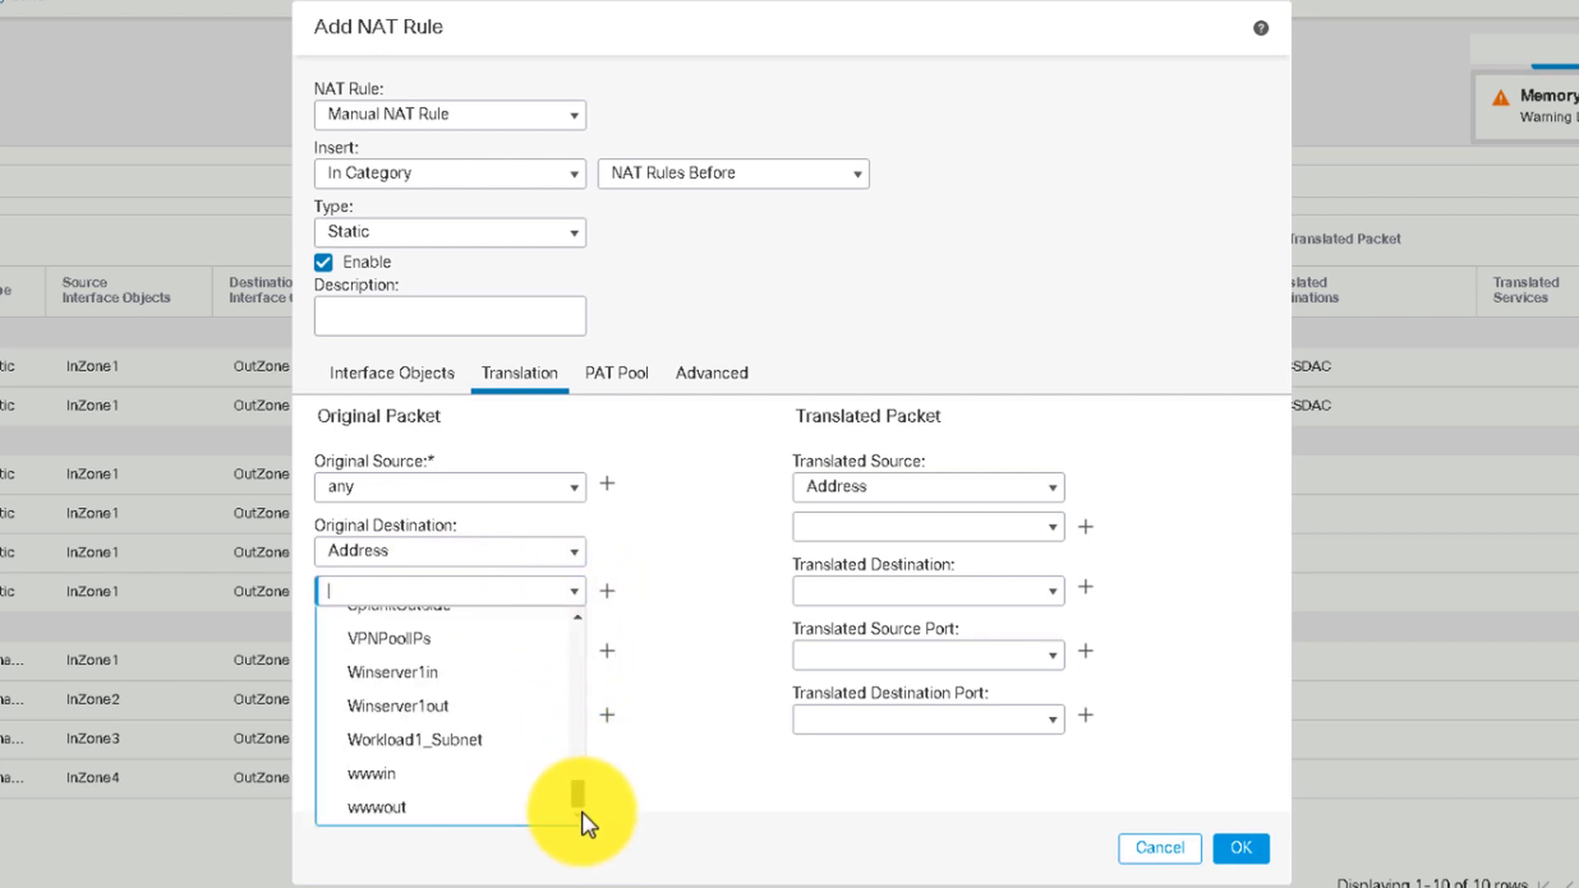
{"action": "left_click", "coordinate": [501, 808]}
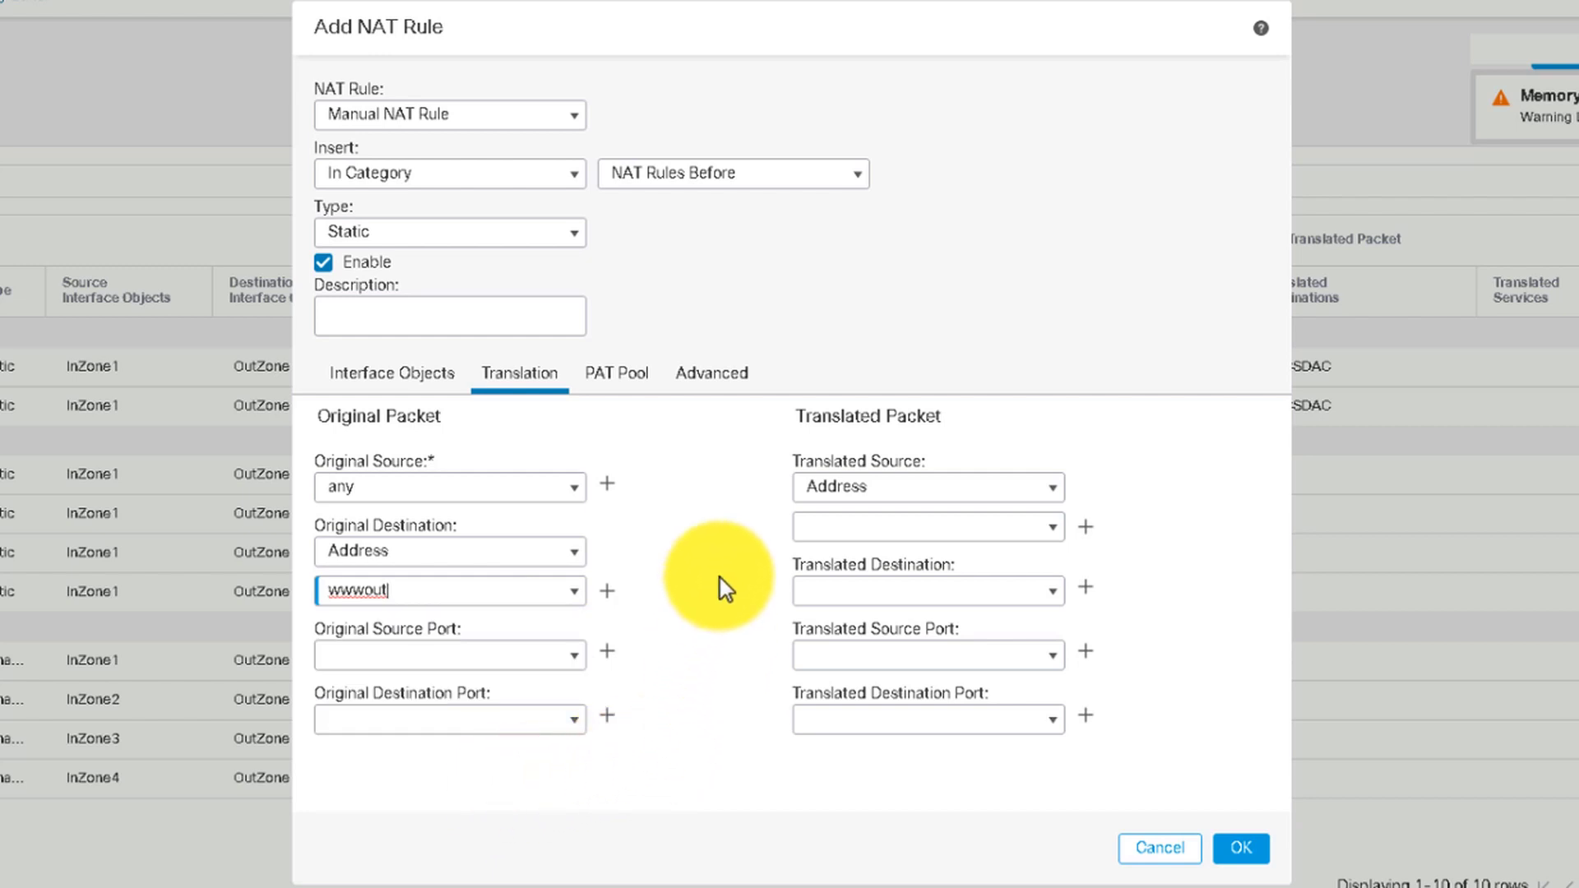
Set the translated source to Destination Interface IP and translated destination to wwwindns, then save the NAT rule and policy
{"action": "left_click", "coordinate": [1048, 494]}
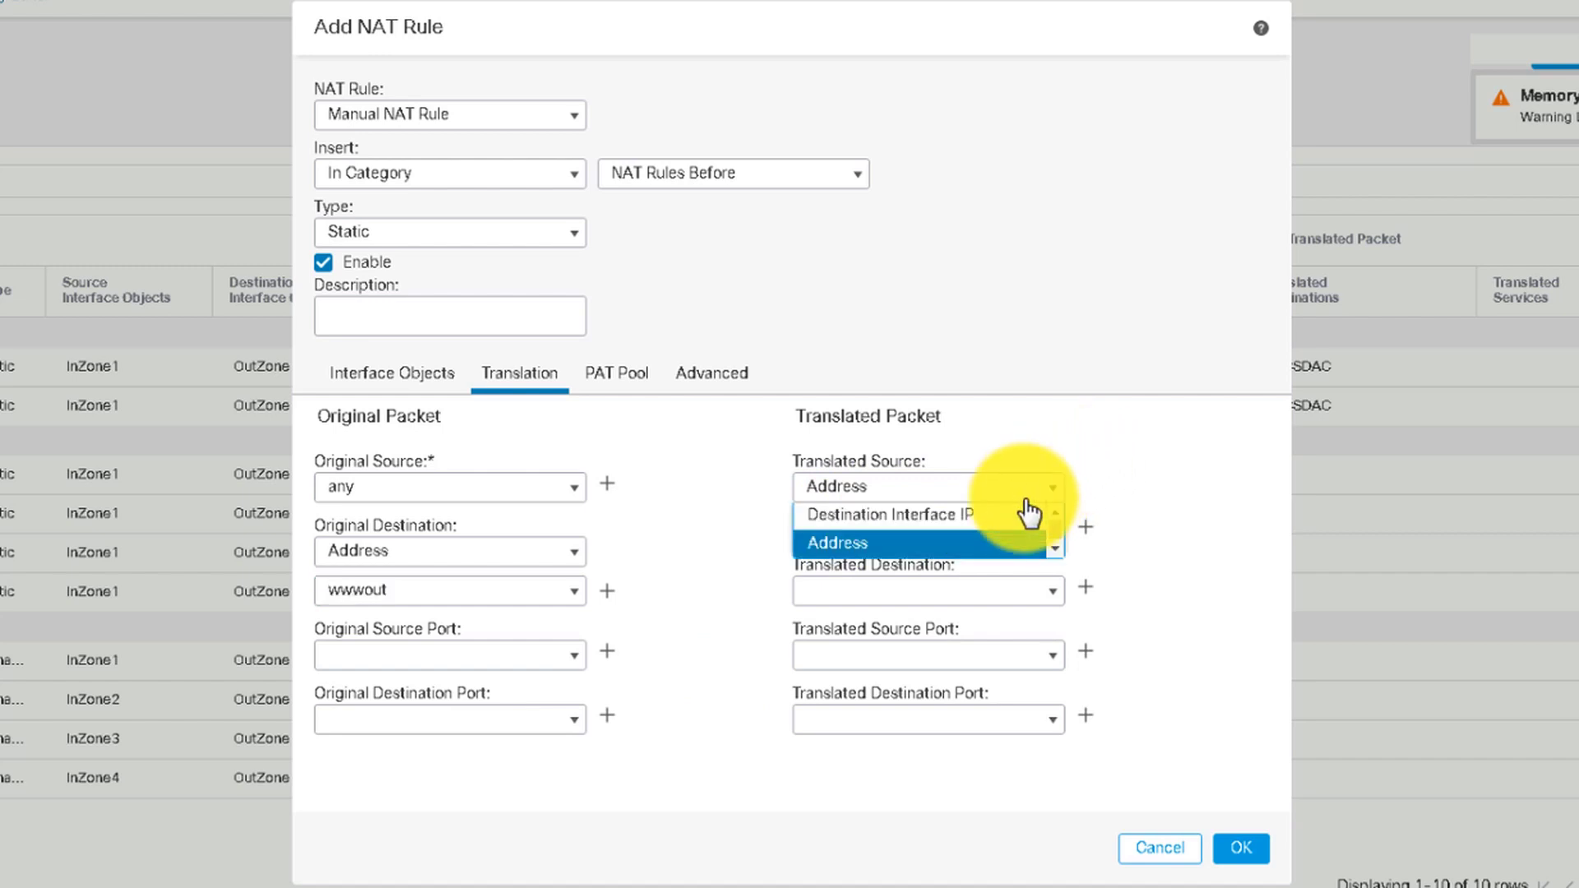
{"action": "left_click", "coordinate": [986, 527]}
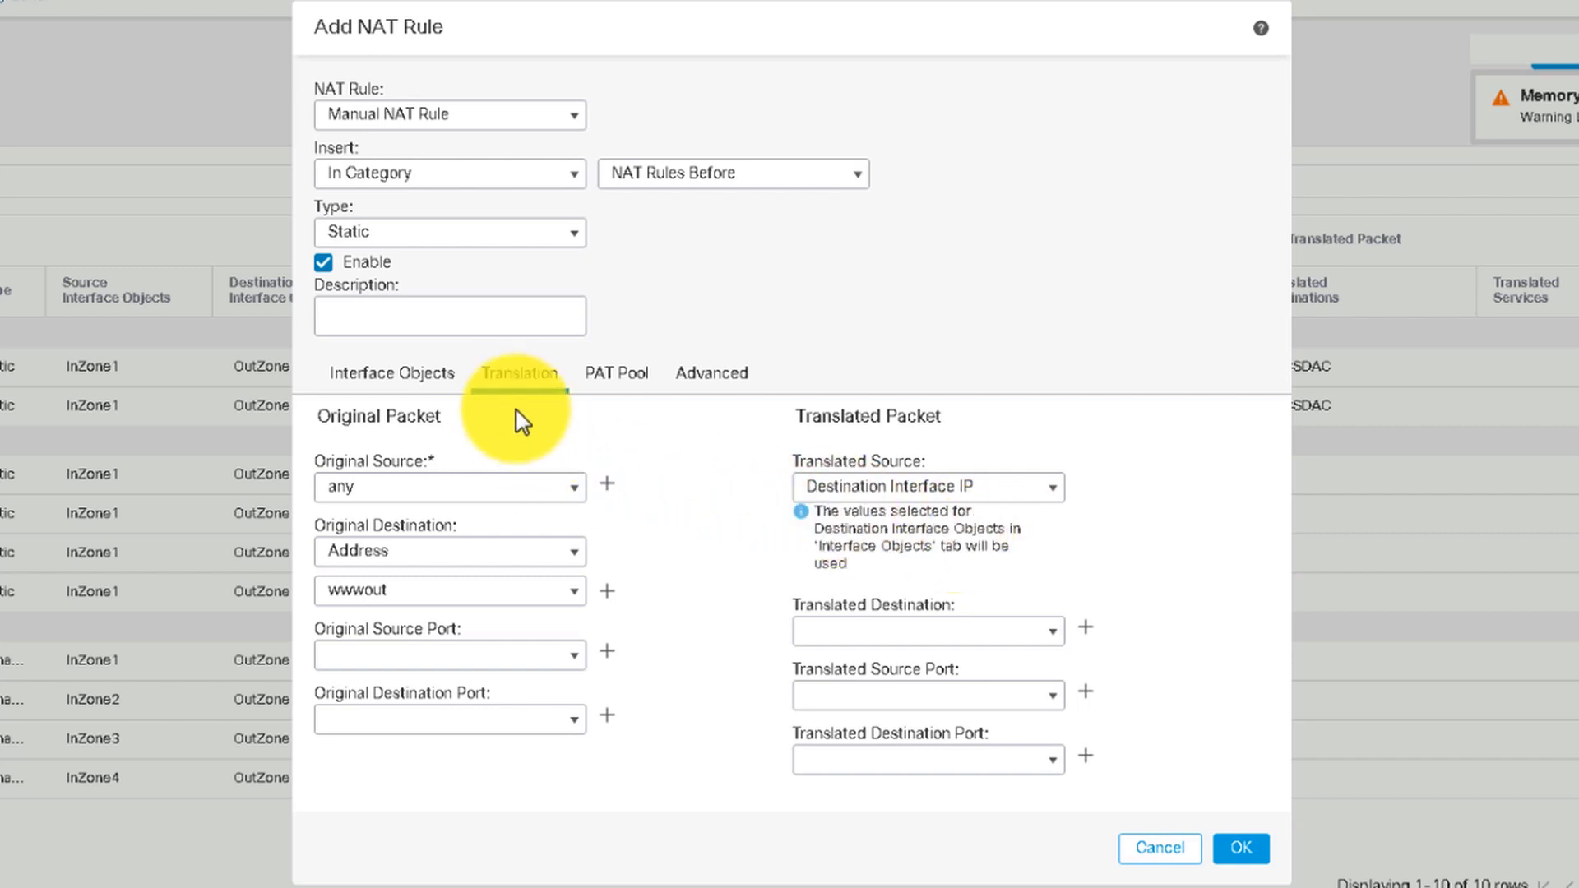
{"action": "left_click", "coordinate": [1056, 633]}
{"action": "left_click_drag", "start_coordinate": [1053, 671], "coordinate": [1052, 861]}
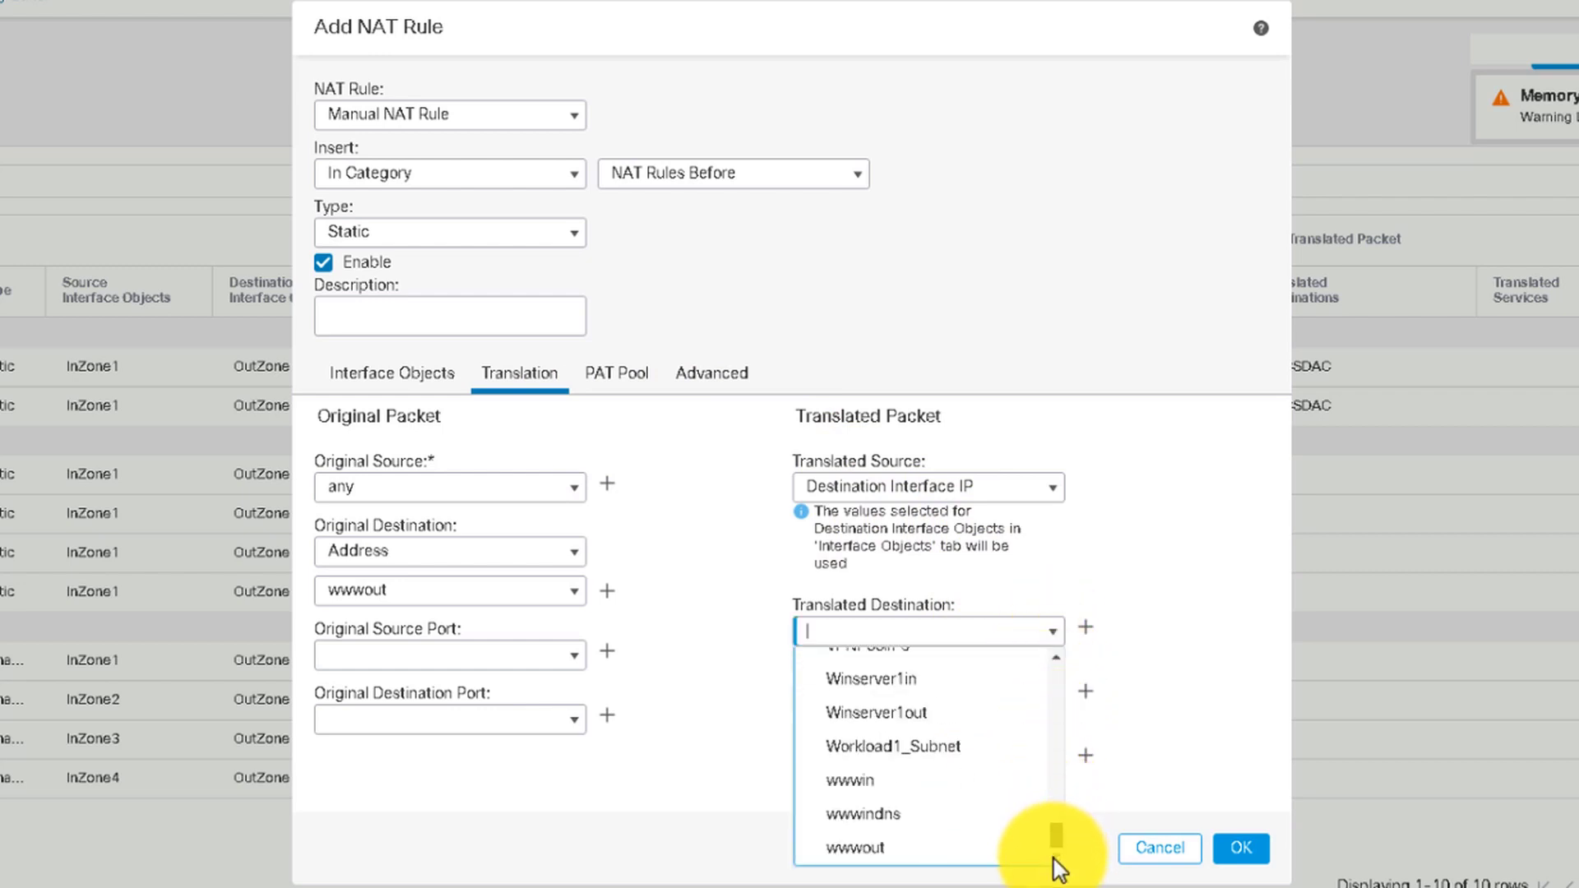
{"action": "left_click", "coordinate": [892, 832]}
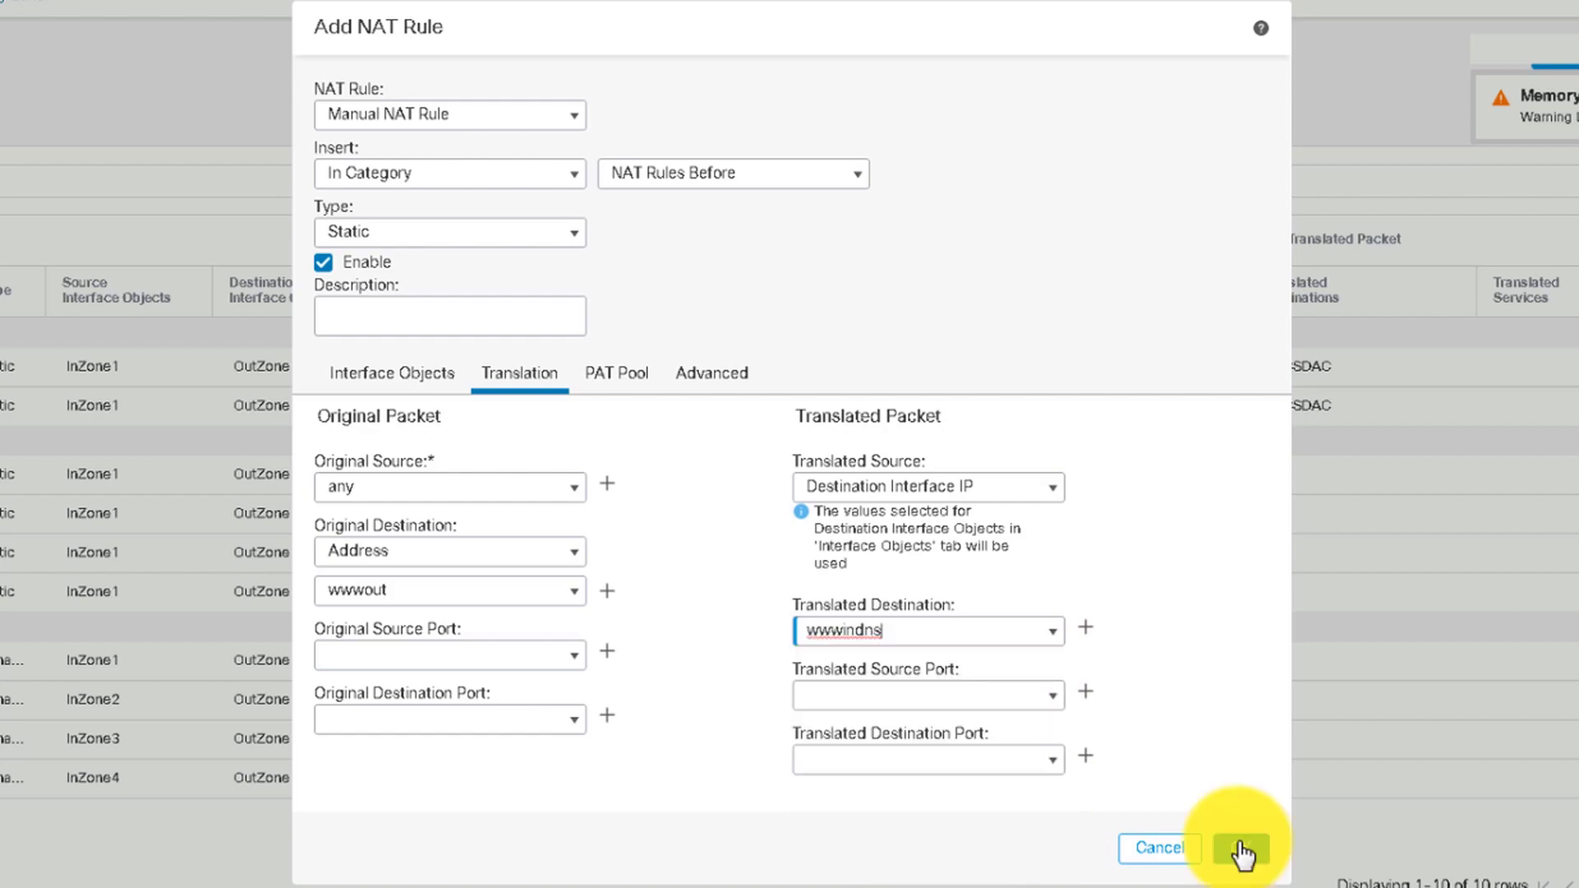
{"action": "left_click", "coordinate": [1241, 846]}
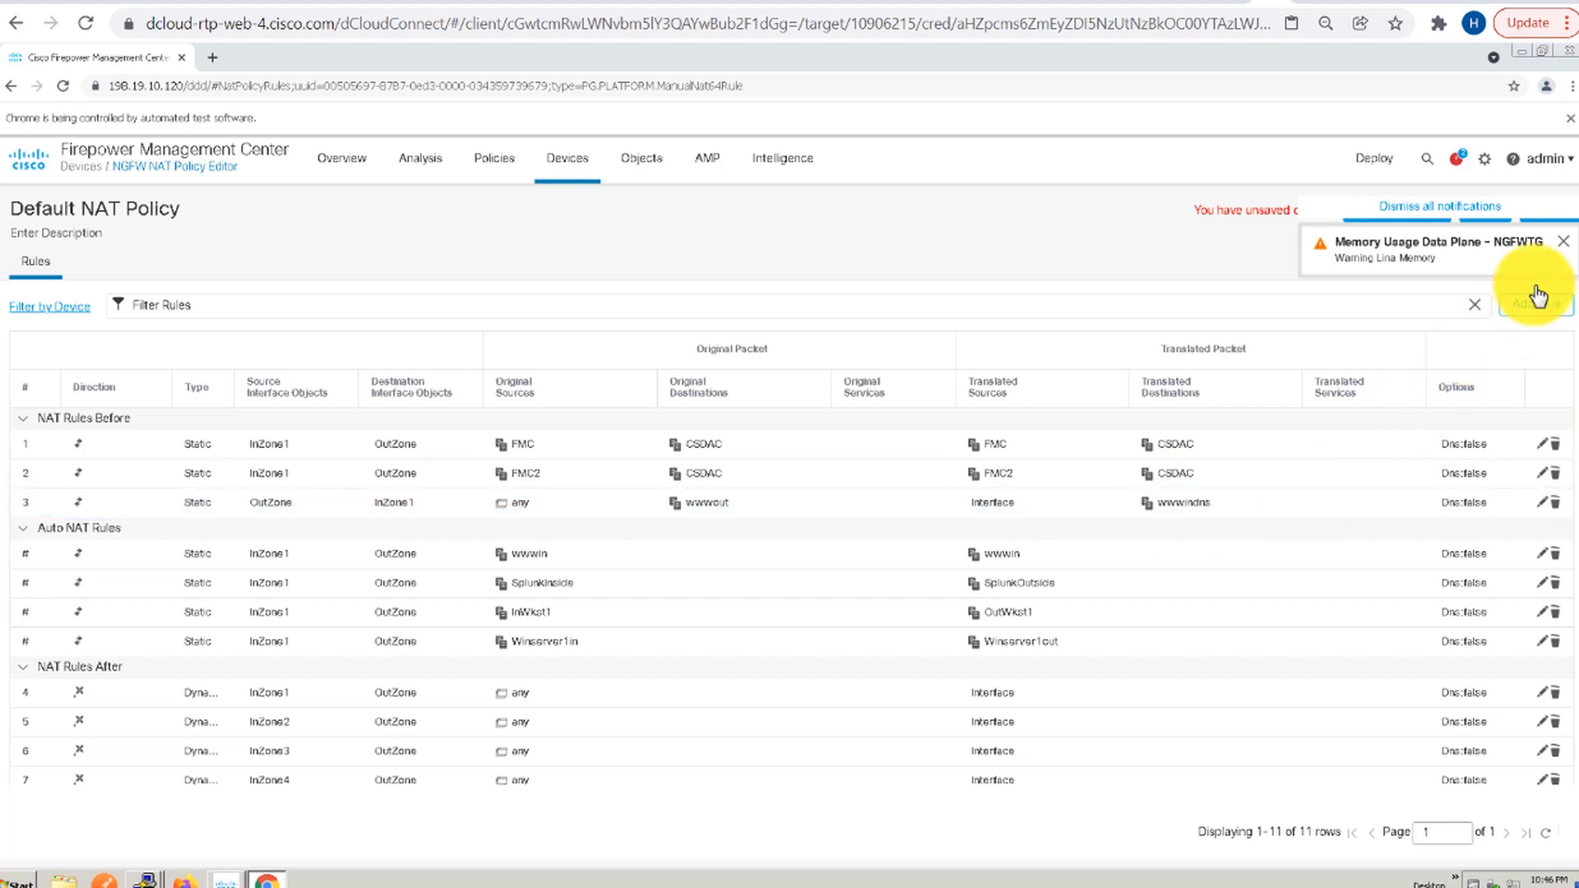
{"action": "left_click", "coordinate": [1562, 241]}
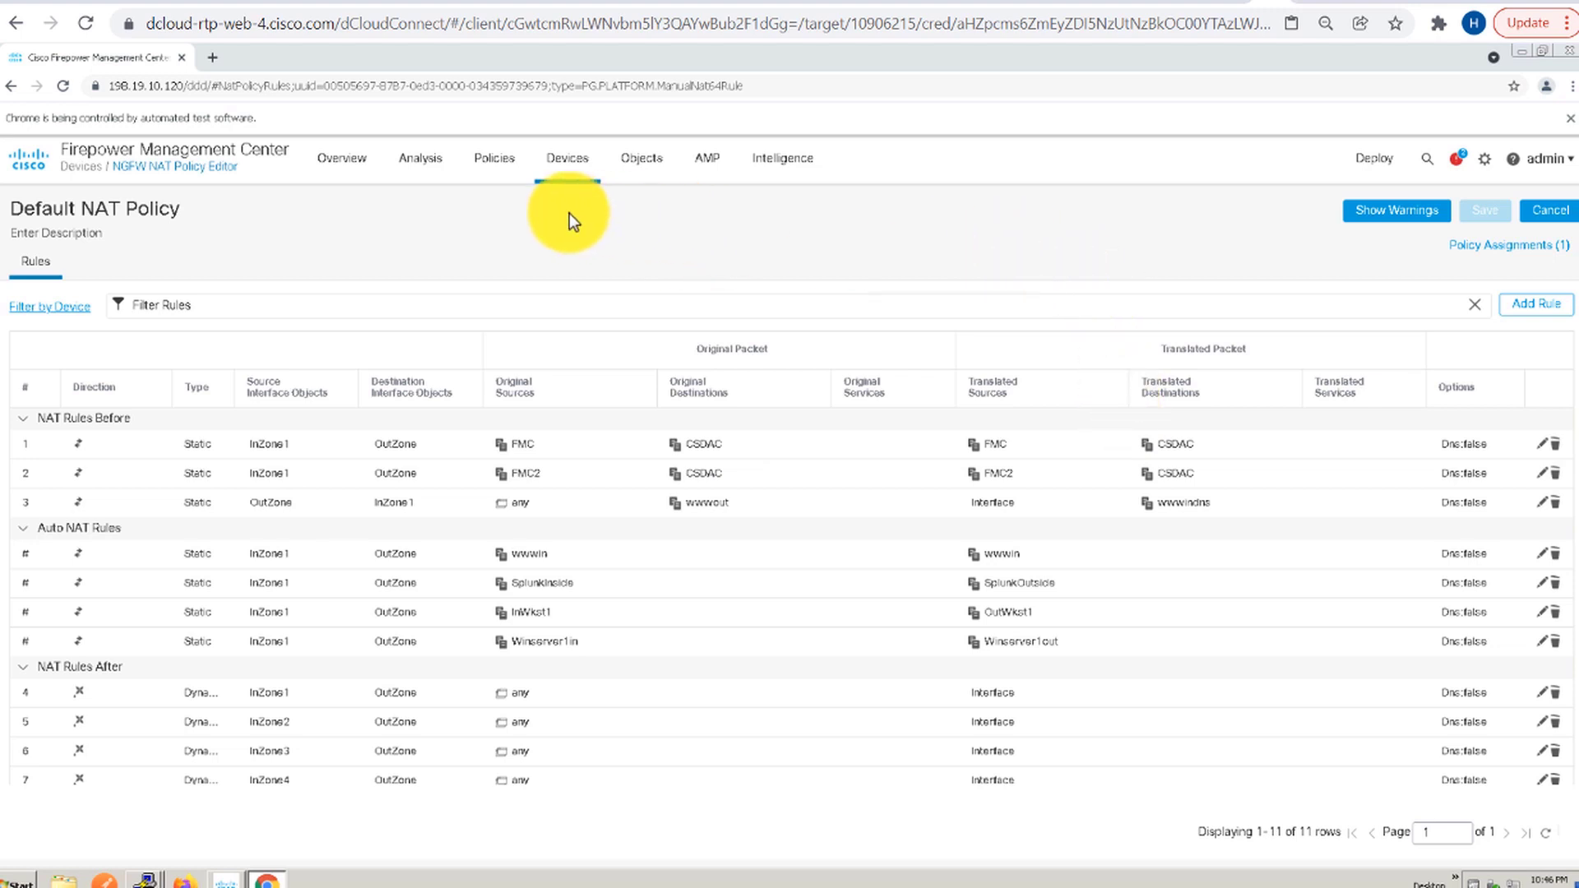
Add wwwindns to the destination networks of the Web Server Access rule in Base_Policy, and save both the rule and the policy
{"action": "left_click", "coordinate": [503, 164]}
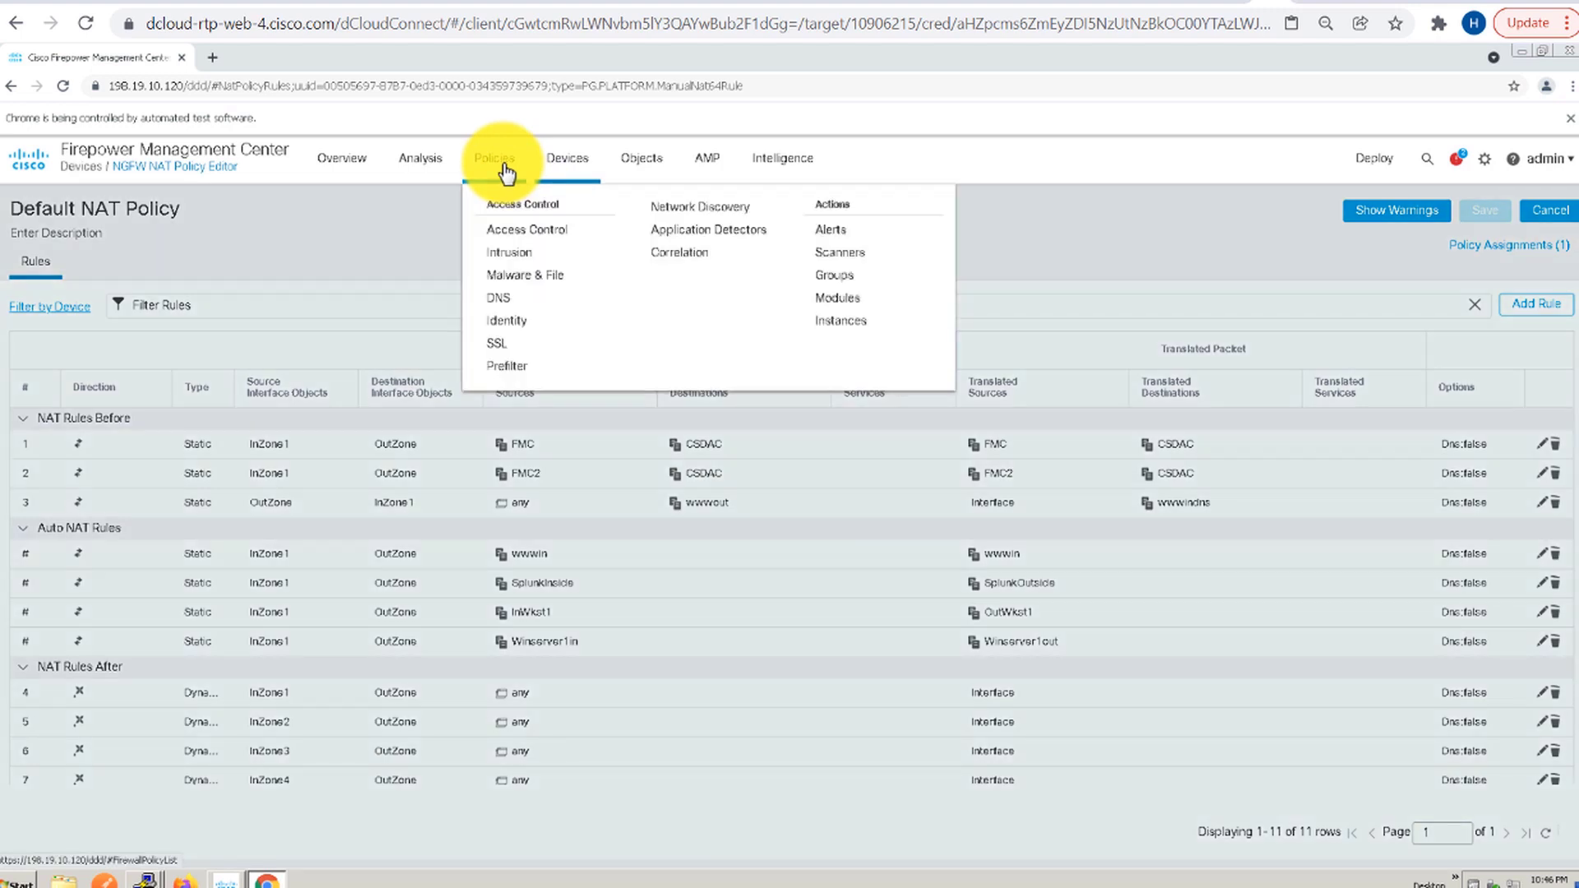
{"action": "left_click", "coordinate": [522, 231]}
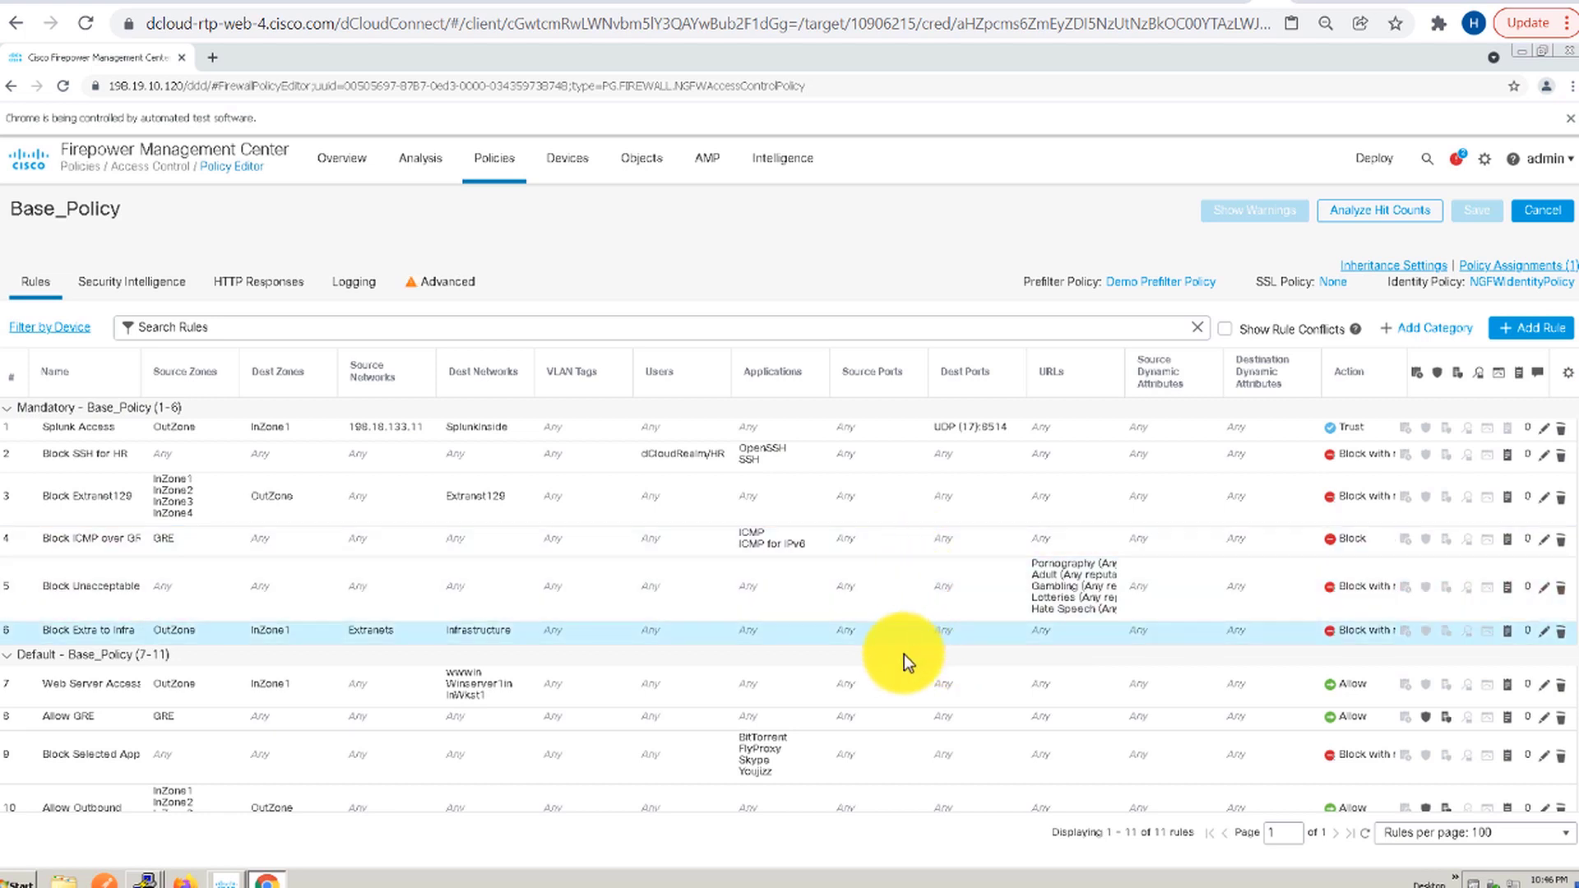
{"action": "left_click", "coordinate": [1541, 686]}
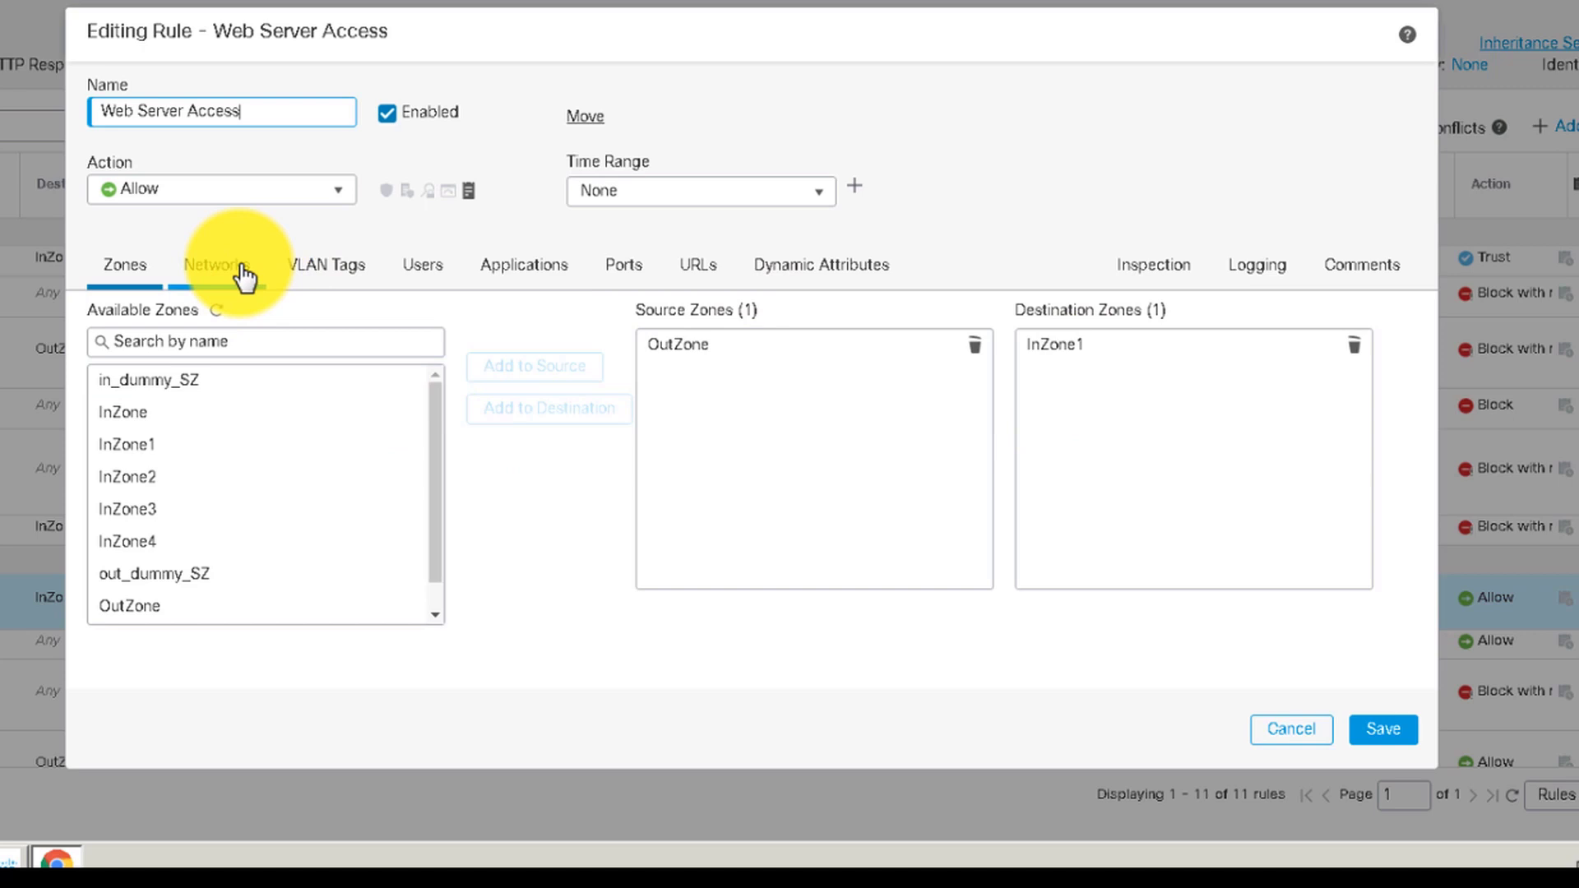
{"action": "left_click", "coordinate": [244, 277]}
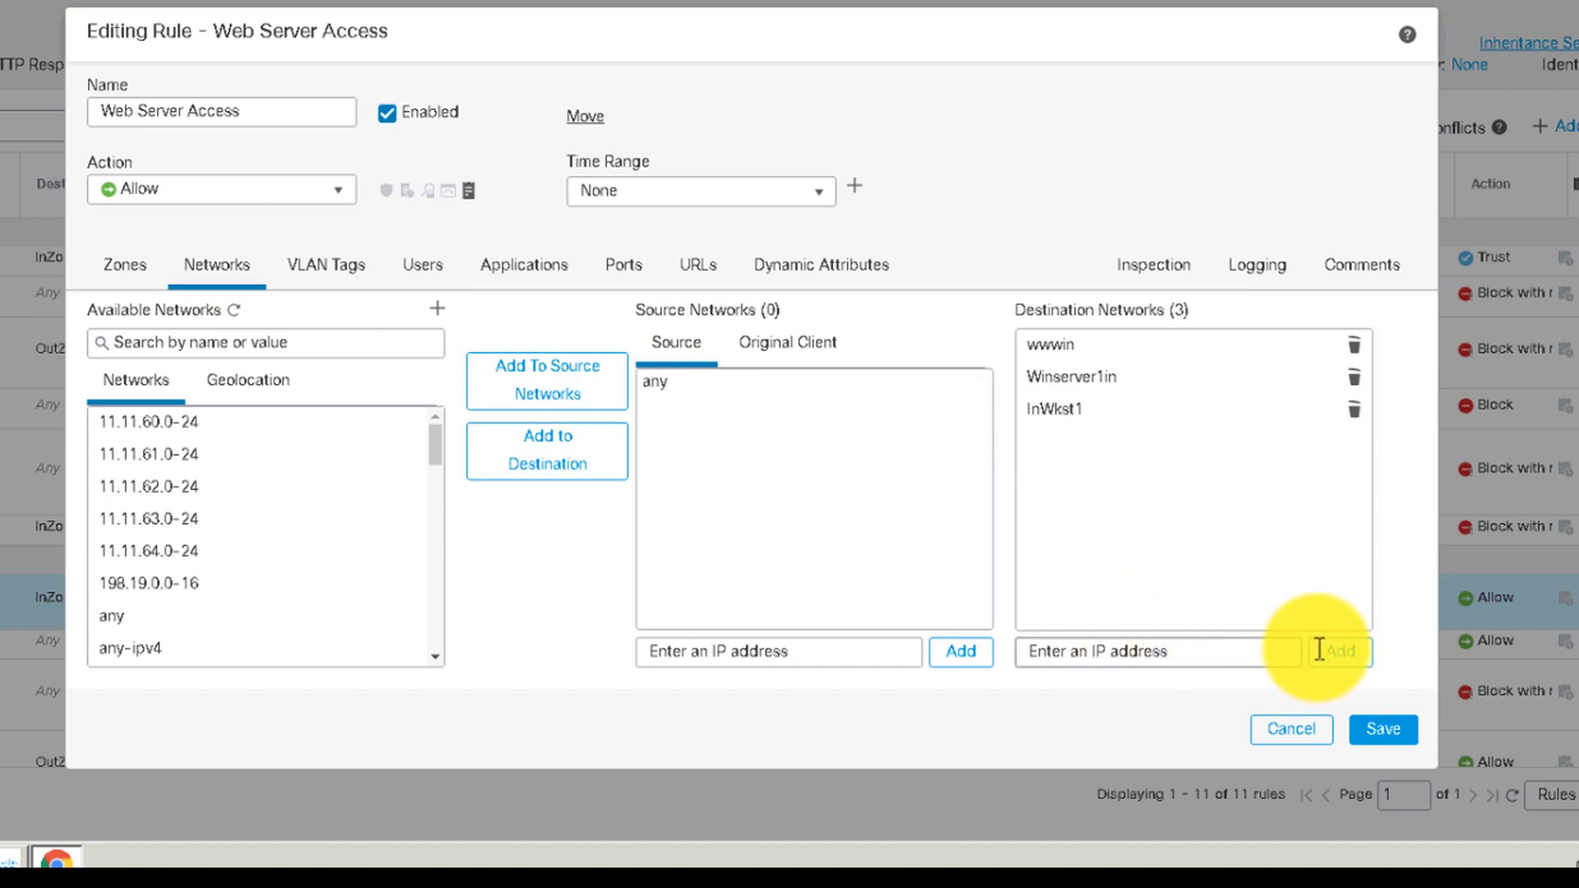
{"action": "left_click_drag", "start_coordinate": [437, 450], "coordinate": [433, 670]}
{"action": "left_click", "coordinate": [289, 617]}
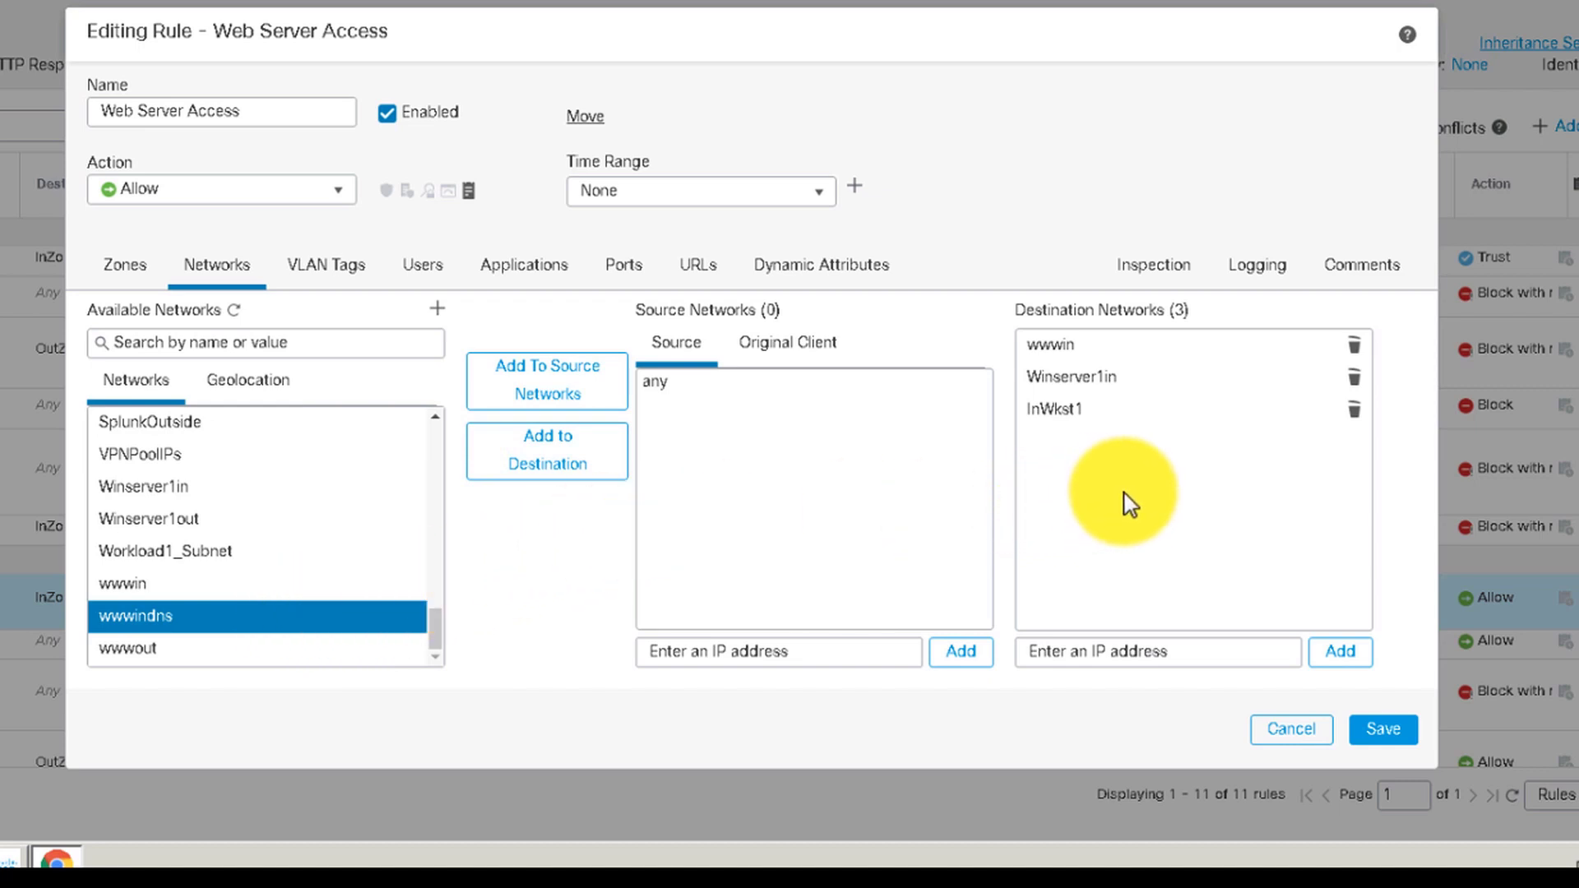
{"action": "left_click", "coordinate": [564, 471]}
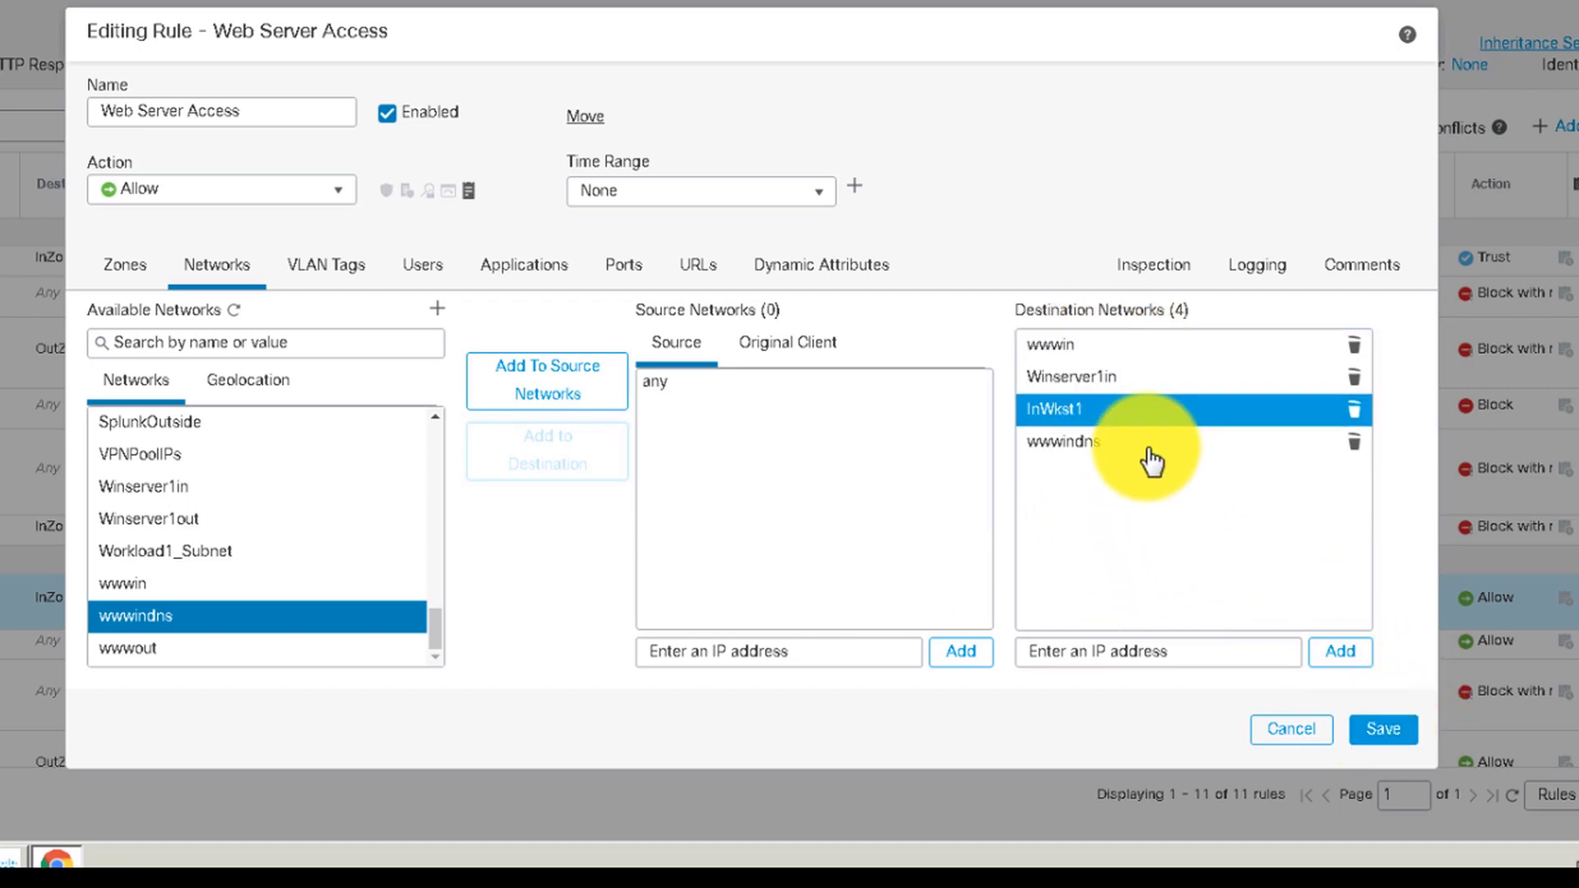
{"action": "left_click", "coordinate": [1383, 731]}
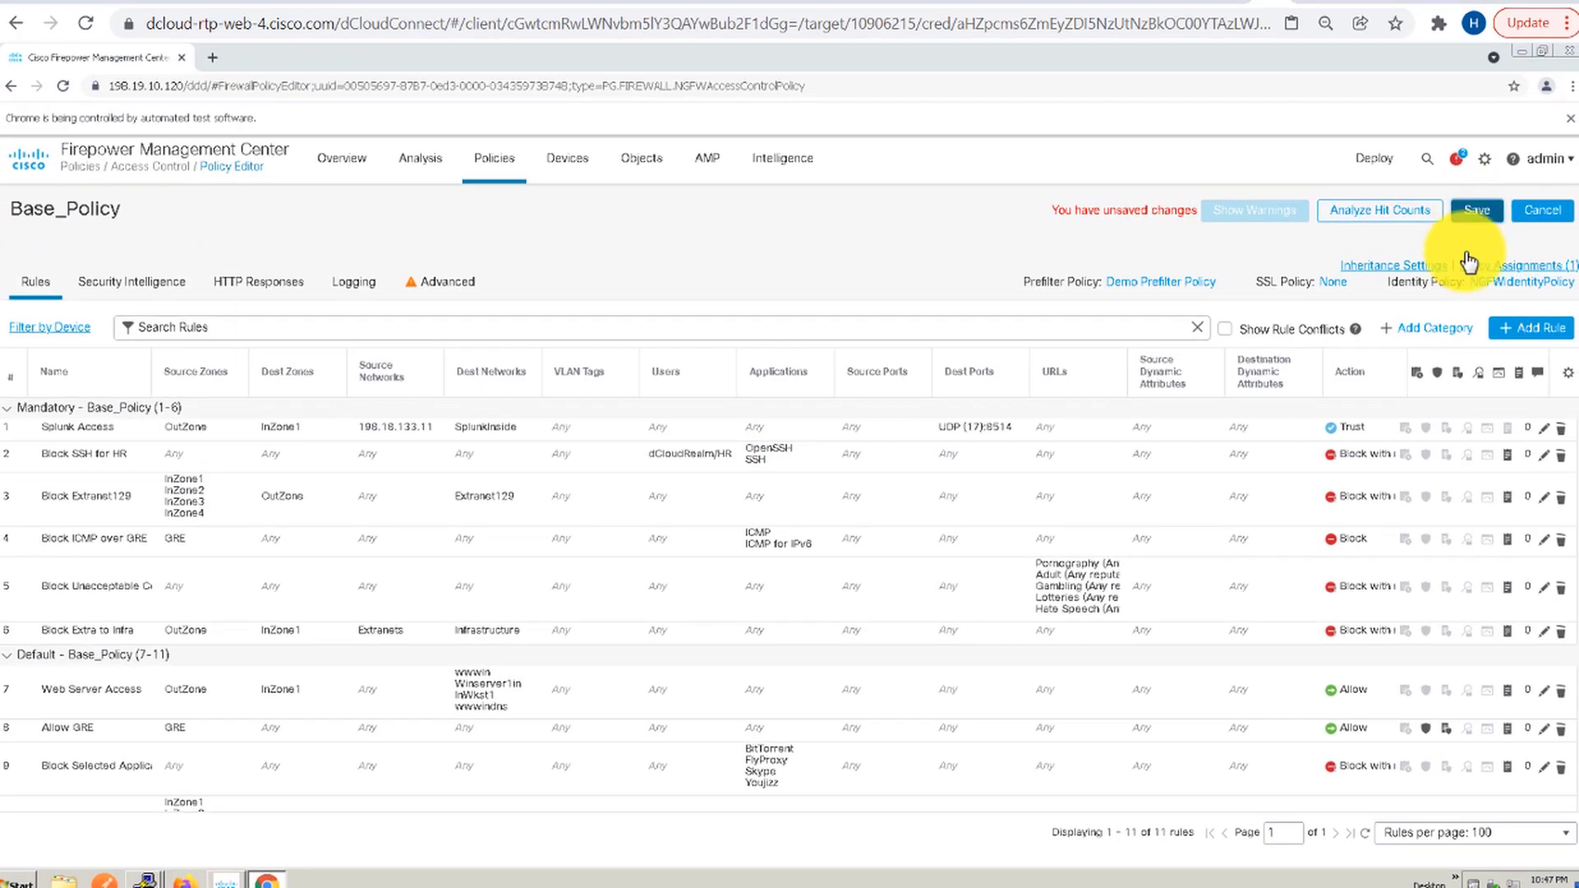
{"action": "left_click", "coordinate": [1476, 211]}
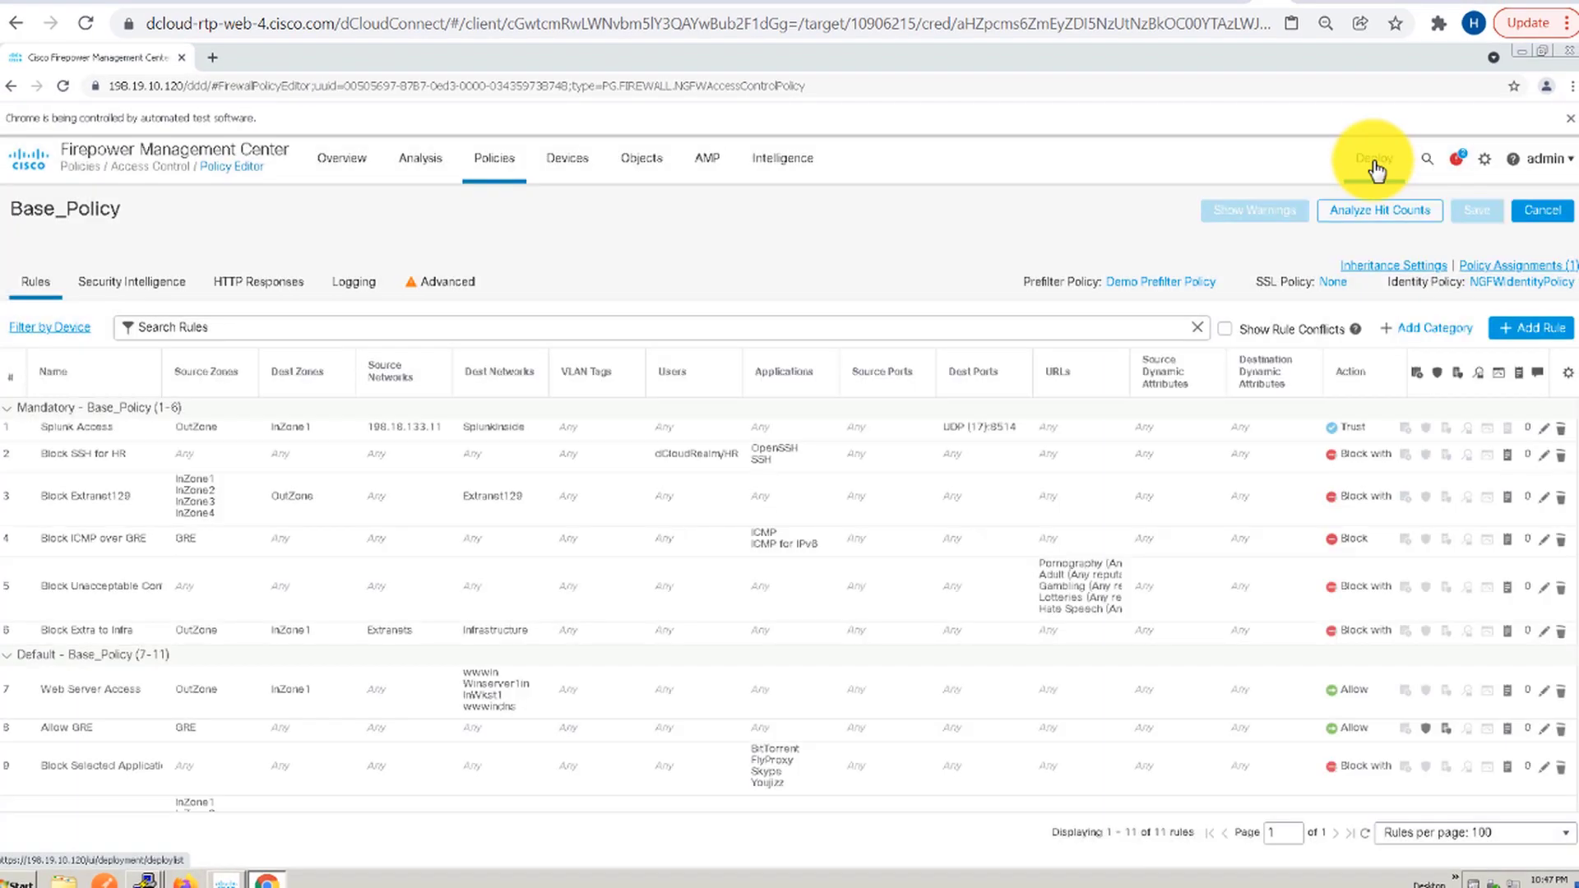
Deploy the pending Base_Policy and Default NAT Policy changes to NGFW1
{"action": "left_click", "coordinate": [1373, 158]}
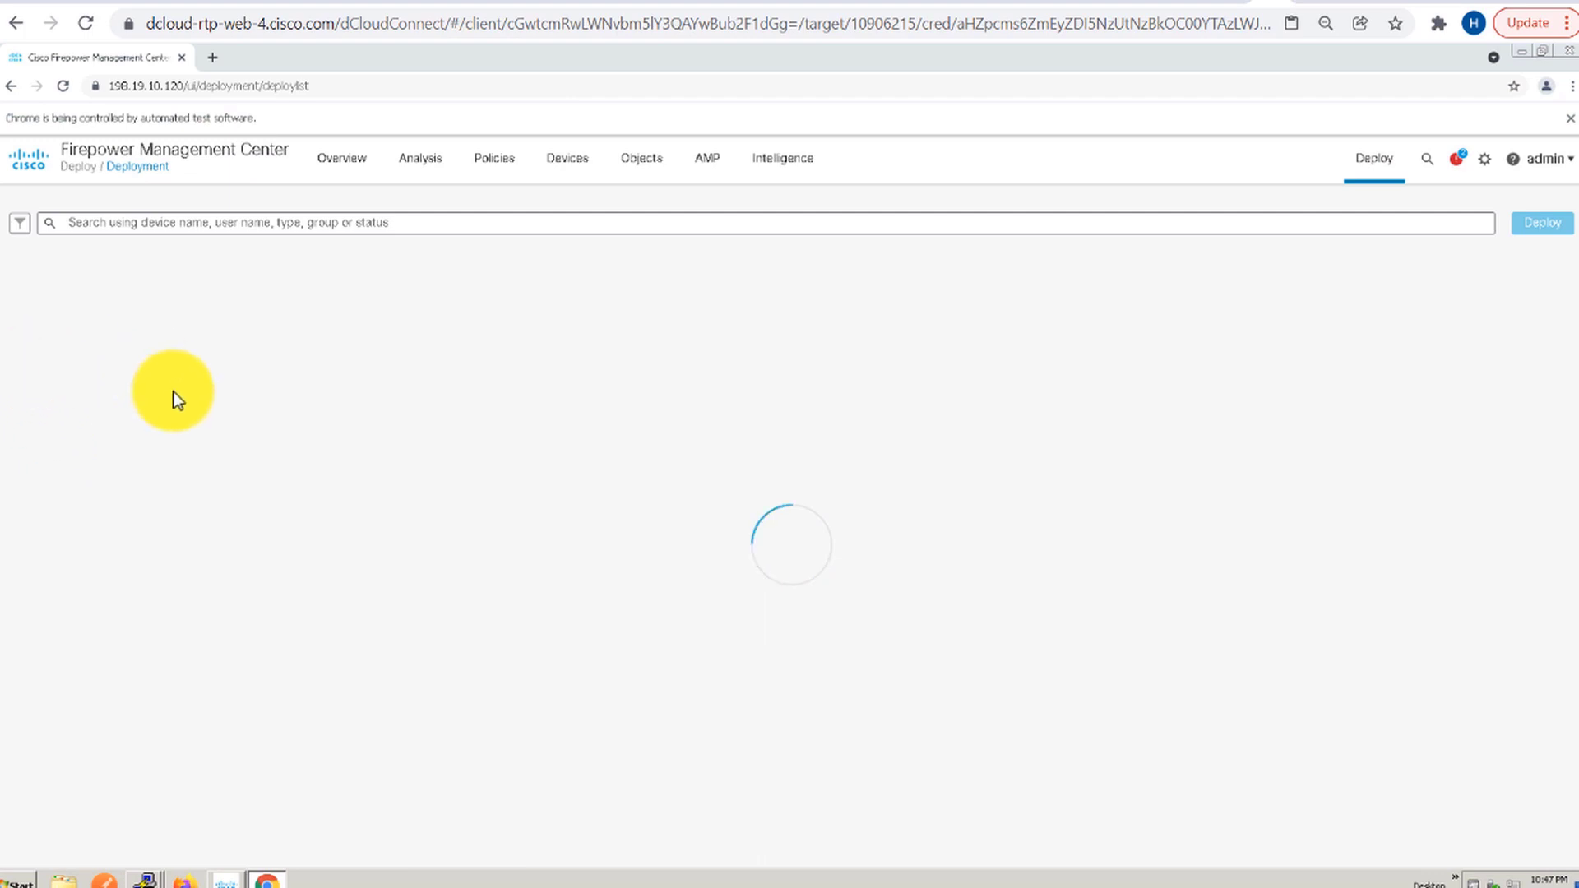
{"action": "left_click", "coordinate": [29, 281]}
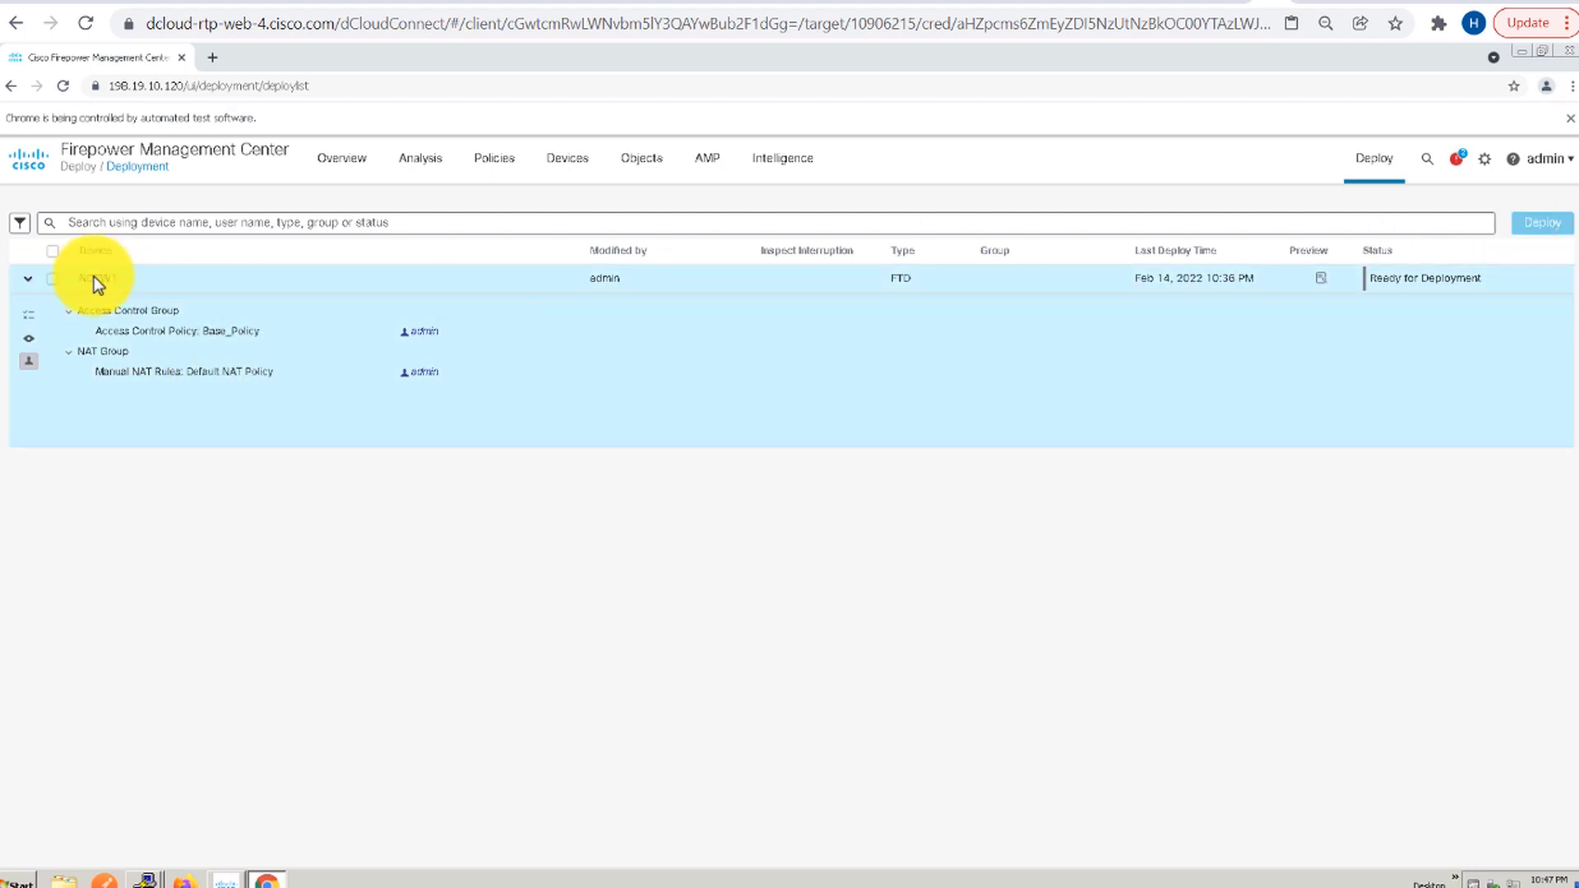
{"action": "left_click", "coordinate": [54, 280]}
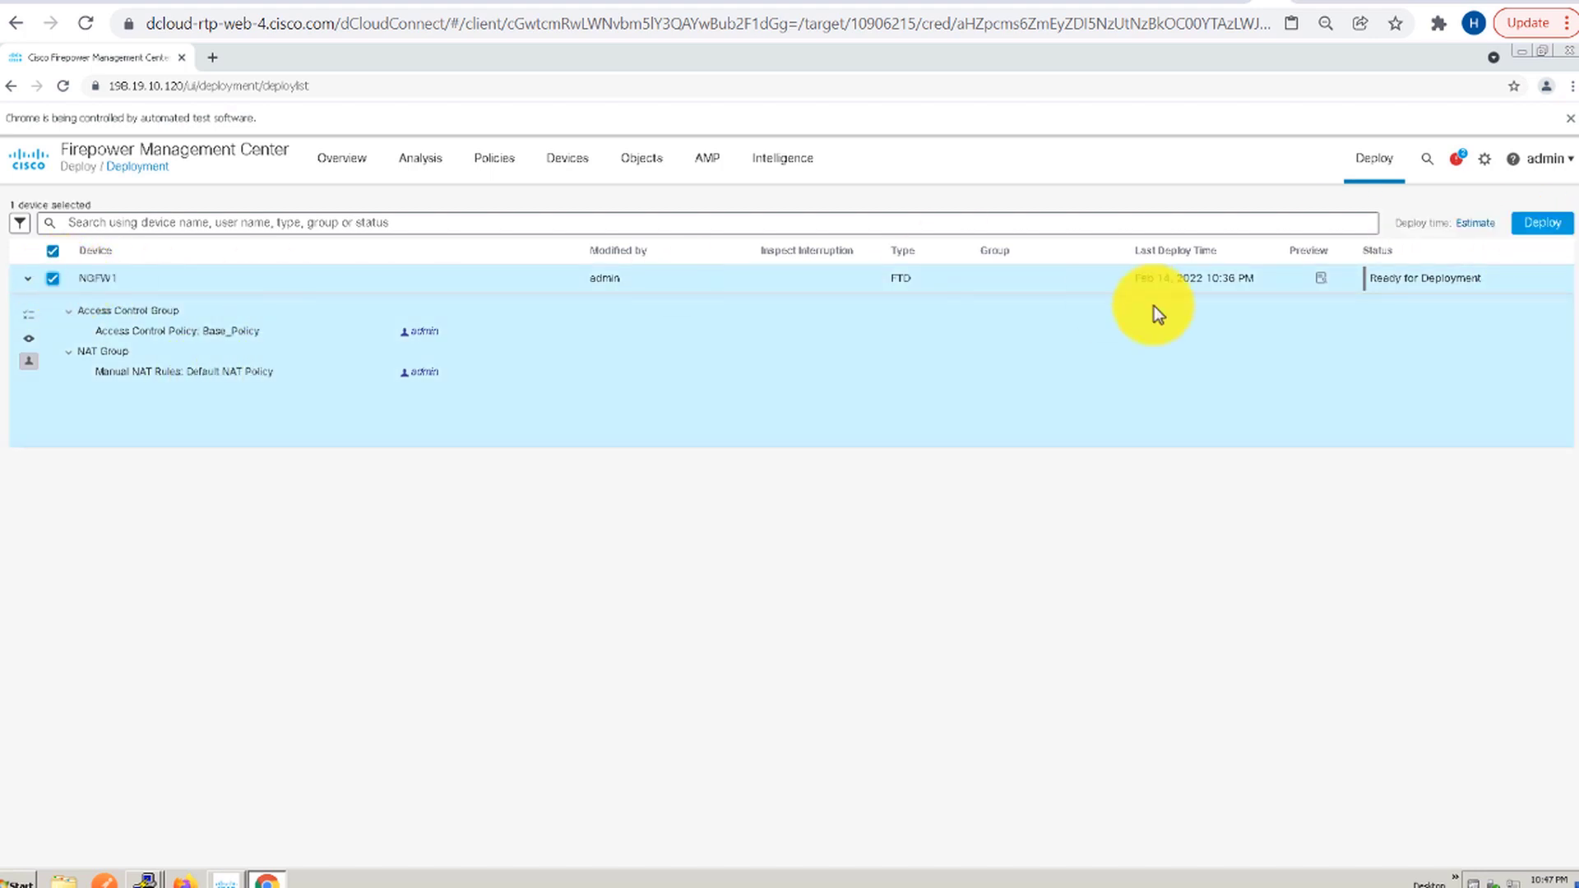
{"action": "left_click", "coordinate": [1538, 223]}
{"action": "left_click", "coordinate": [963, 610]}
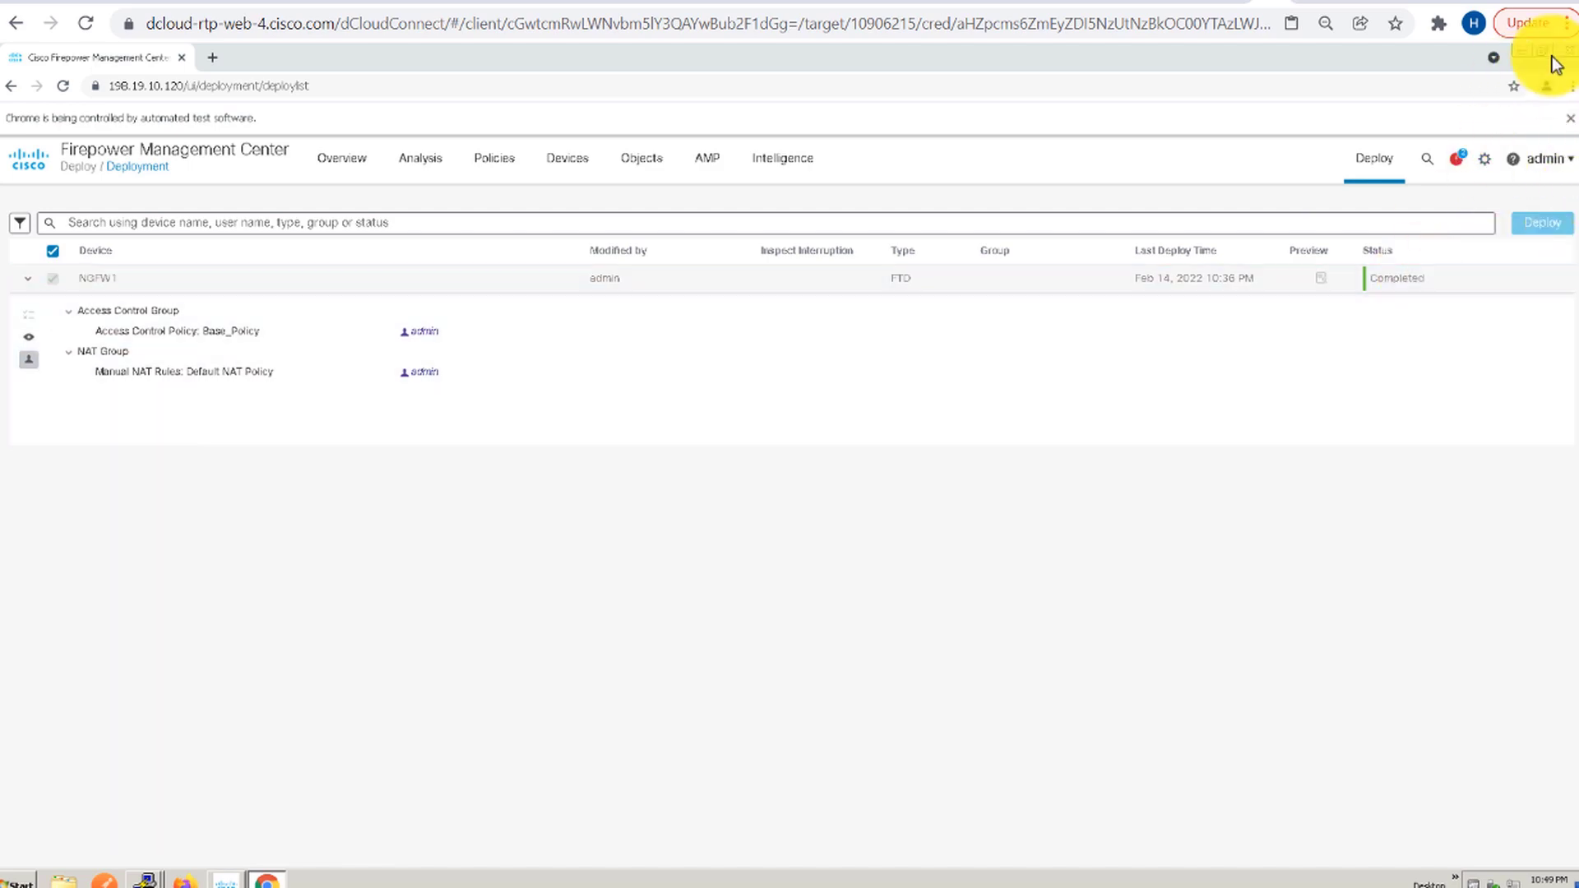
Switch to the NGFW1 PuTTY session, run show fqdn and examine the object name, domain and IP address it lists
{"action": "left_click", "coordinate": [1523, 51]}
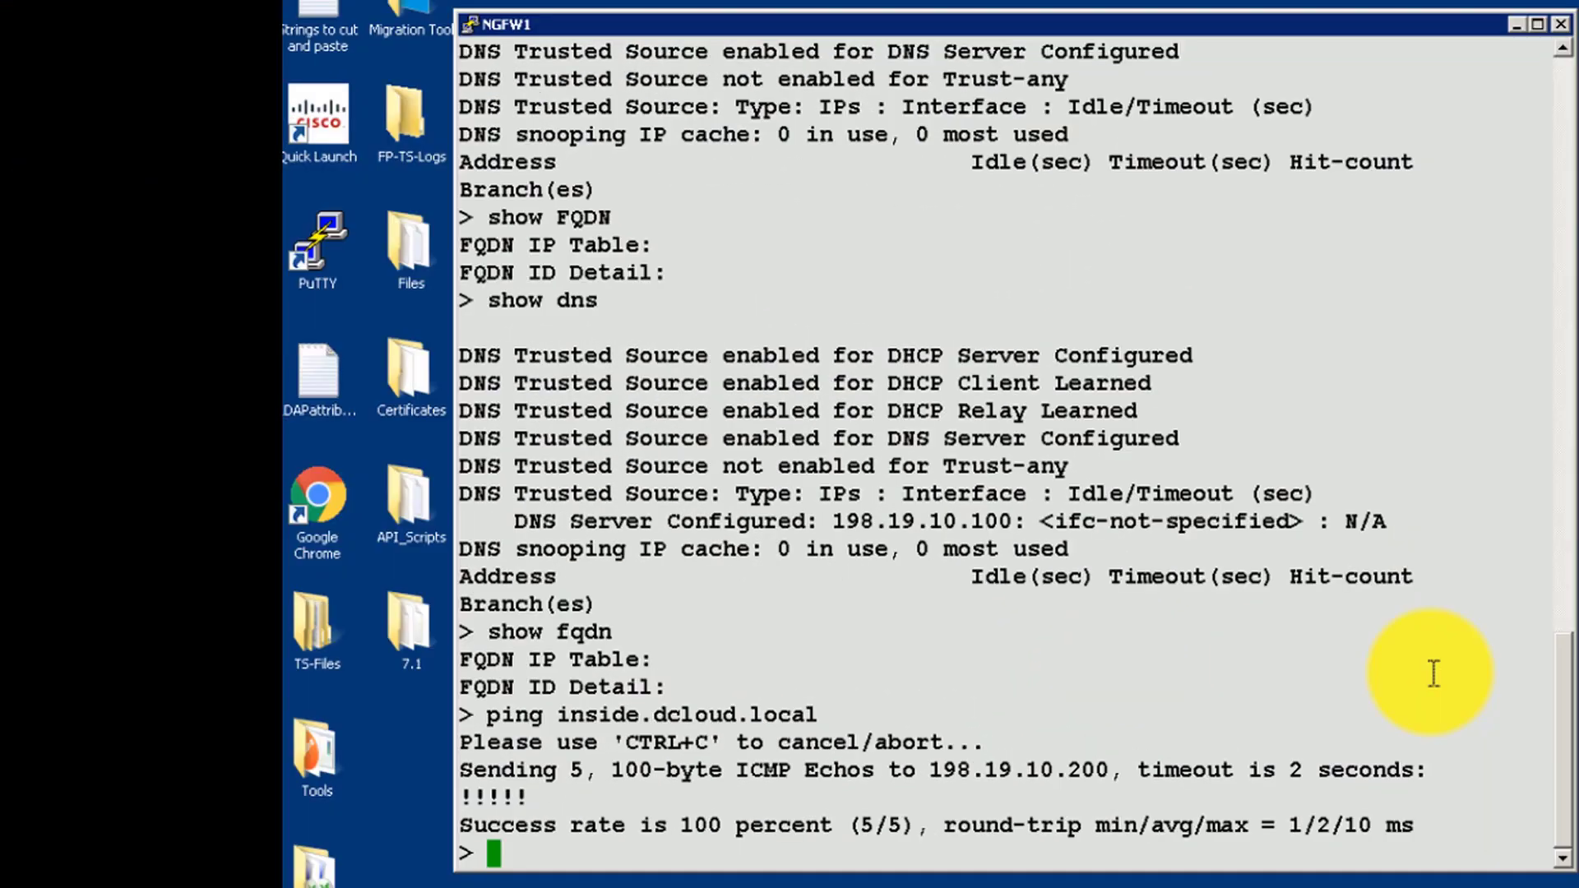
{"action": "key", "text": "Up"}
{"action": "key", "text": "Up"}
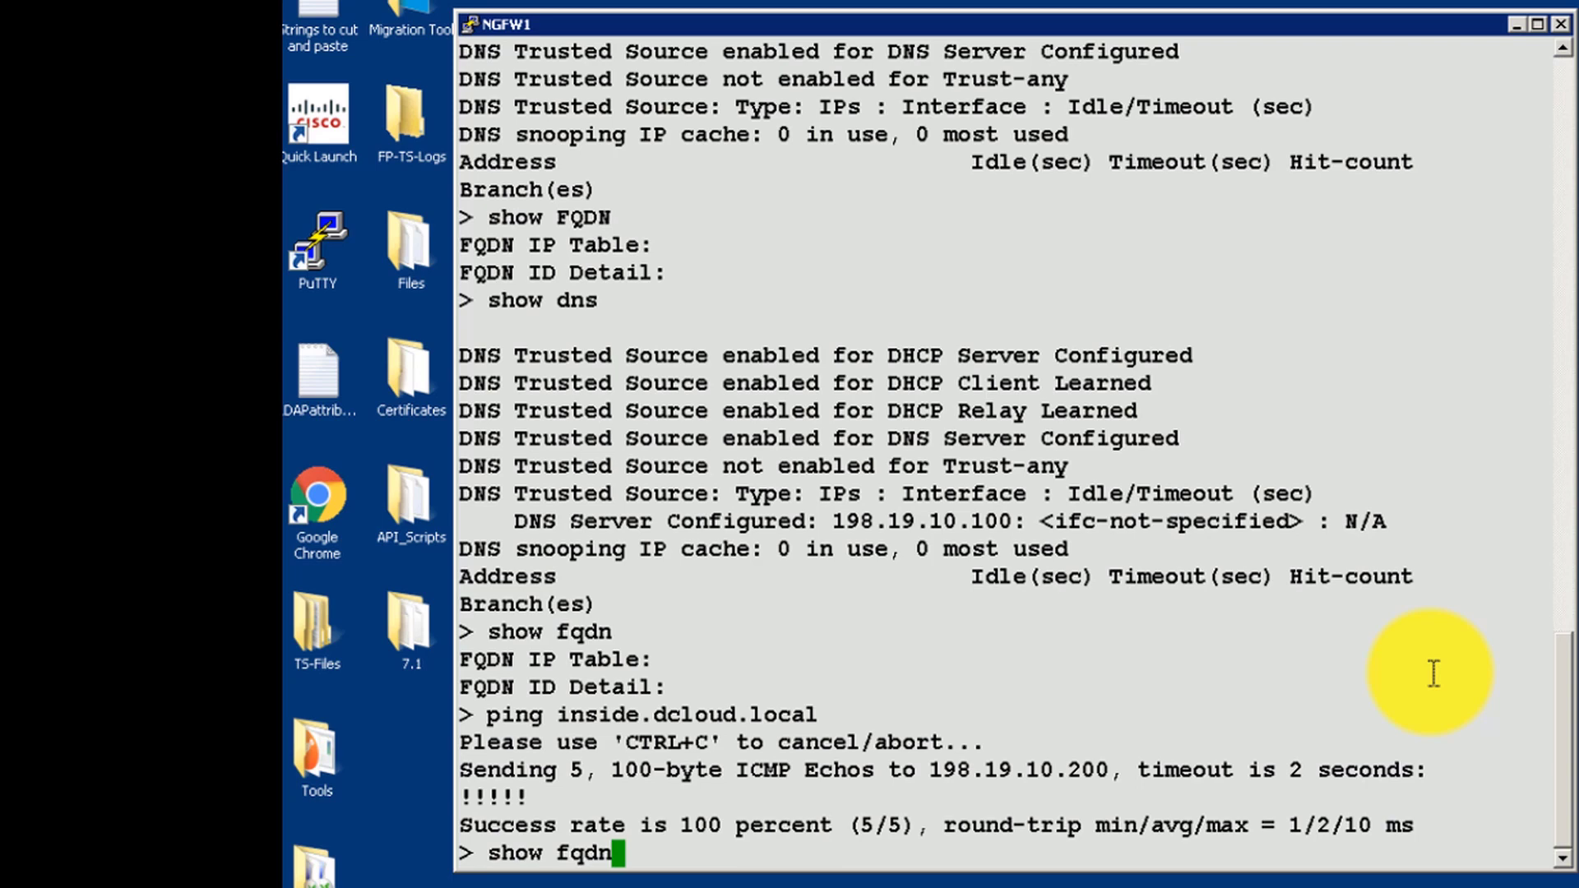
{"action": "key", "text": "Return"}
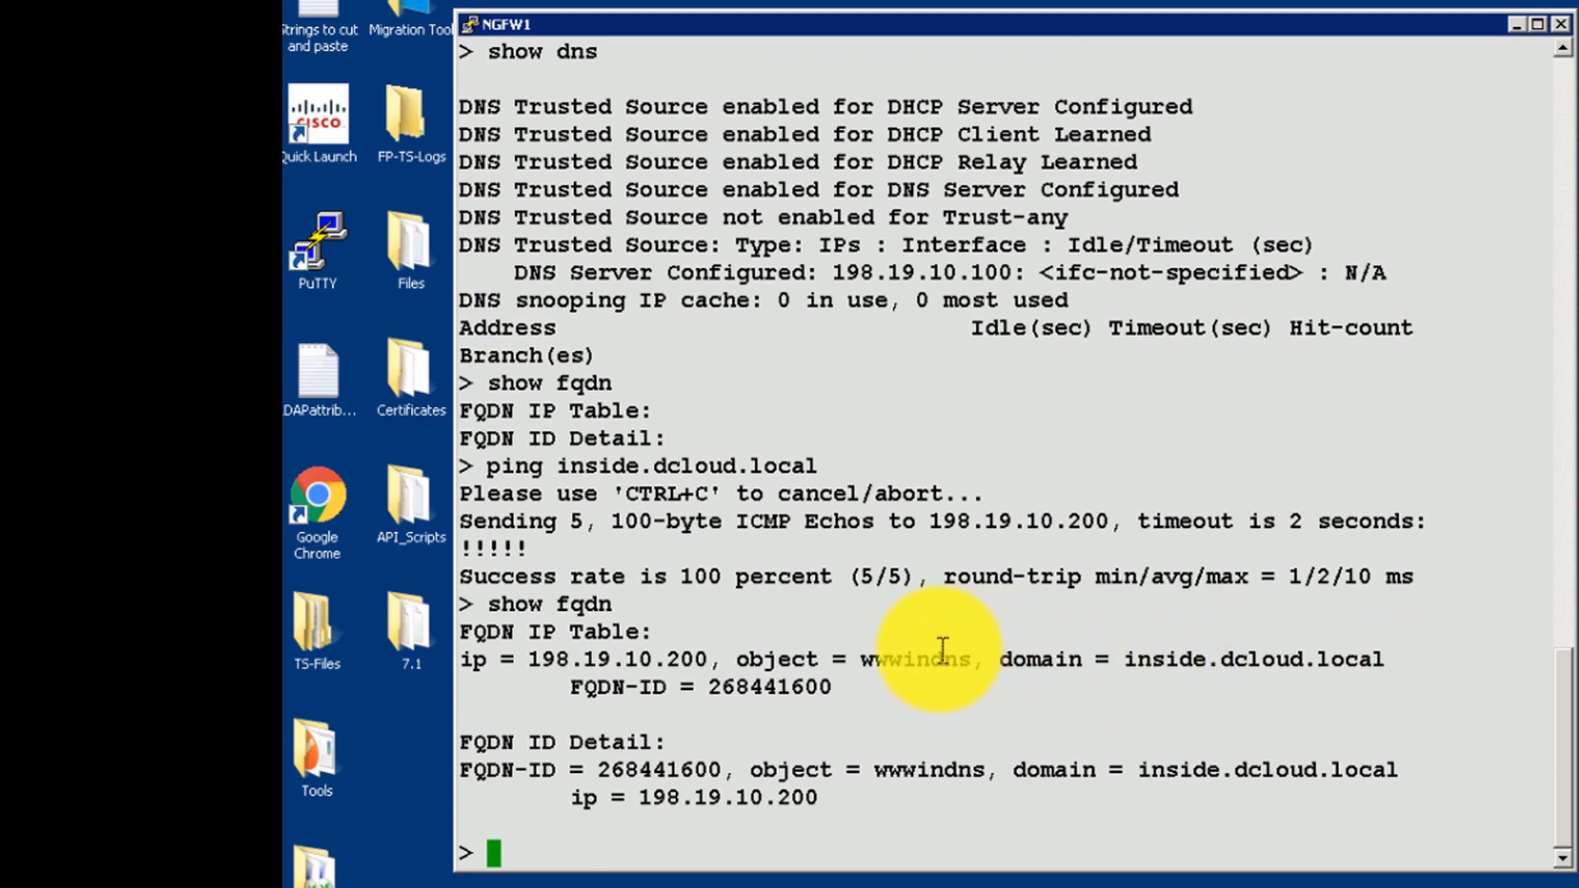
{"action": "left_click_drag", "start_coordinate": [861, 658], "coordinate": [975, 660]}
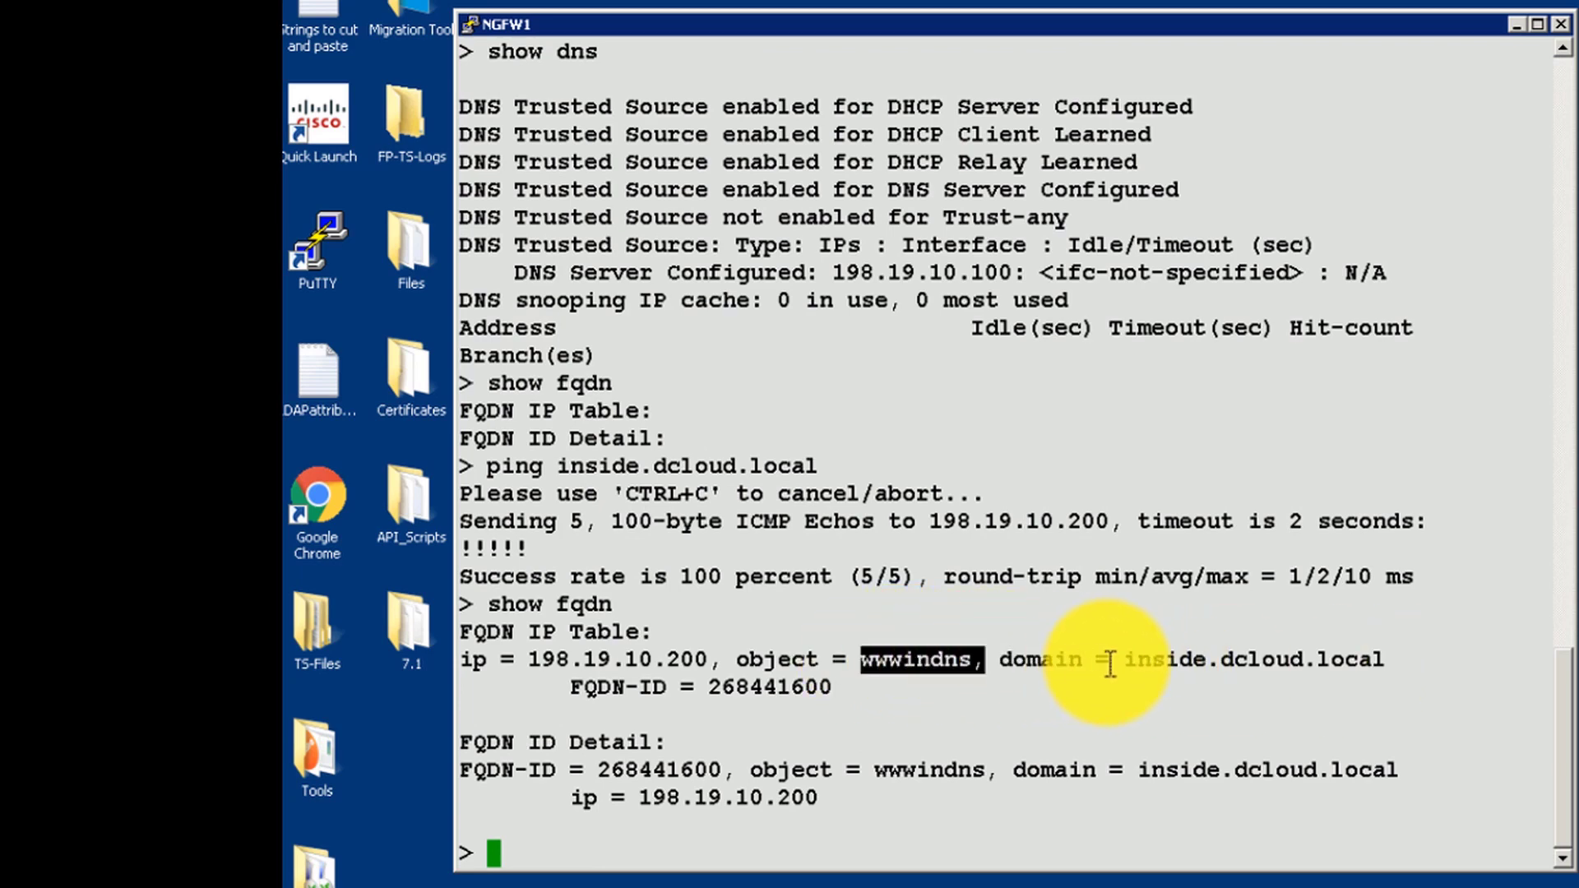
{"action": "left_click_drag", "start_coordinate": [1124, 659], "coordinate": [1387, 660]}
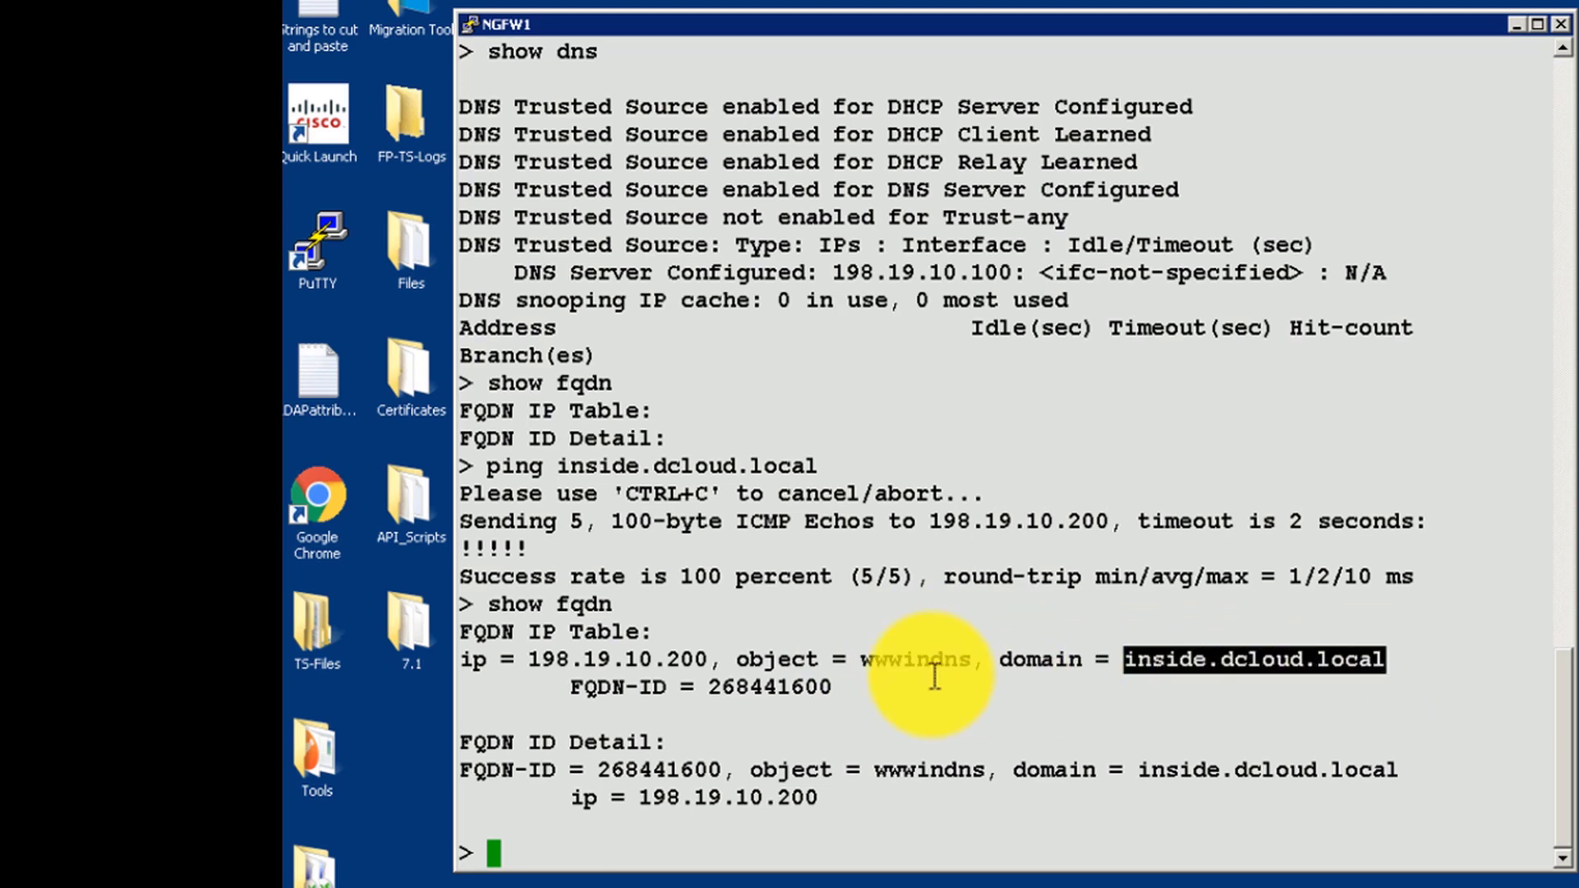
{"action": "left_click_drag", "start_coordinate": [535, 658], "coordinate": [707, 660]}
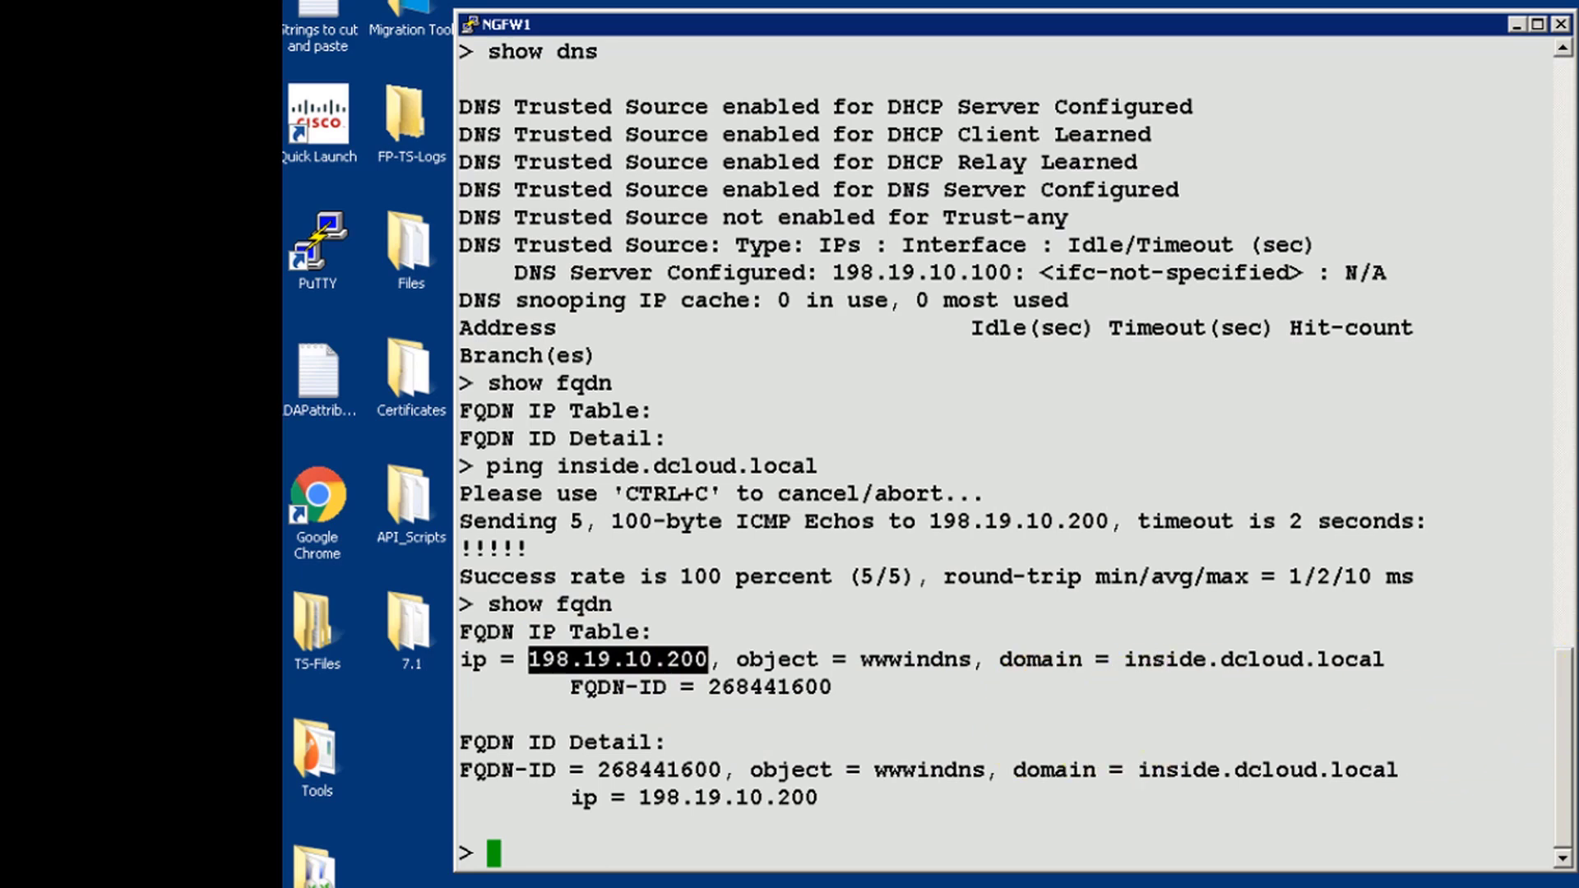
Test access from the outside host's terminal by pinging wwwout, stopping the ping, and running curl wwwout
{"action": "left_click", "coordinate": [1574, 455]}
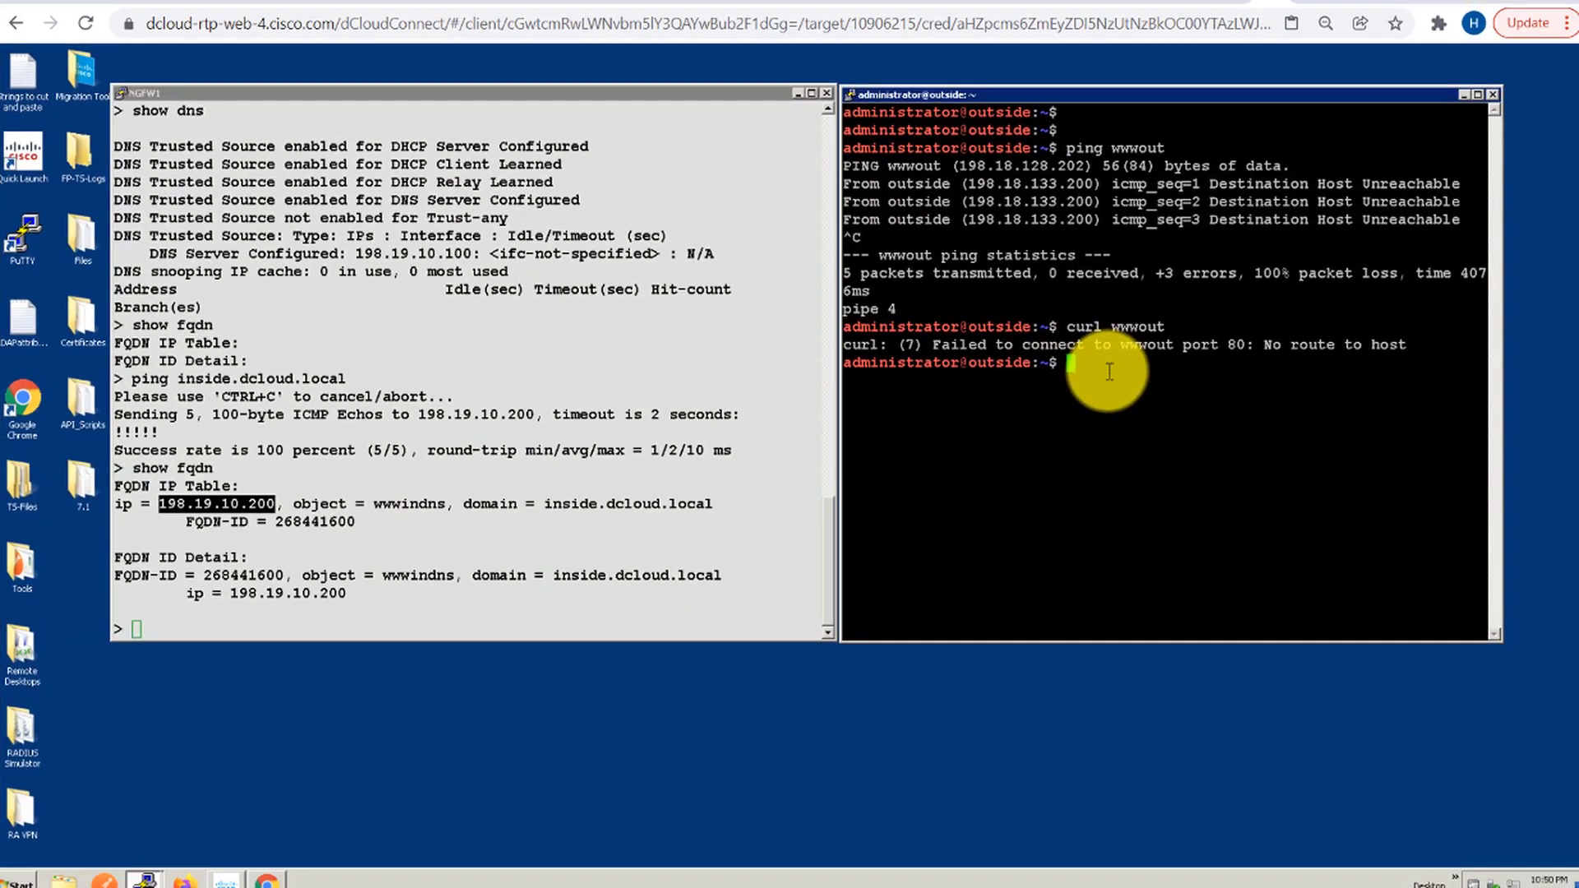
{"action": "key", "text": "Up"}
{"action": "key", "text": "Up"}
{"action": "key", "text": "Return"}
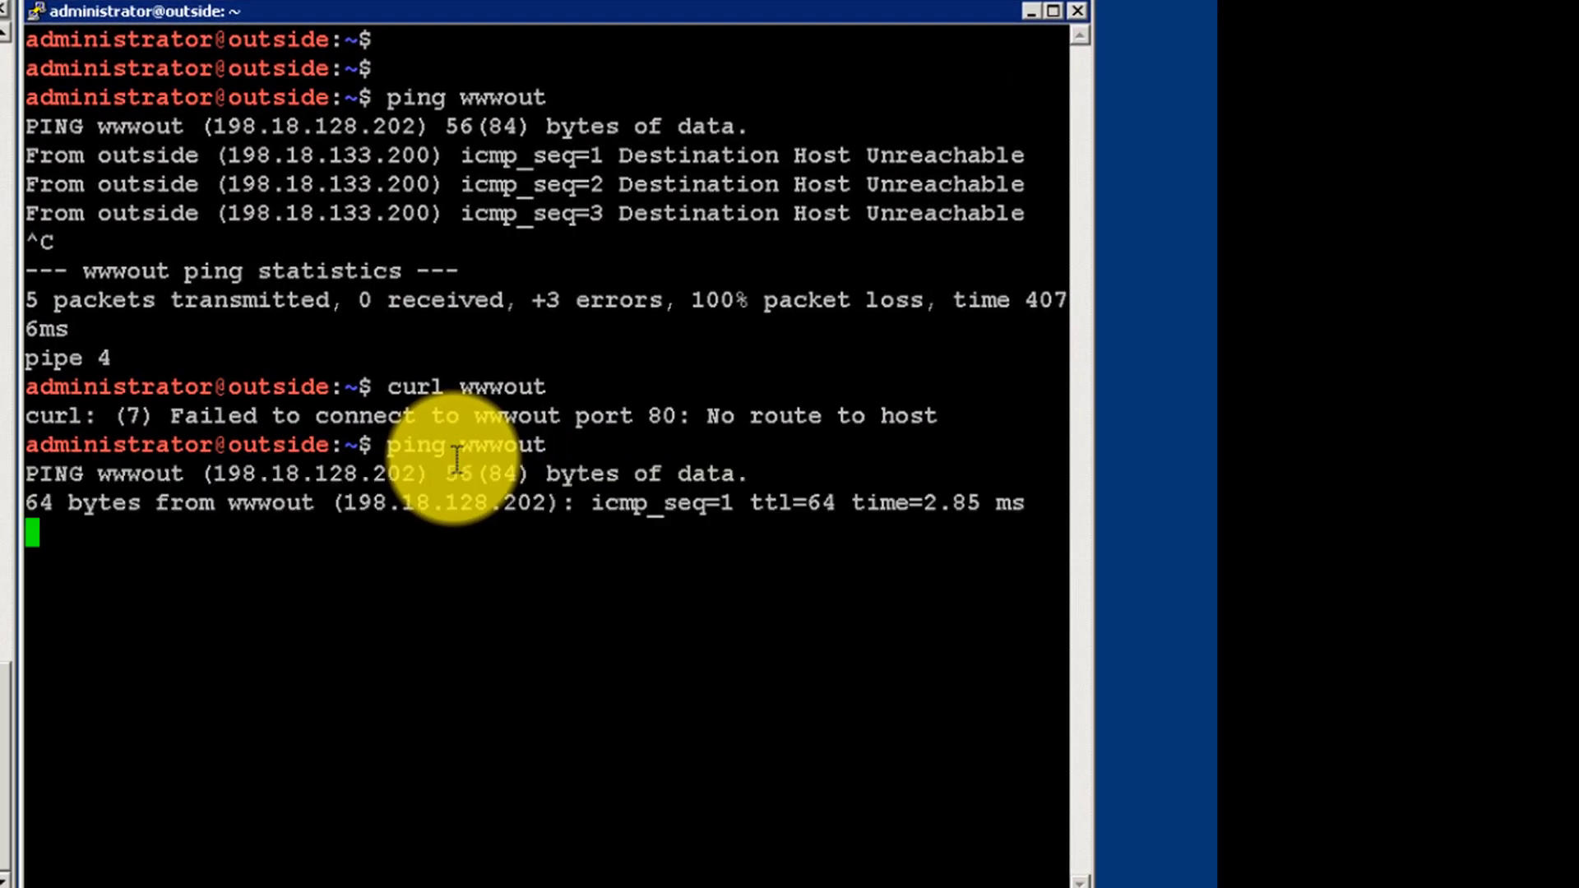
{"action": "key", "text": "ctrl+c"}
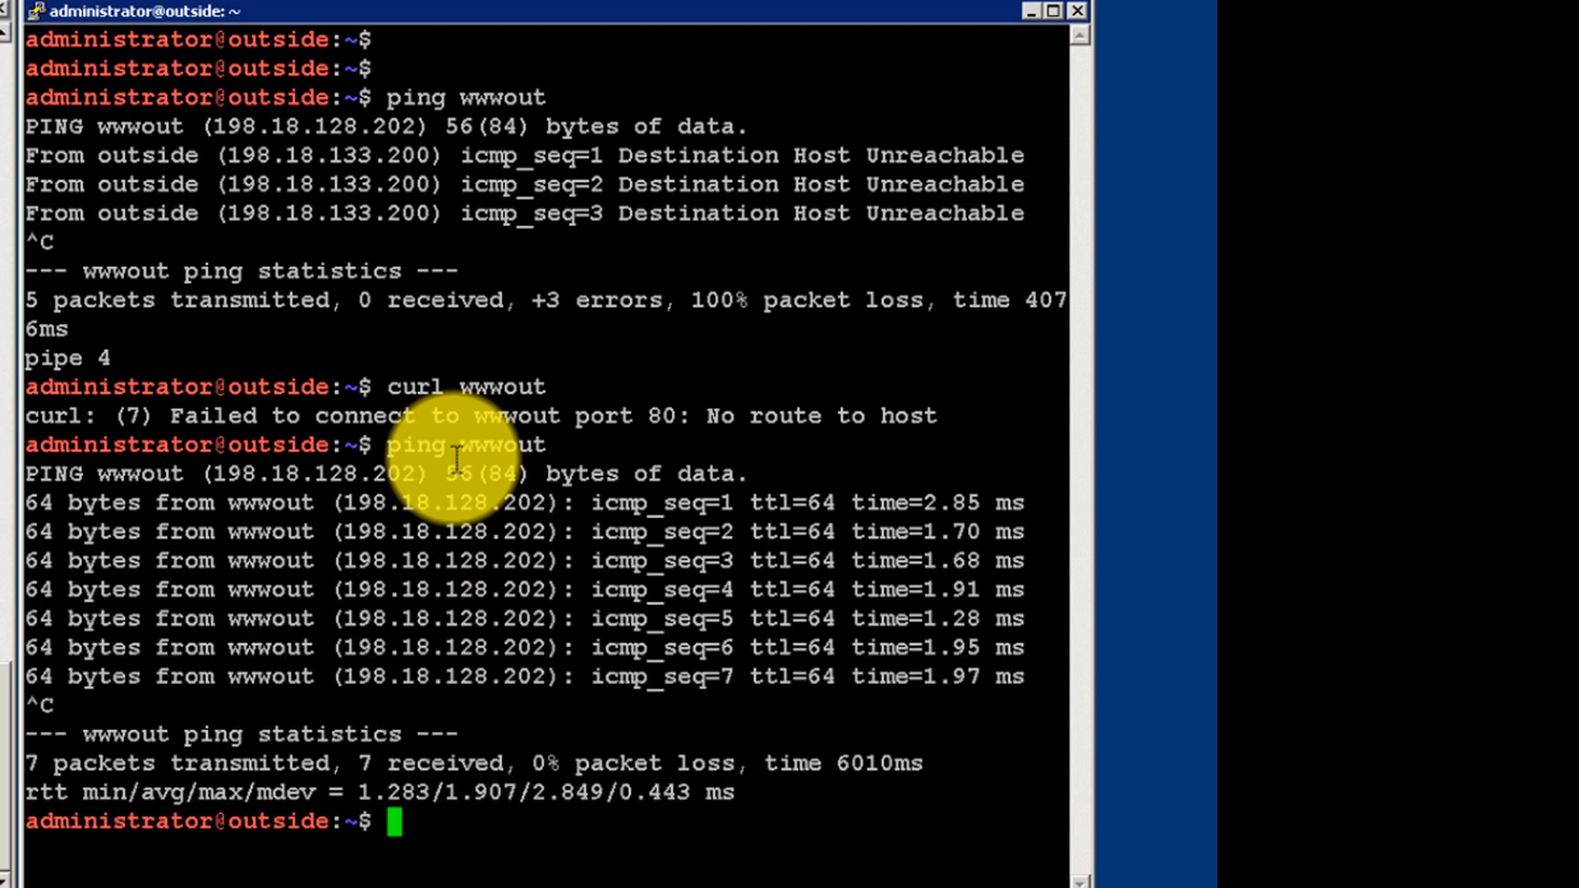
{"action": "key", "text": "Up"}
{"action": "key", "text": "Up"}
{"action": "key", "text": "Return"}
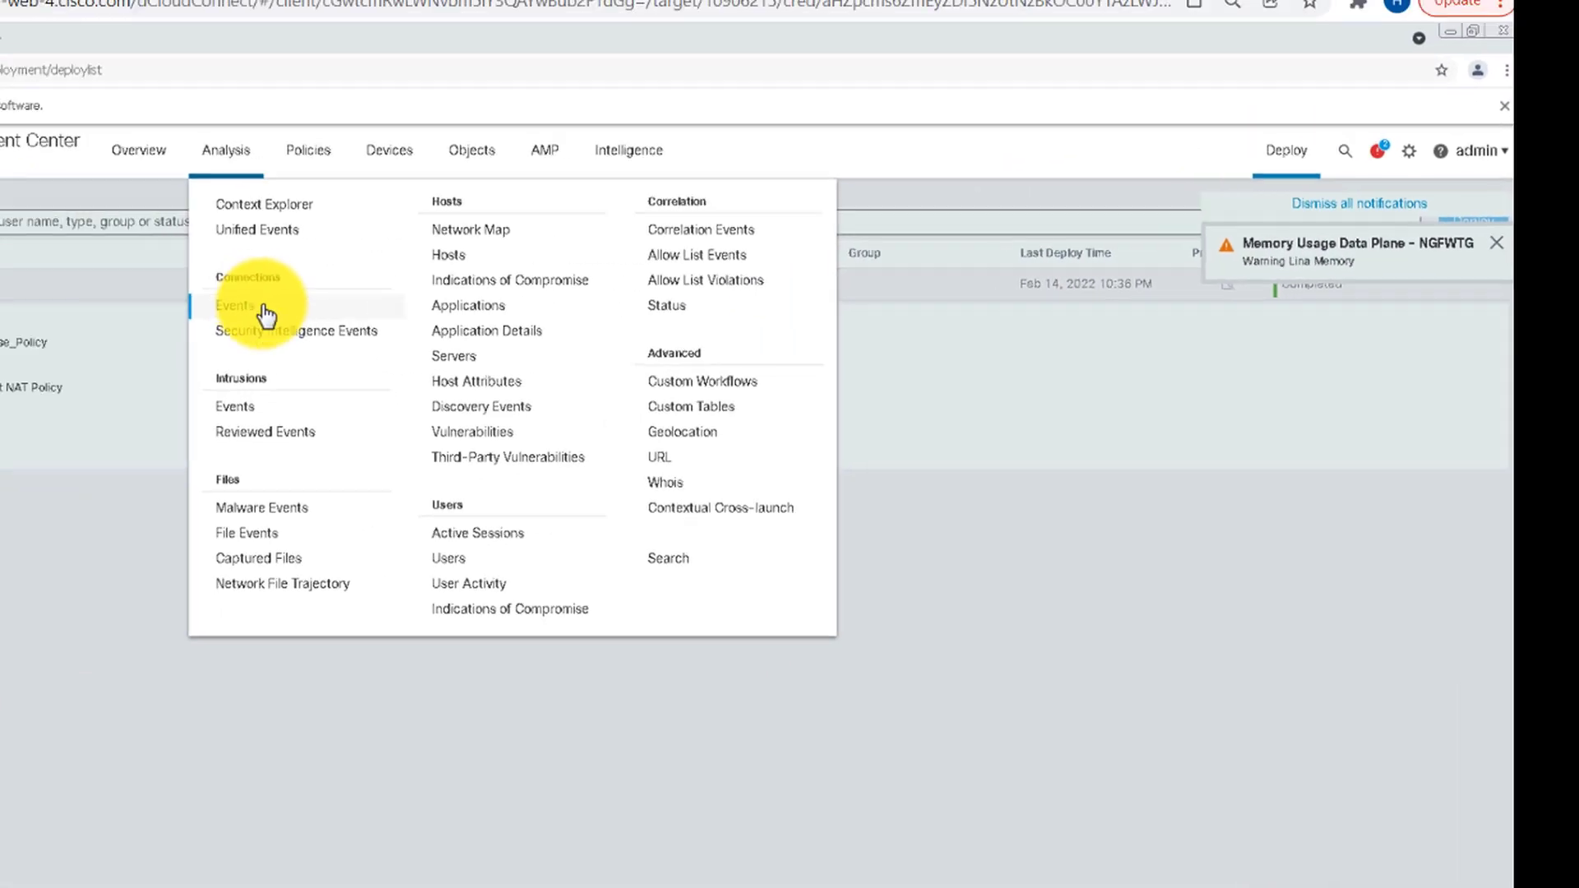
Switch to Firepower Management Center, open the connection events and examine the ICMP and HTTP connections with application details
{"action": "left_click", "coordinate": [264, 310]}
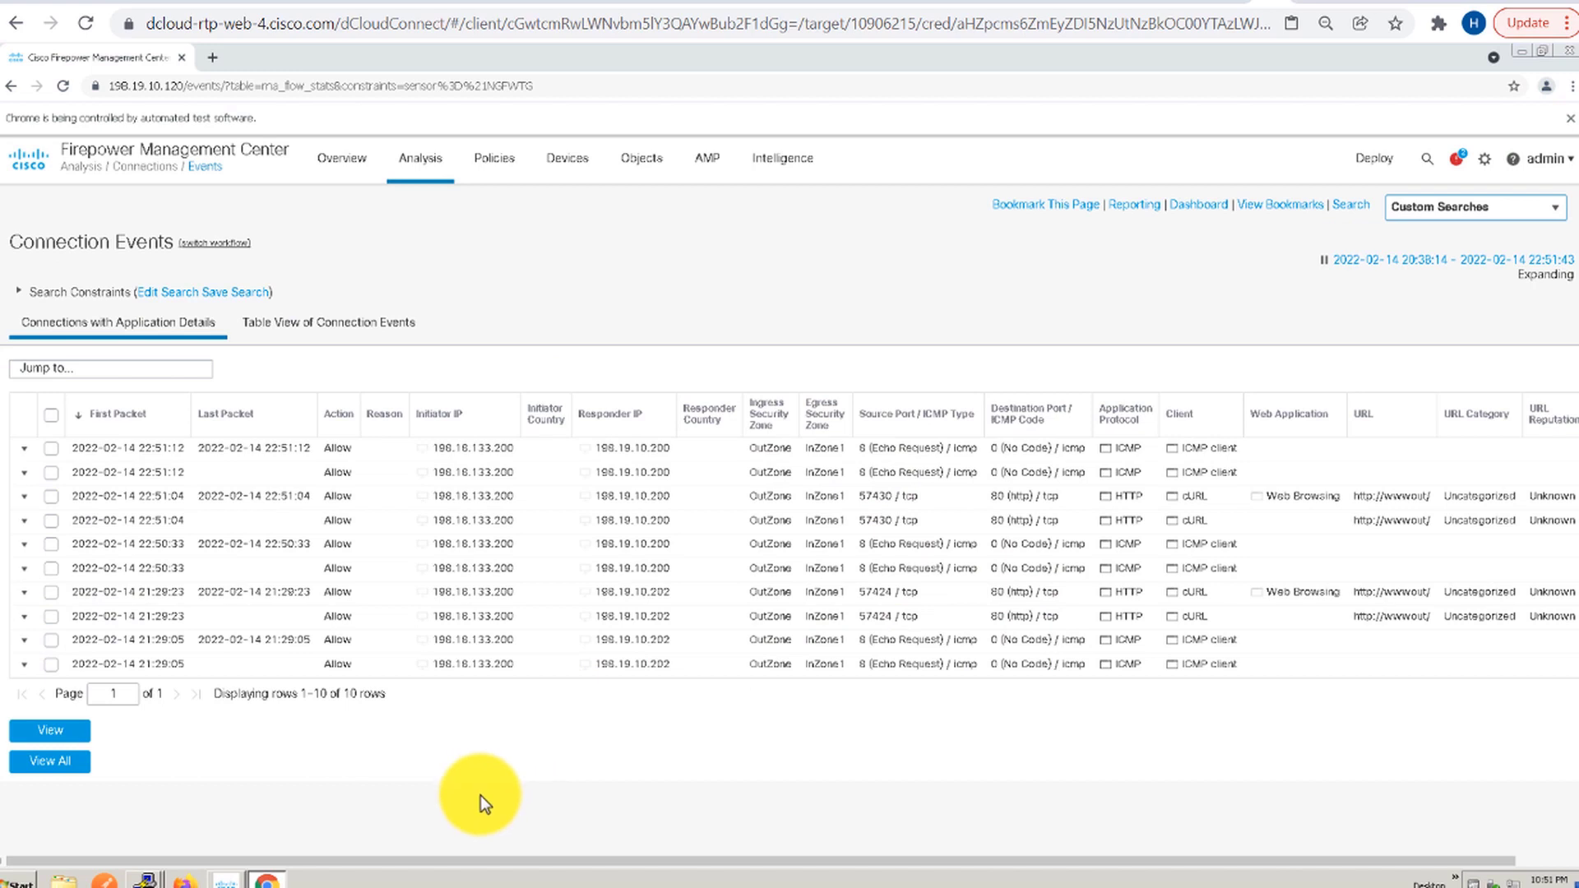
{"action": "left_click_drag", "start_coordinate": [352, 861], "coordinate": [553, 863]}
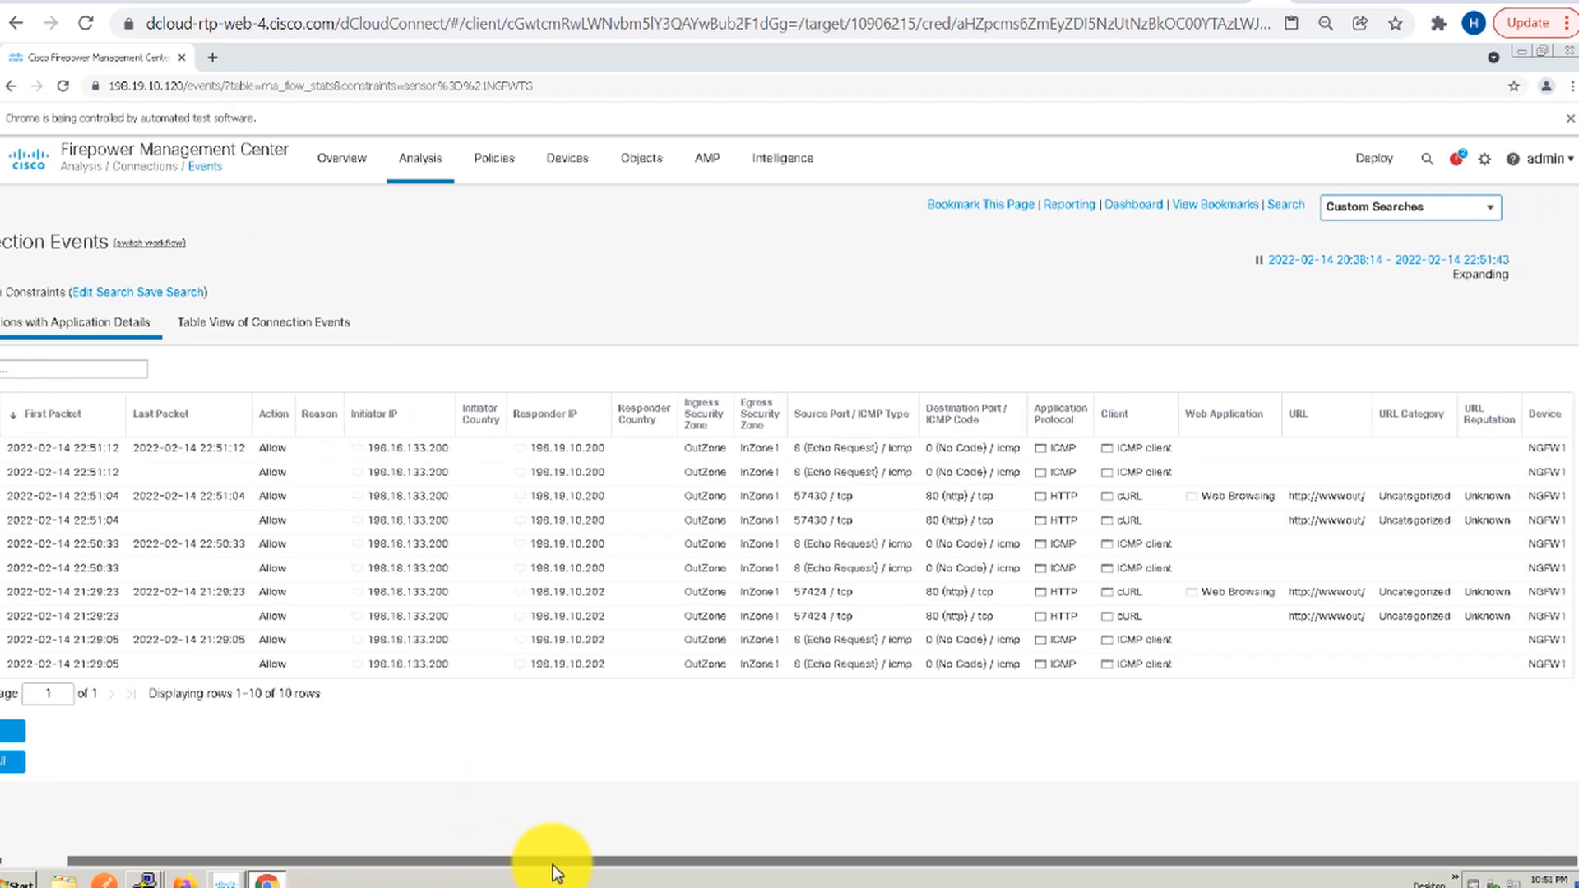
{"action": "left_click_drag", "start_coordinate": [352, 861], "coordinate": [317, 862]}
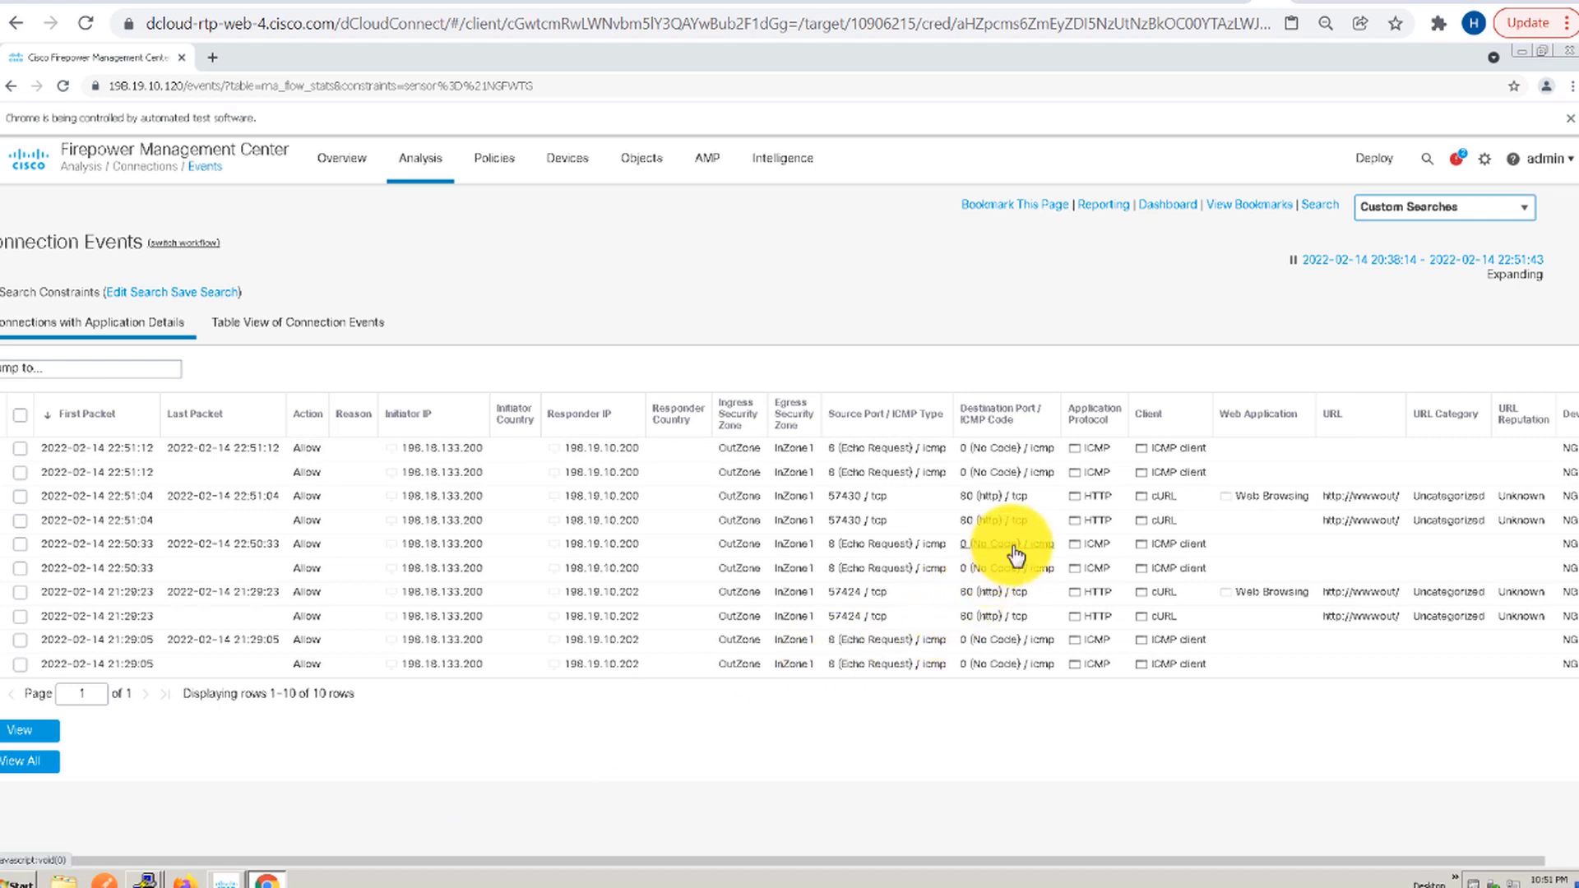
Add the NAT Destination IP, NAT Destination Port, NAT Source IP and NAT Source Port columns to the connection events table view and review the entries
{"action": "left_click", "coordinate": [341, 325]}
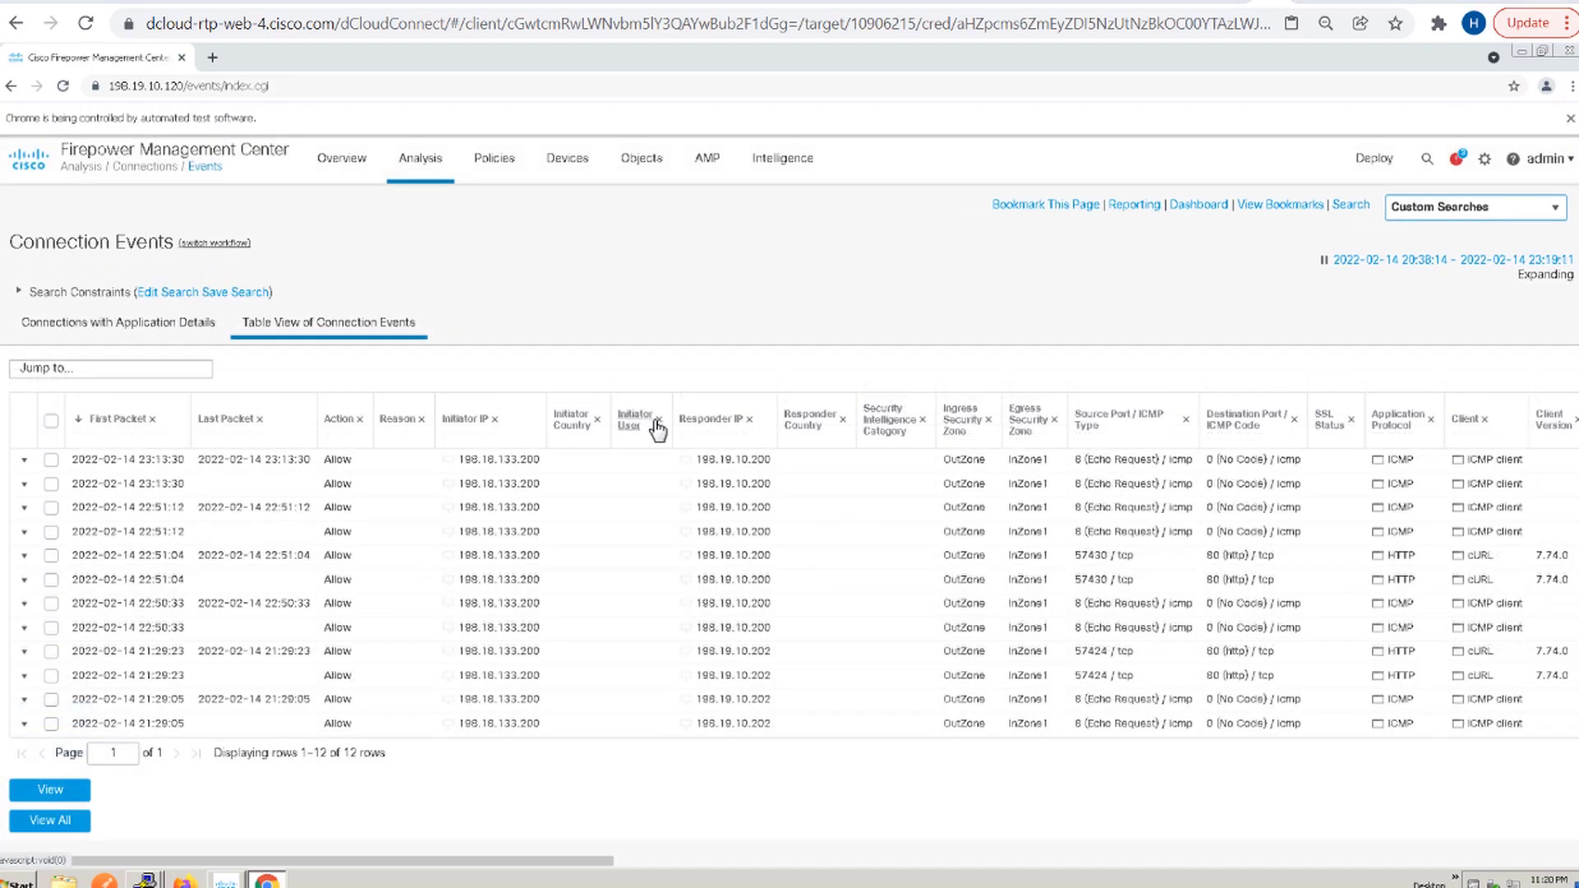
{"action": "left_click", "coordinate": [658, 421]}
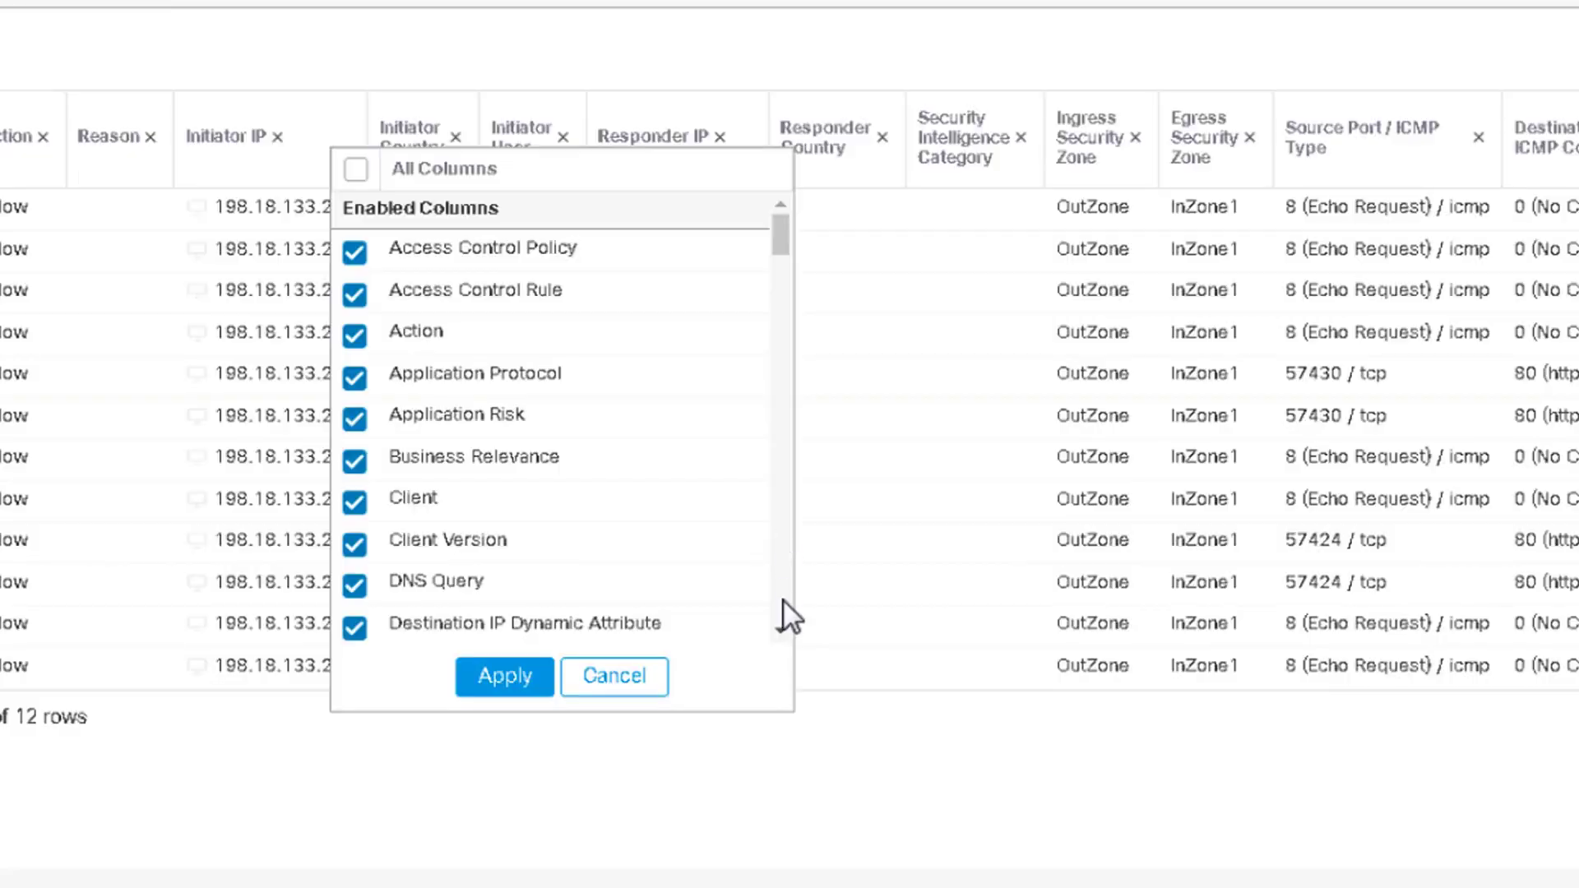
{"action": "left_click", "coordinate": [782, 626]}
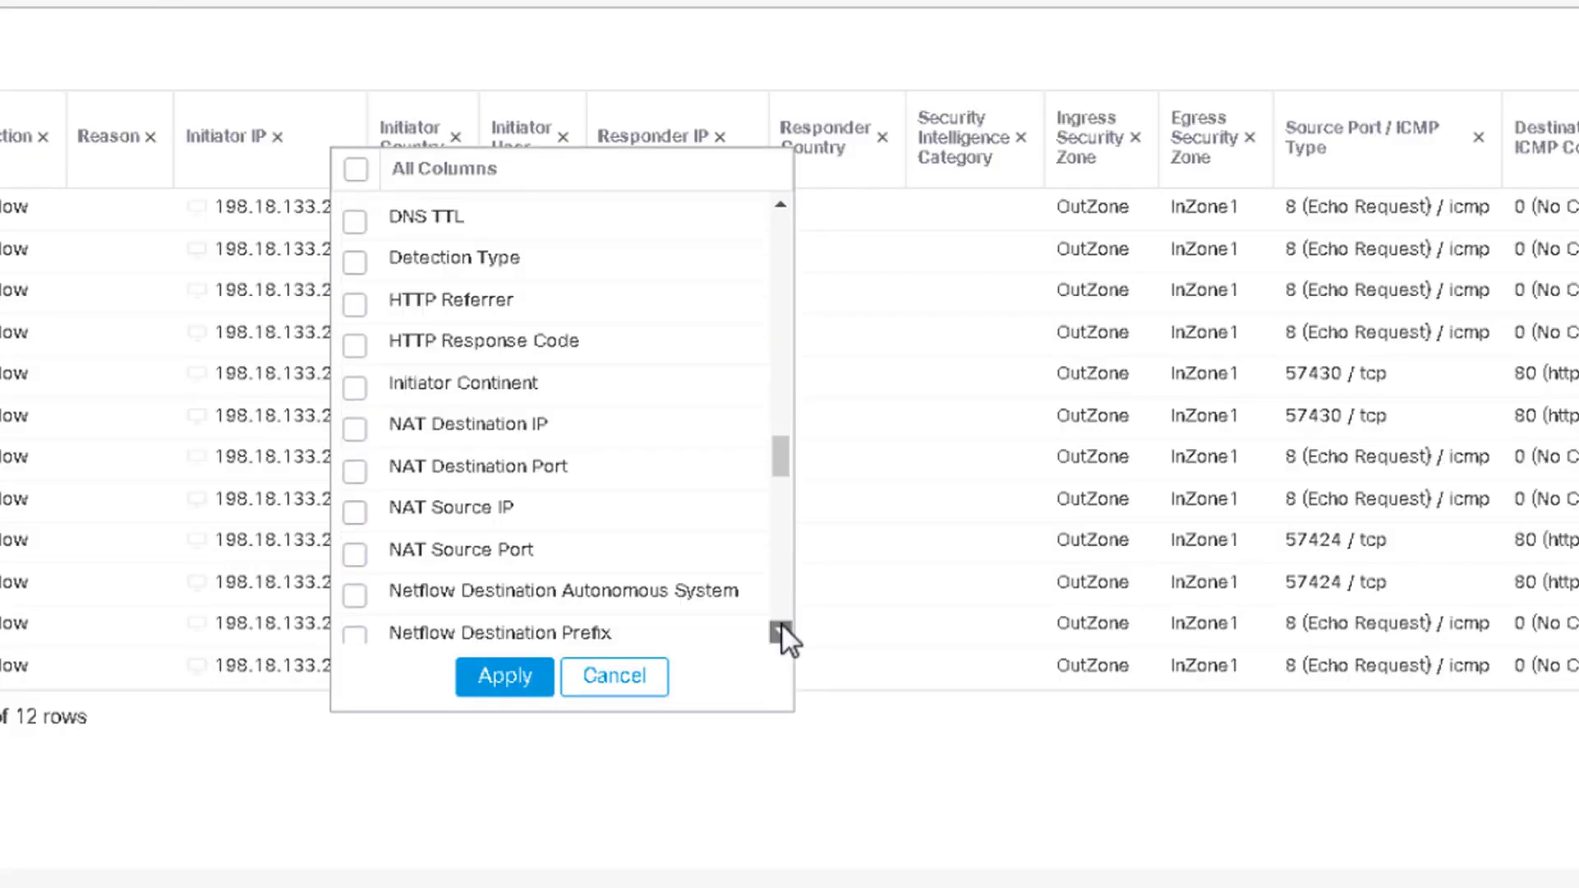
{"action": "left_click", "coordinate": [356, 428]}
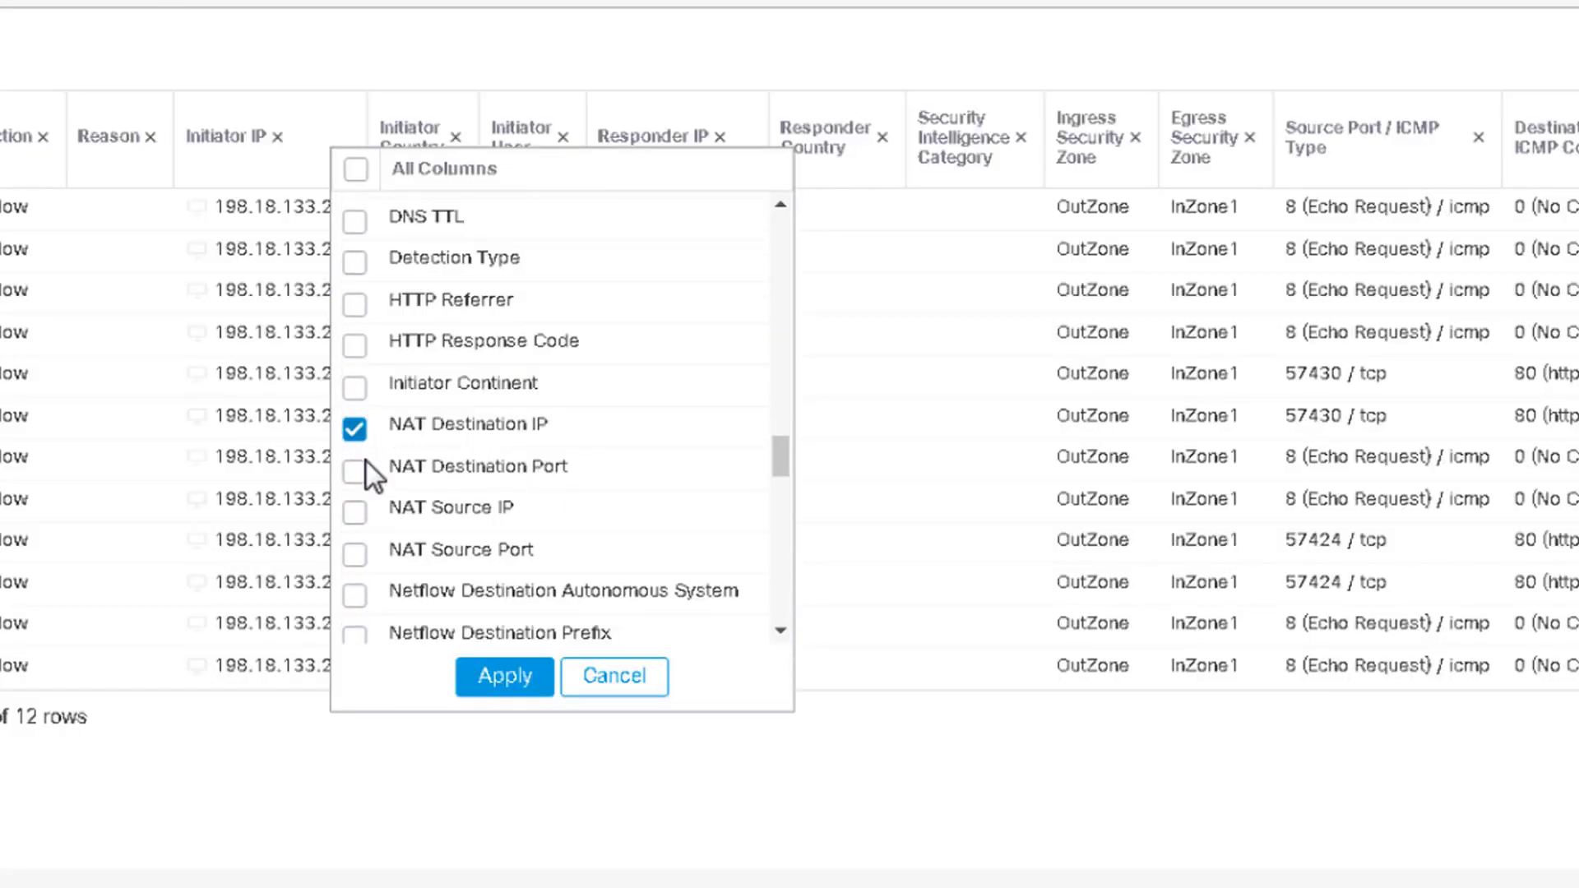
{"action": "left_click", "coordinate": [356, 472]}
{"action": "left_click", "coordinate": [356, 513]}
{"action": "left_click", "coordinate": [356, 553]}
{"action": "left_click", "coordinate": [520, 681]}
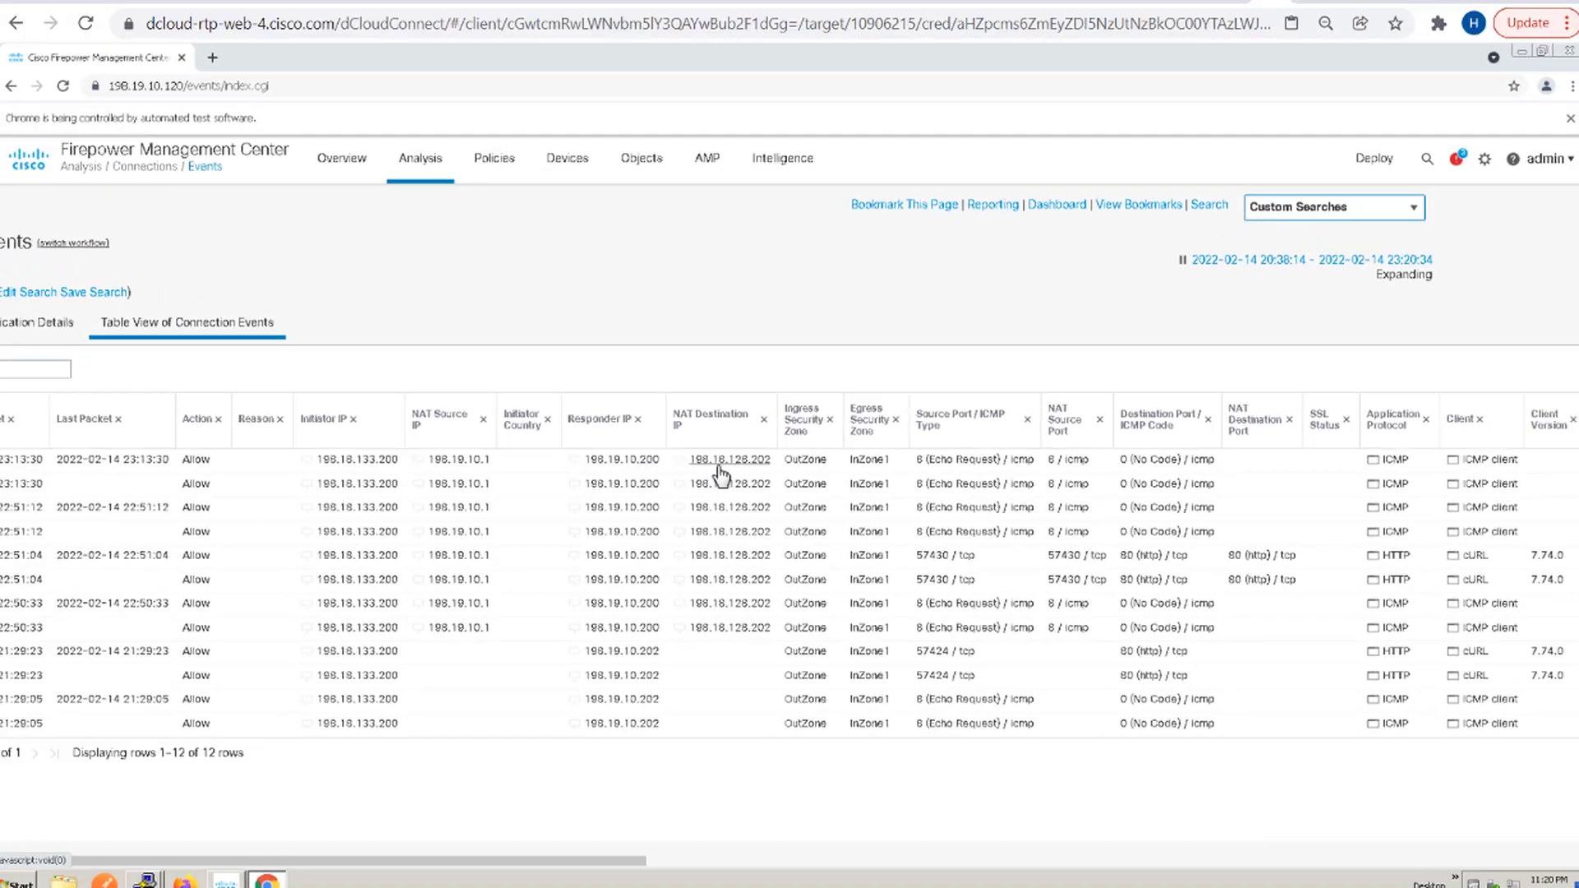
{"action": "left_click_drag", "start_coordinate": [589, 861], "coordinate": [791, 862]}
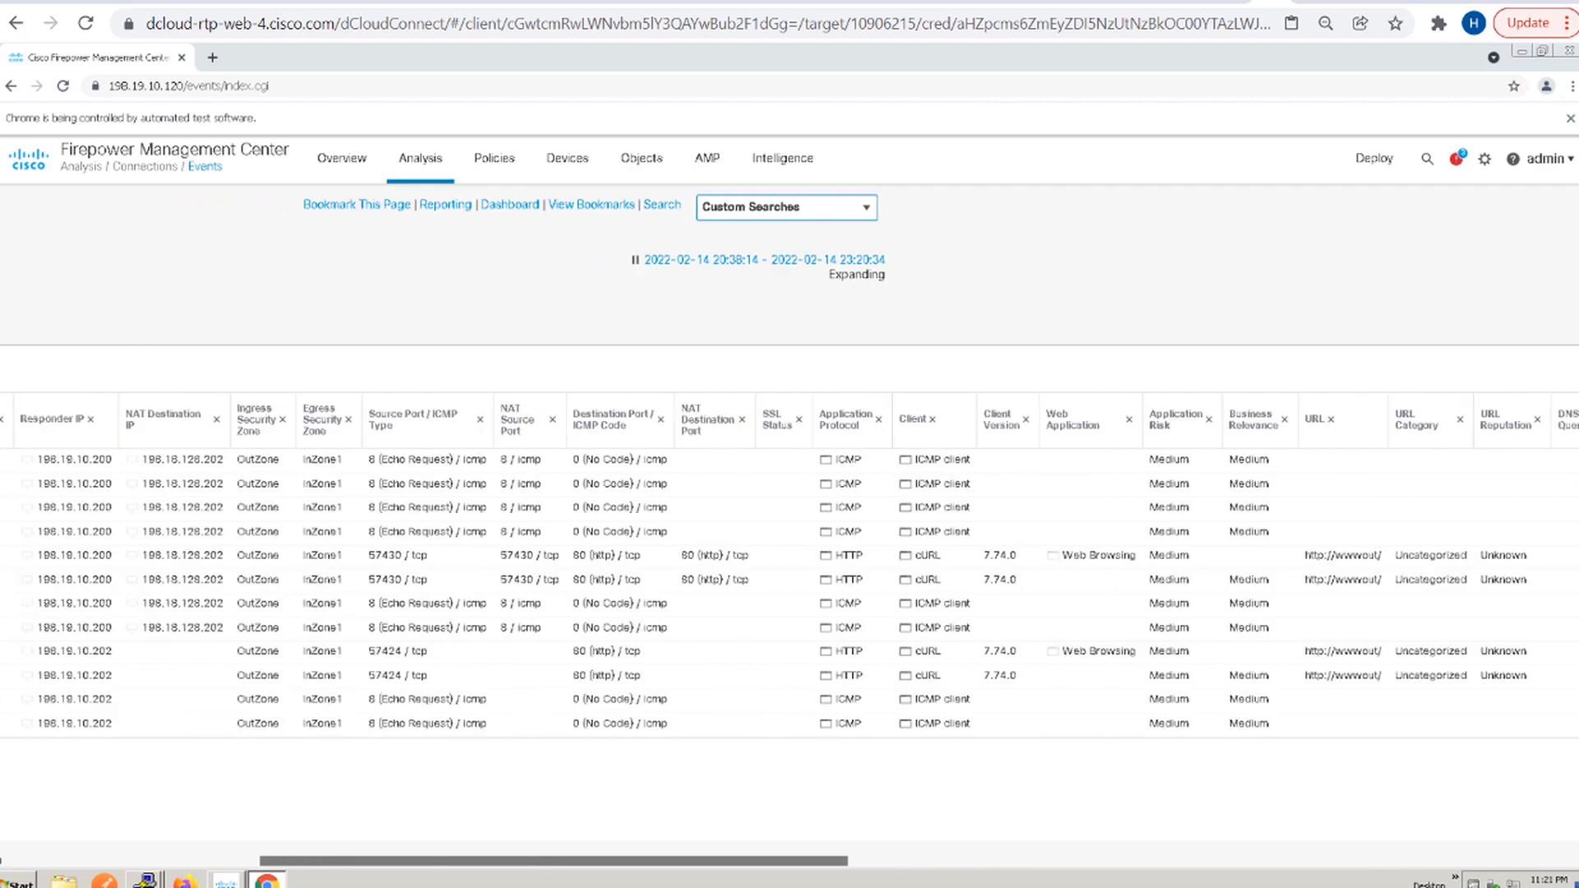